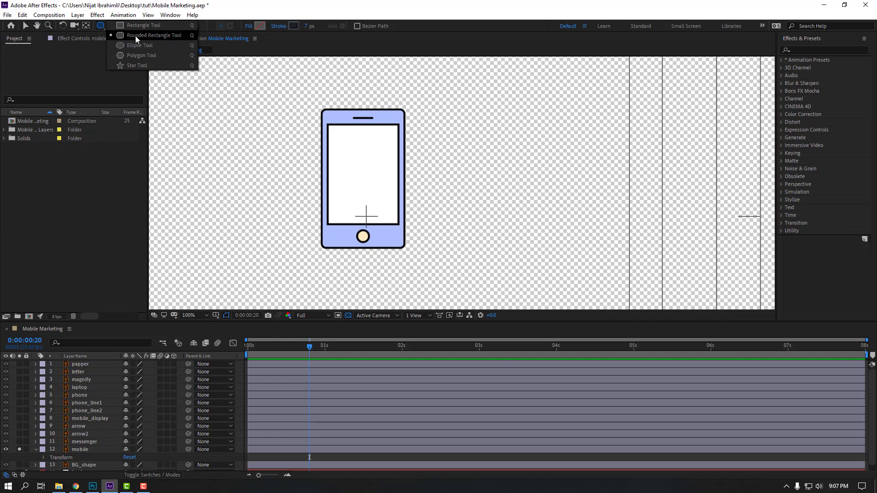
Draw a rounded rectangle about 185 by 306 px over the phone body and shift it horizontally until it sits beside the phone
left_click(156, 37)
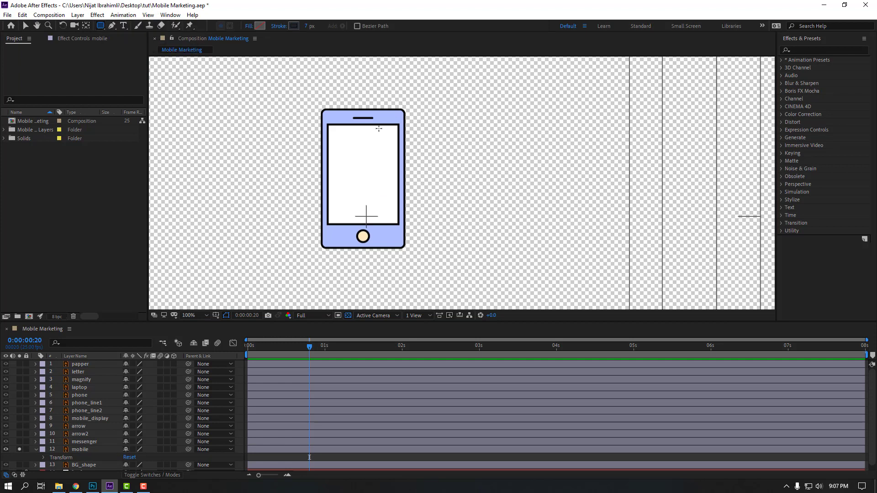
left_click_drag(320, 109, 404, 249)
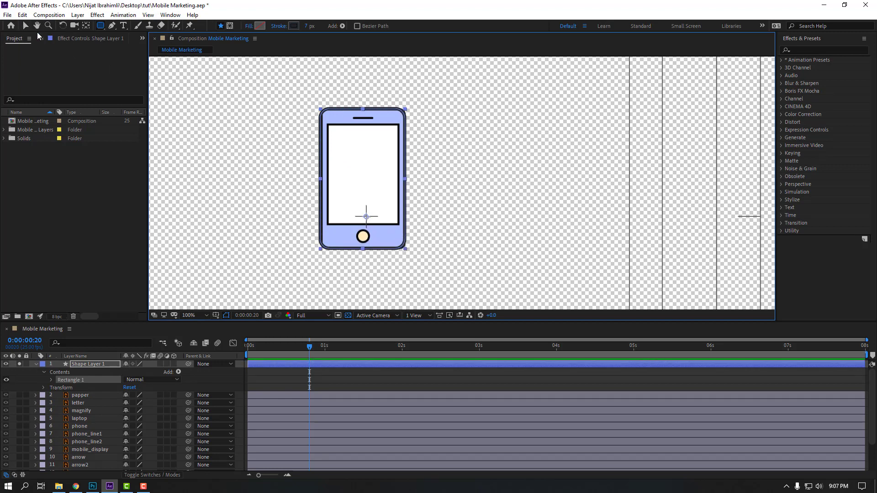
left_click(25, 27)
key("shift+Right")
key("shift+Right")
key("shift+Right")
key("shift+Right")
key("shift+Right")
key("shift+Right")
key("shift+Right")
key("shift+Right")
key("shift+Right")
key("shift+Right")
key("shift+Right")
key("shift+Right")
key("shift+Right")
key("shift+Right")
key("shift+Right")
key("shift+Right")
key("shift+Right")
key("shift+Right")
key("shift+Right")
key("shift+Right")
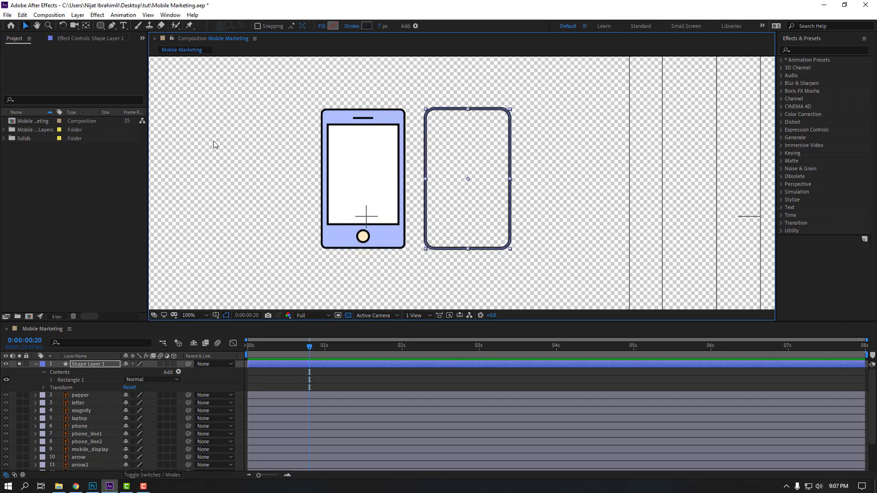
key("shift+Right")
key("shift+Right")
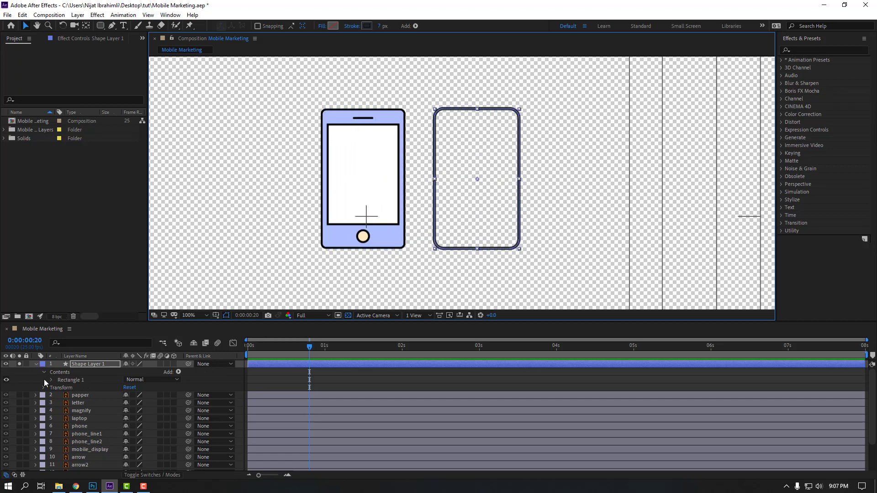
Set the new rectangle path's corner roundness to 14 and collapse the shape layer's properties
left_click(45, 380)
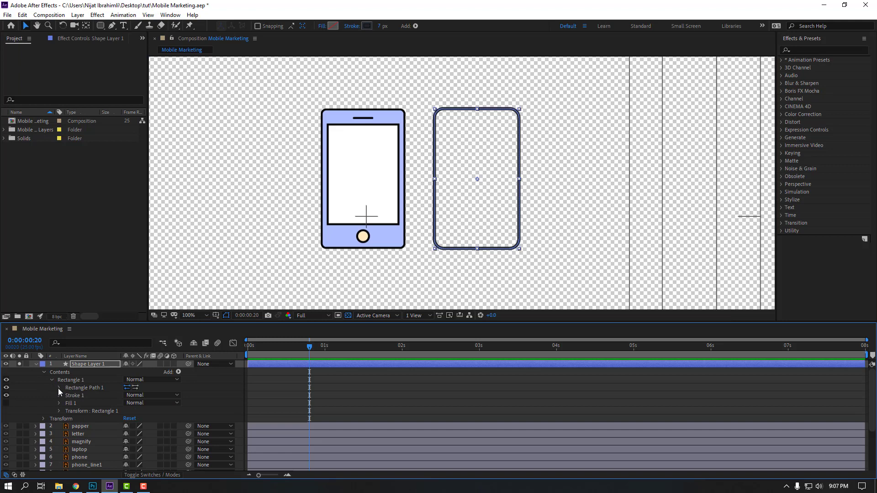
left_click(59, 388)
scroll(376, 98, "up", 1)
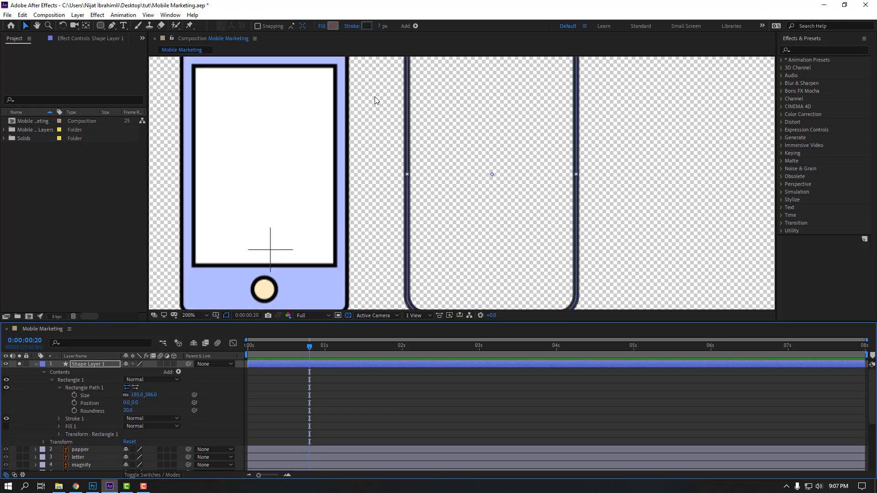
left_click_drag(263, 93, 338, 208)
scroll(338, 210, "up", 1)
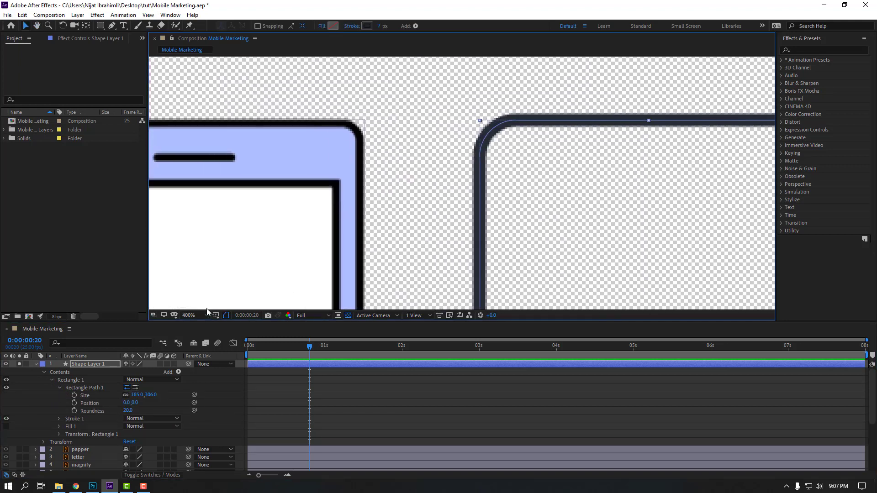
mouse_move(128, 410)
left_mouse_down()
mouse_move(120, 410)
mouse_move(127, 410)
left_mouse_up()
scroll(431, 214, "down", 1)
scroll(430, 212, "down", 1)
left_click(458, 398)
left_click_drag(432, 249, 396, 190)
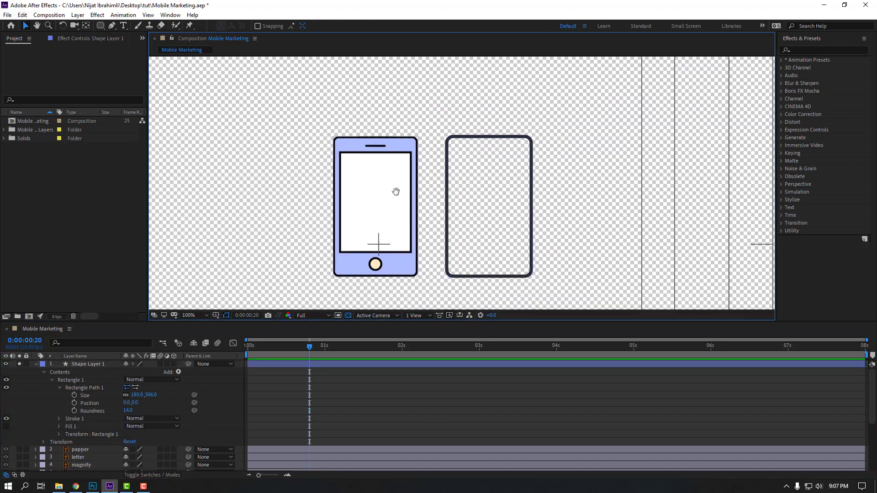
left_click(35, 364)
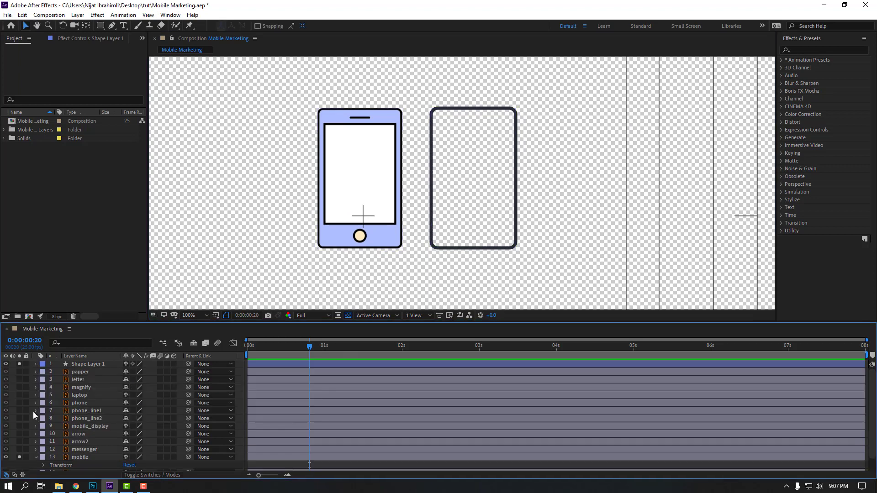
Rename the rectangle's shape layer as mobile_line
left_click(86, 366)
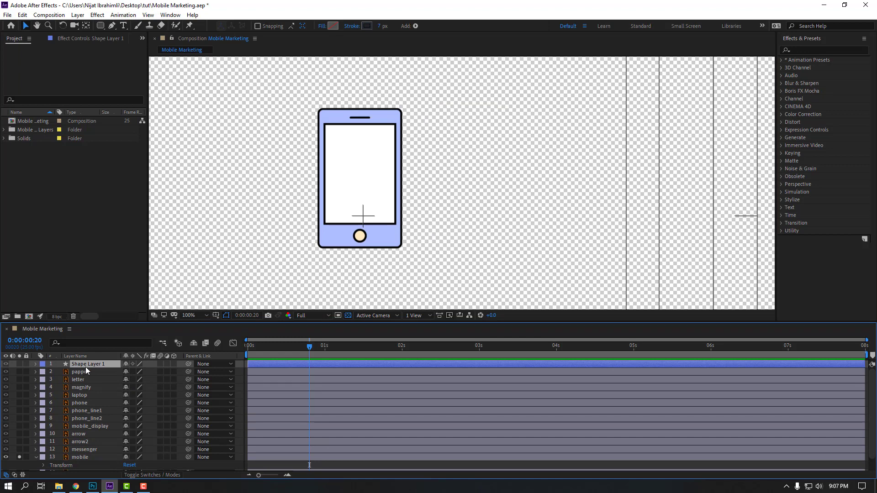
key("Return")
type("mobile_line")
key("Return")
Turn off solo for the mobile layer and collapse its properties
scroll(66, 445, "down", 1)
left_click(19, 444)
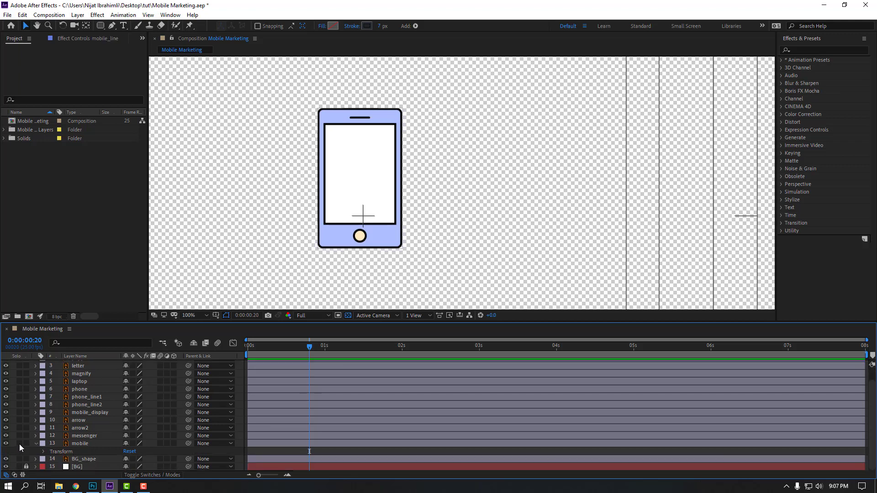
scroll(68, 420, "up", 1)
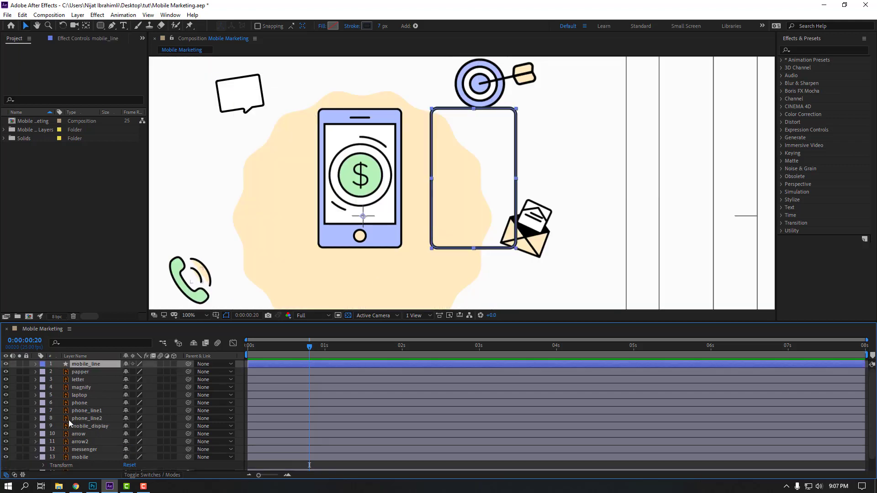
left_click(36, 457)
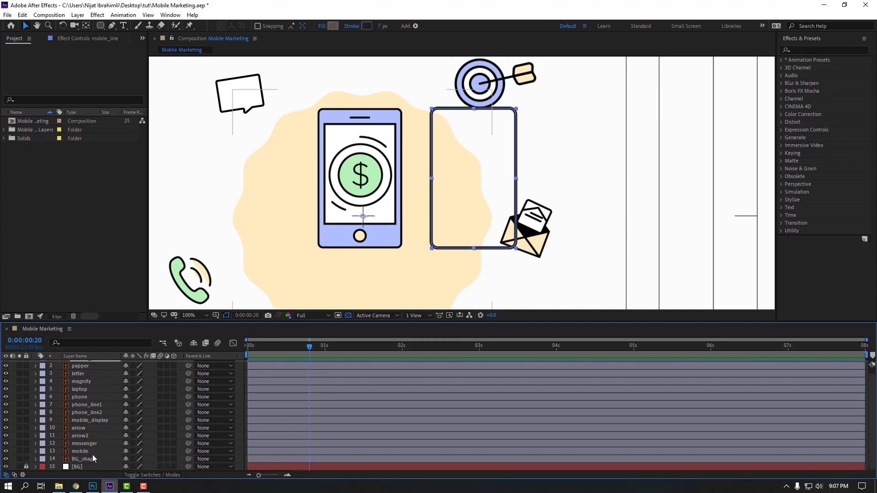
Hide all layers from papper through messenger, keeping only the phone, its outline and the backgrounds in view
left_click(82, 444)
scroll(83, 425, "up", 1)
left_click(81, 374, "shift")
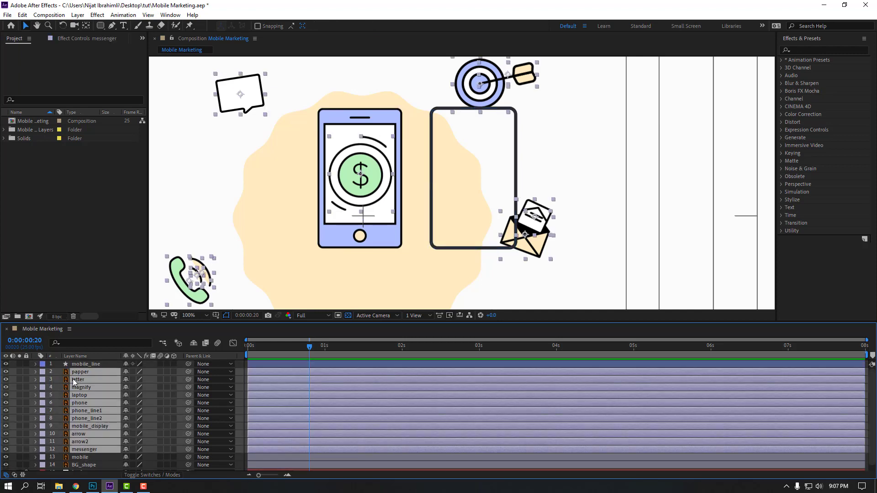
left_click(6, 372)
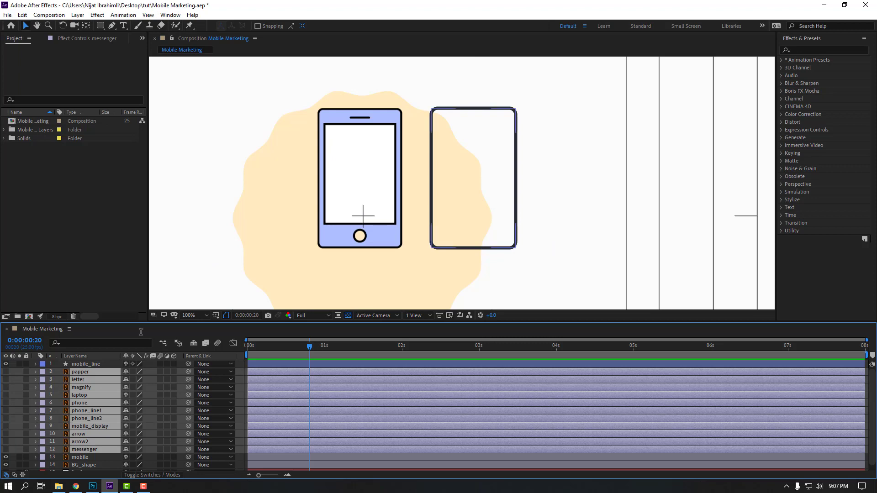
key("comma")
left_click(187, 224)
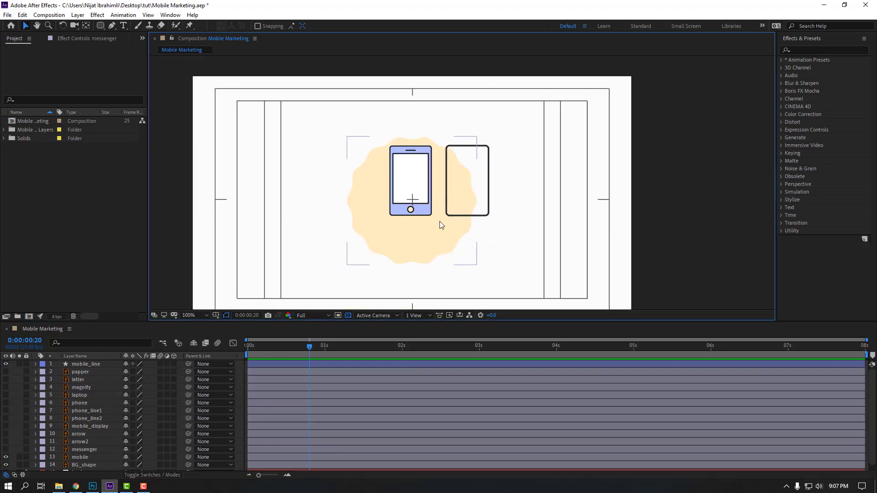
key("period")
Duplicate the mobile_line layer and rename the copy mobile_color
left_click(83, 365)
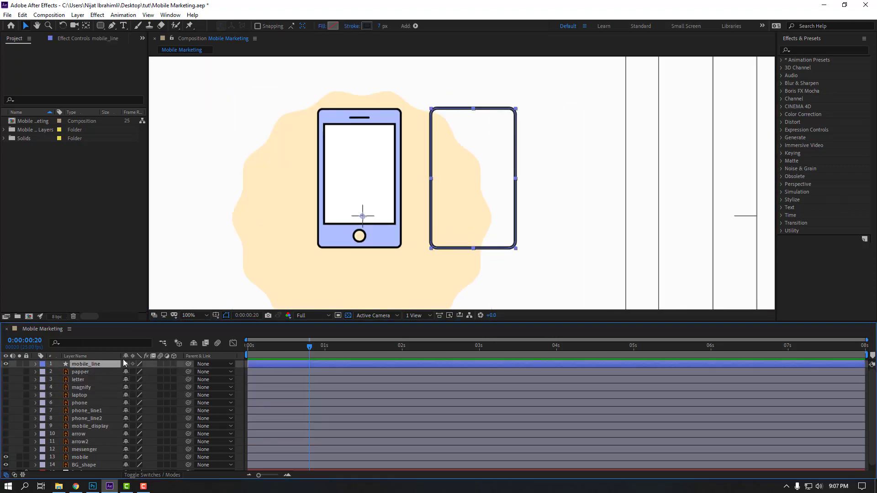
key("ctrl+d")
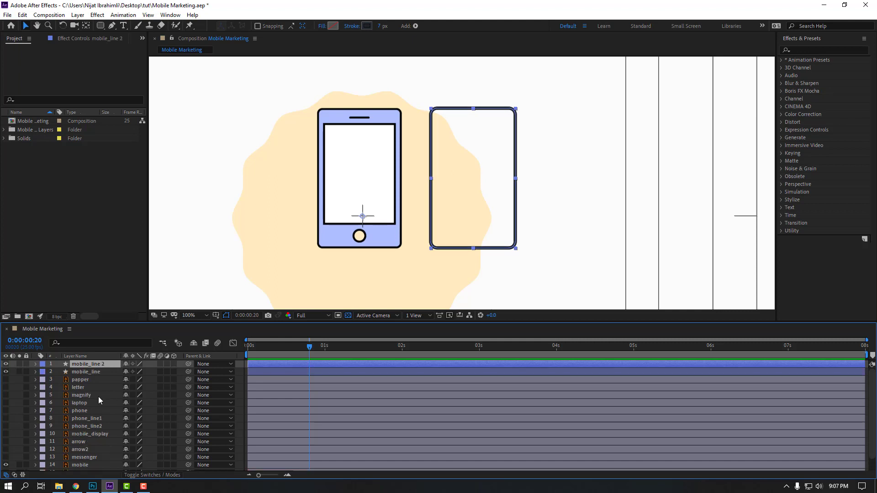
key("Return")
left_click(116, 364)
key("BackSpace")
key("BackSpace")
key("BackSpace")
key("BackSpace")
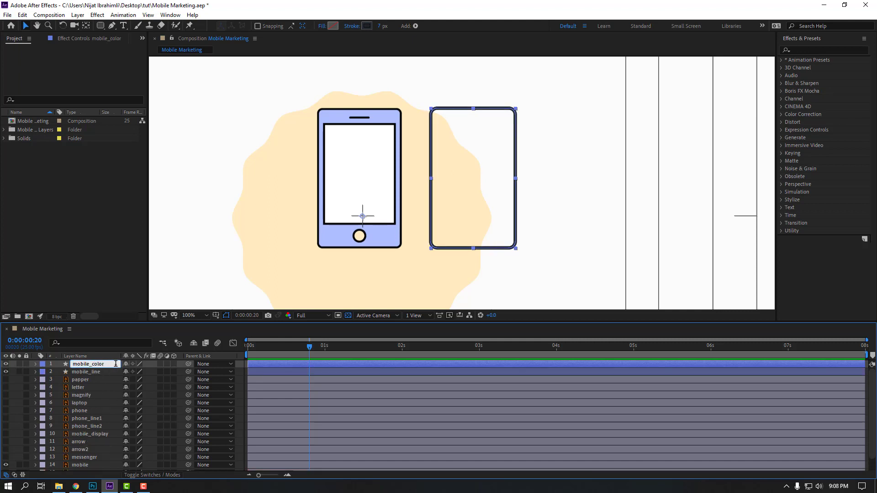
key("Return")
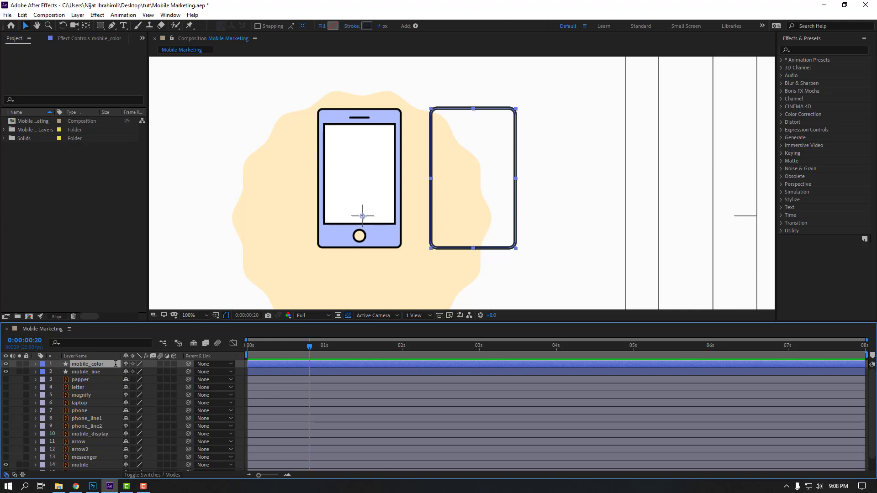
Set the stroke width of the mobile_color shape to 0 px
left_click(377, 27)
type("0")
key("Return")
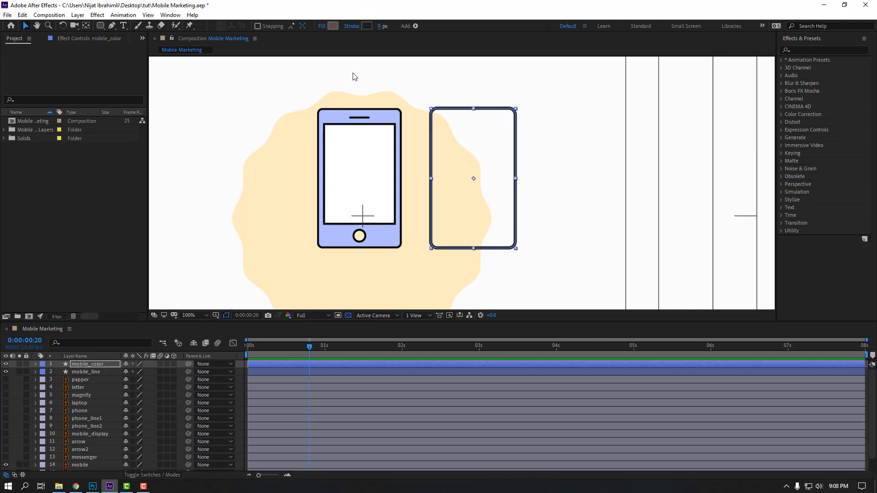
Fill the mobile_color shape with the light blue sampled from the phone's body
left_click(332, 26)
left_click_drag(298, 246, 200, 228)
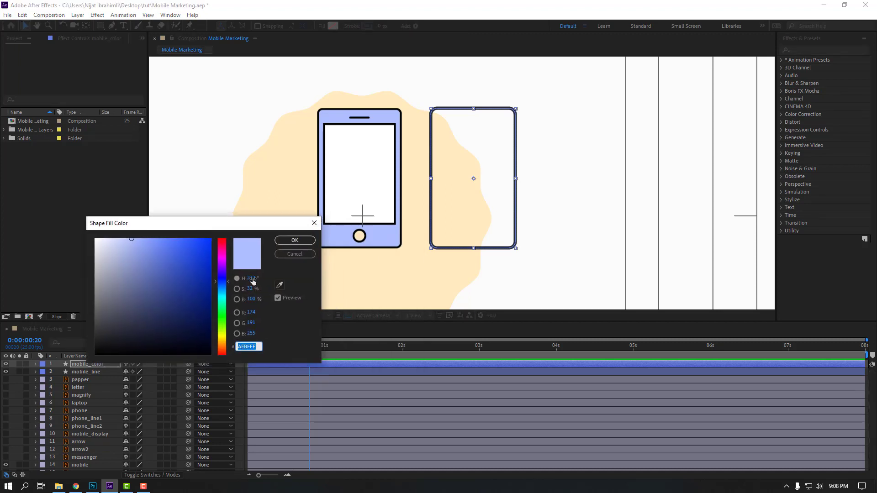
left_click(279, 285)
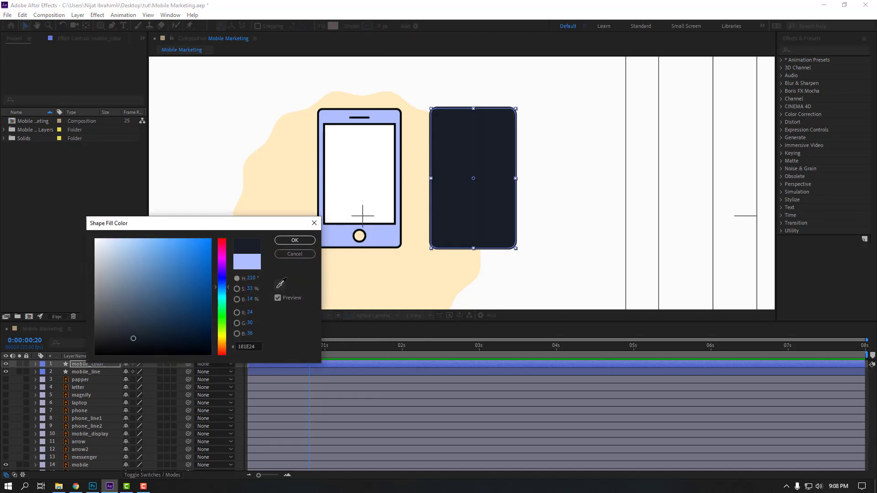
left_click(378, 235)
left_click(293, 243)
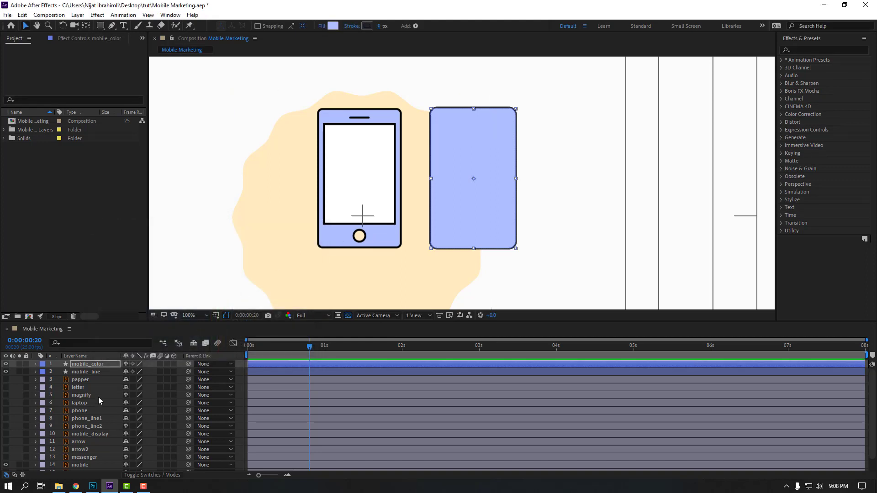
Hide the mobile_color layer to leave only the rectangle's outline showing
left_click(80, 371)
left_click(65, 365)
left_click(6, 364)
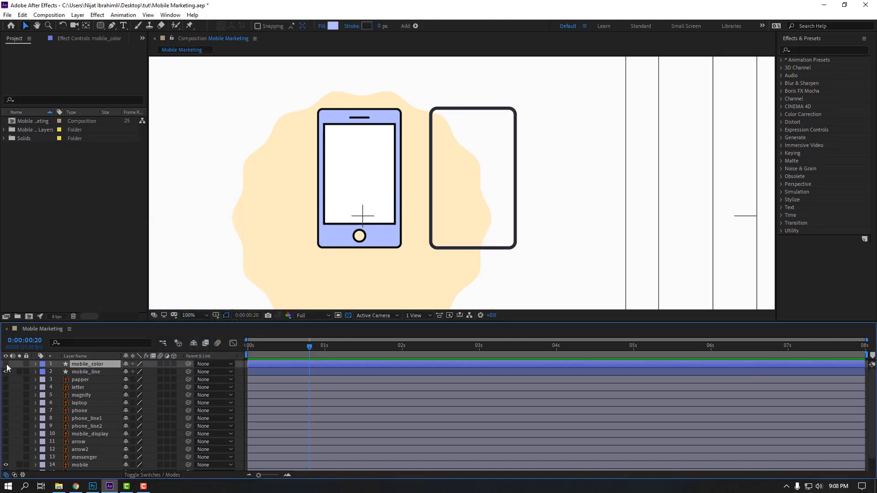
left_click(6, 364)
left_click(6, 364)
Try a 5 px stroke width on the mobile_line shape to match the phone's outline
left_click(75, 371)
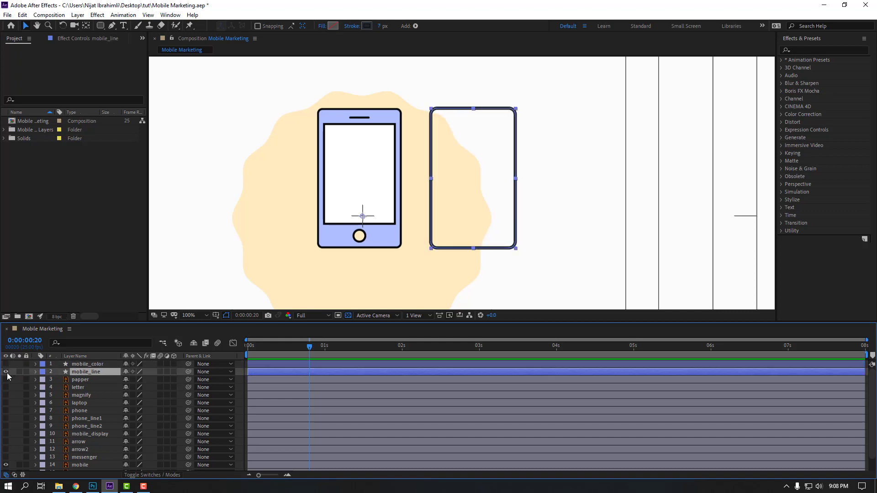
left_click(6, 371)
left_click(6, 372)
key("period")
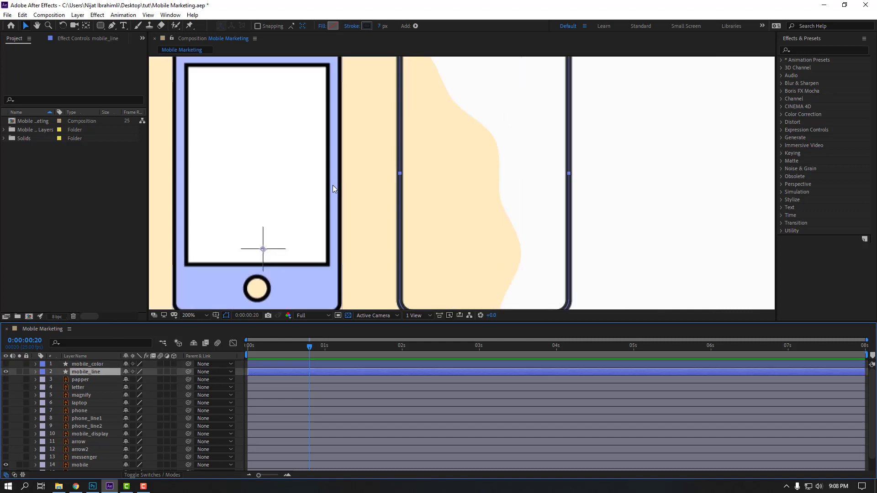
left_click_drag(332, 185, 369, 202)
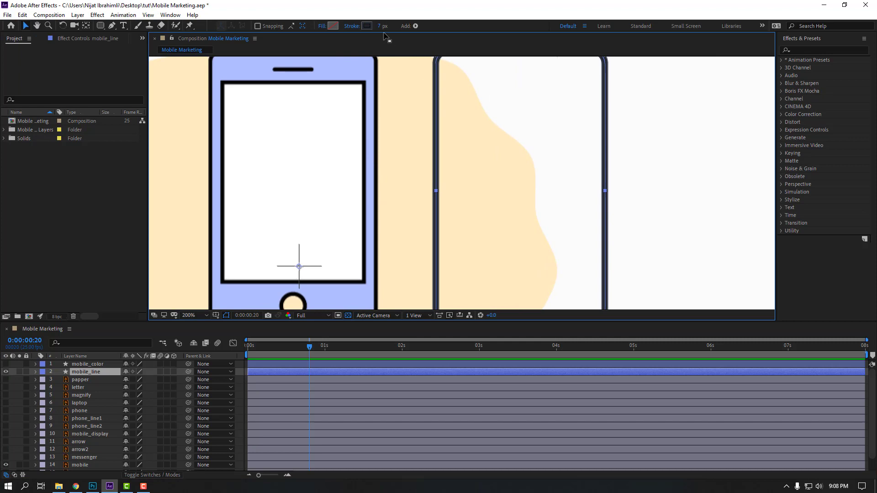
type("5")
key("Return")
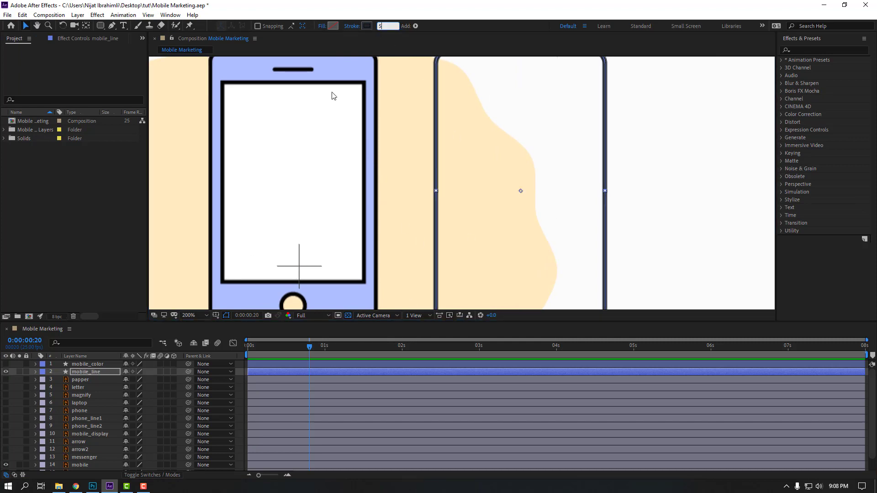
Set the mobile_line shape's stroke width to 6 px and deselect it
left_click_drag(390, 27, 359, 32)
type("6")
key("Return")
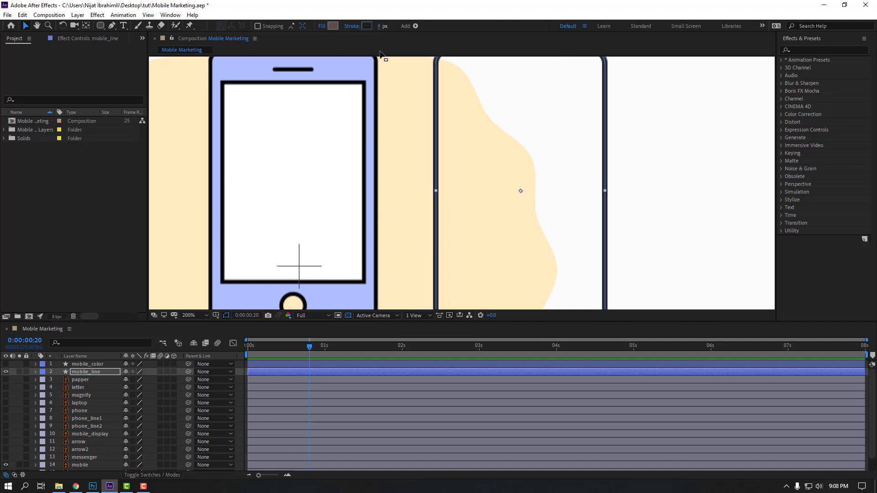
scroll(566, 210, "down", 1)
left_click(631, 203)
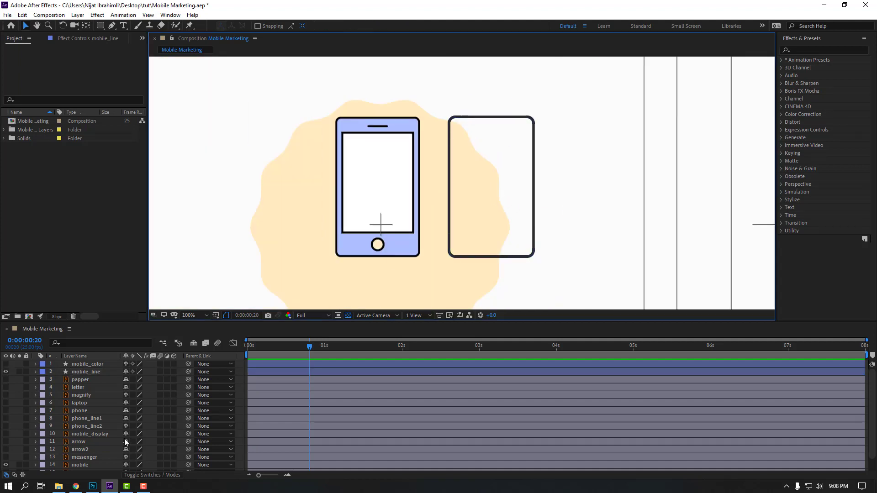
Lock the BG_shape layer
scroll(125, 438, "down", 2)
left_click(81, 461)
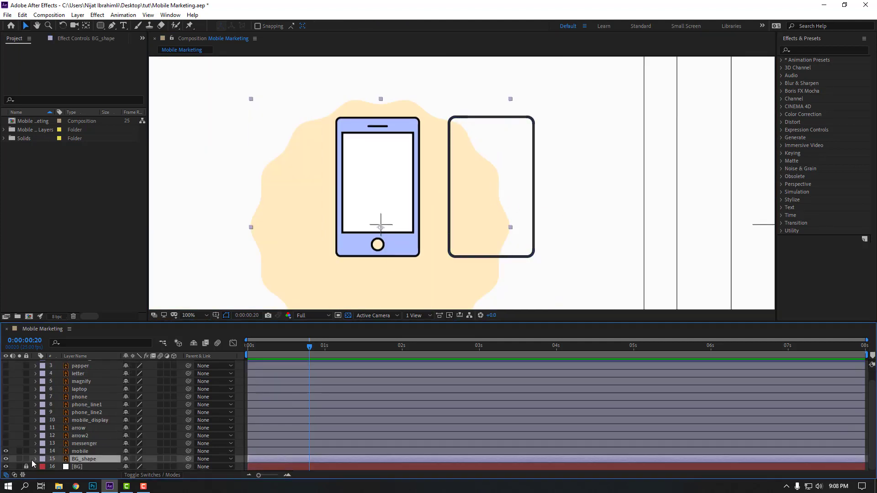
left_click(26, 460)
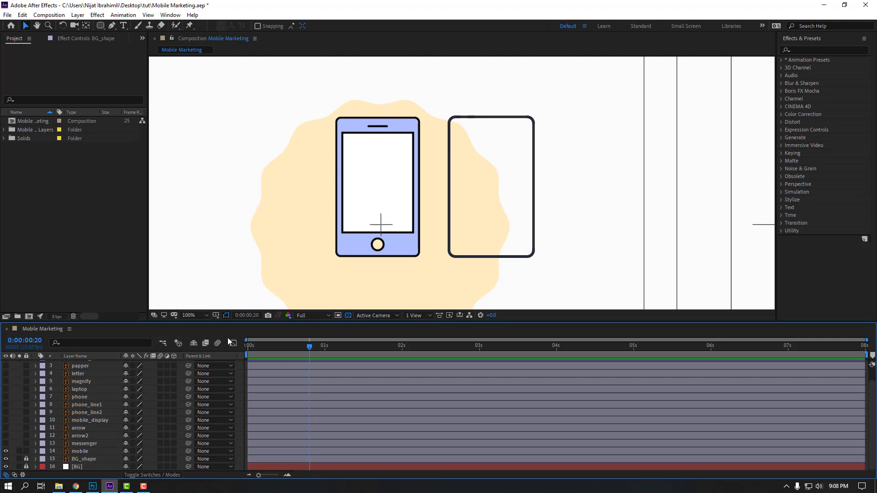
Make the mobile_color layer visible again
scroll(432, 182, "up", 1)
scroll(434, 191, "down", 1)
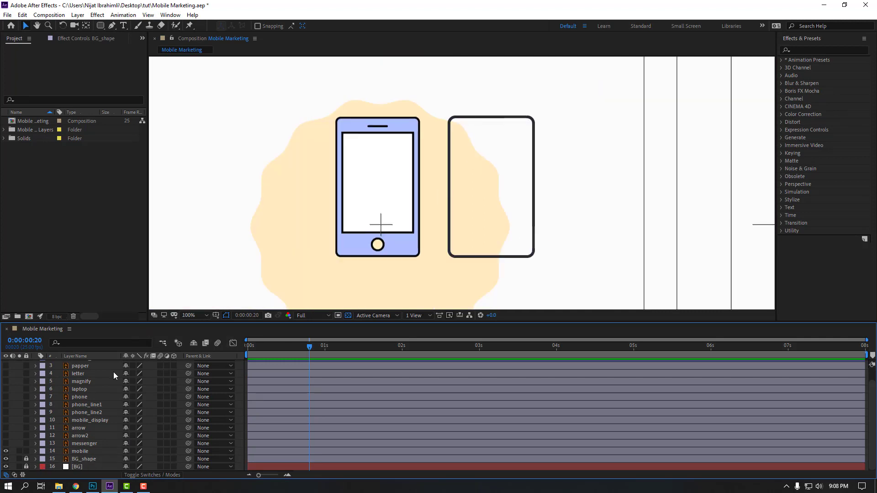
scroll(117, 372, "up", 2)
left_click(5, 364)
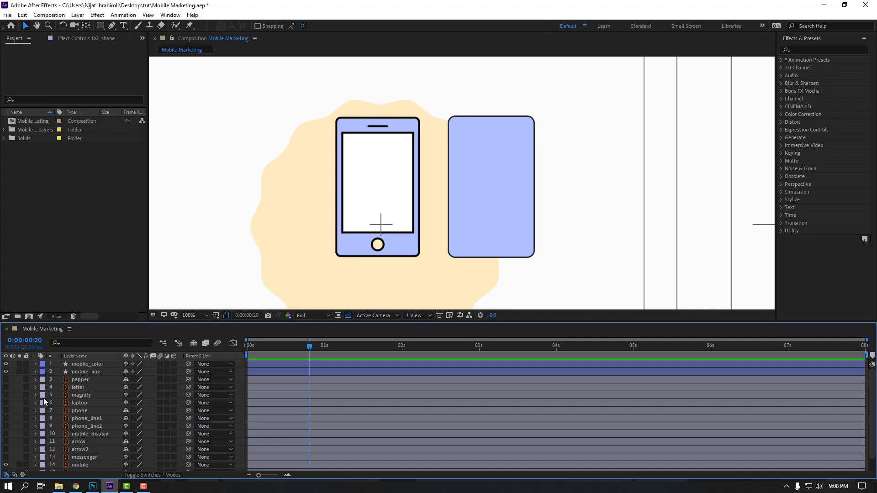
Duplicate the mobile_line layer, place the copy at the top of the layer stack, and rename it display_line
left_click(84, 373)
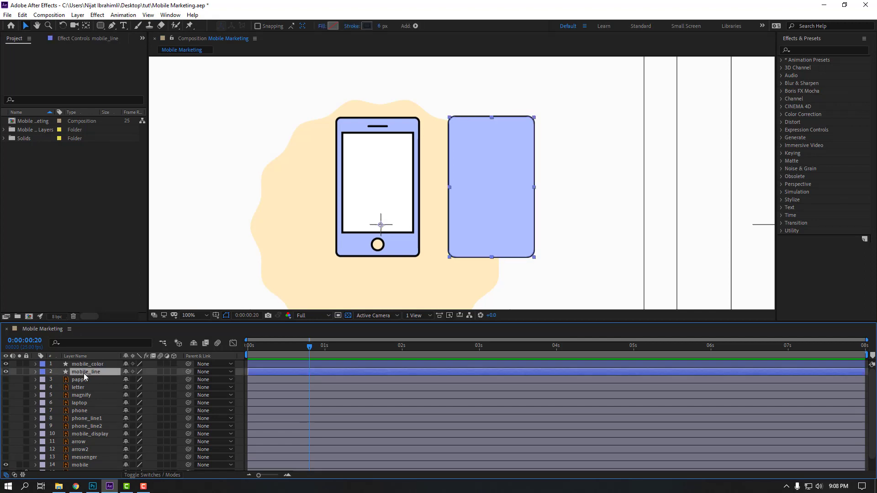
key("ctrl+d")
left_click_drag(84, 374, 89, 364)
key("Return")
key("BackSpace")
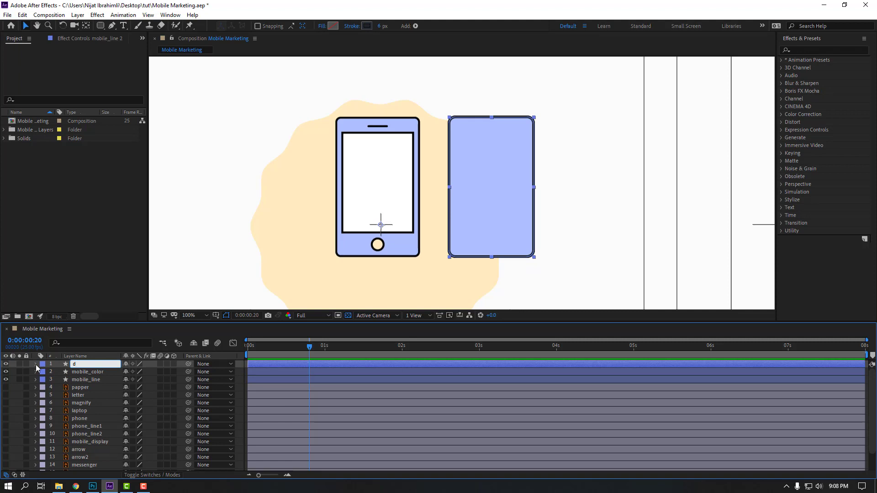
type("display_line")
key("Return")
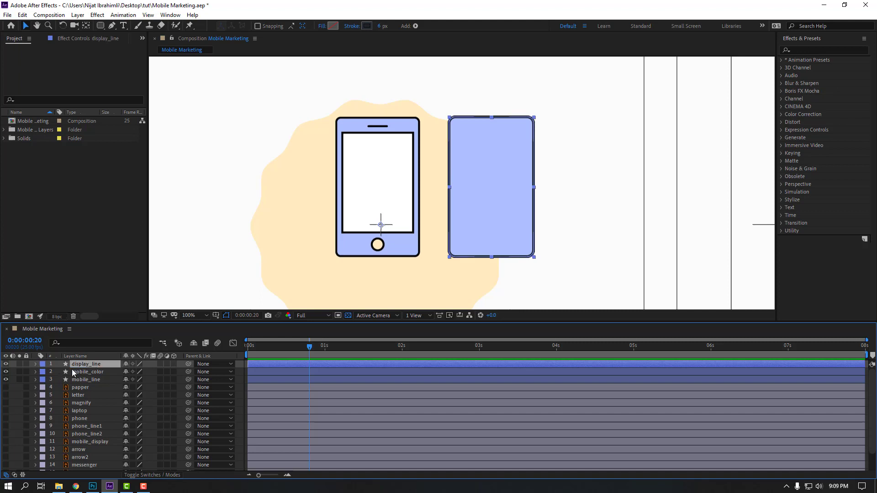
Unlink the display_line rectangle's size proportions and set its size to 159 by 238
left_click(36, 364)
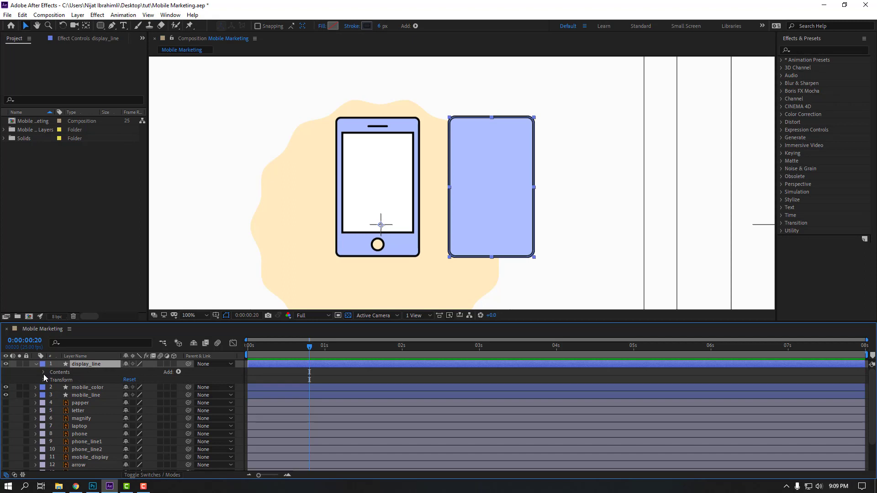
left_click(43, 373)
left_click(51, 380)
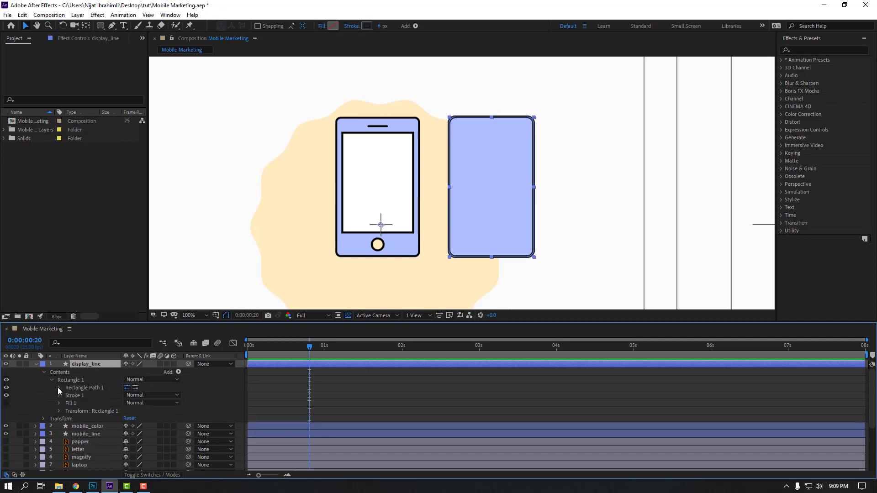
left_click(58, 388)
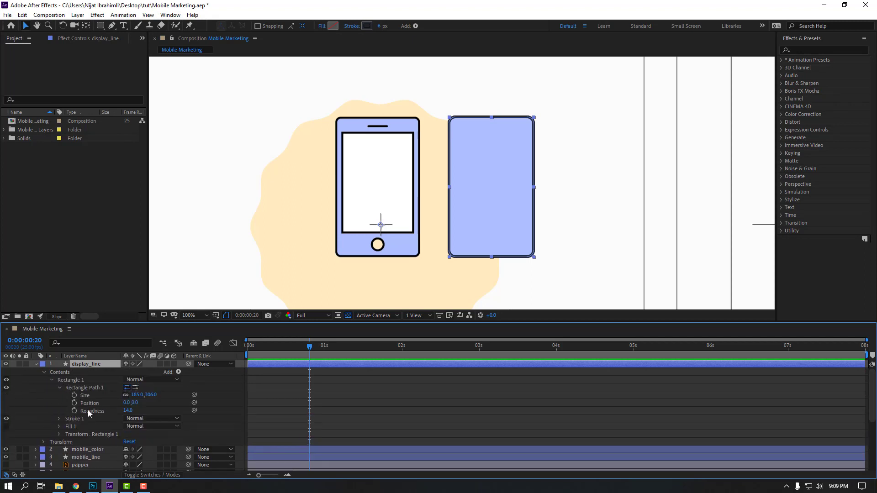
left_click(125, 397)
scroll(415, 208, "up", 1)
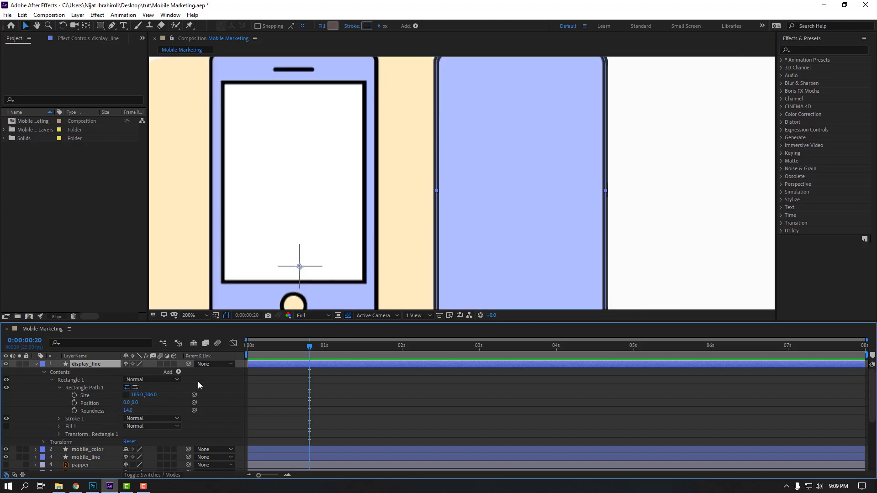
left_click_drag(138, 397, 122, 400)
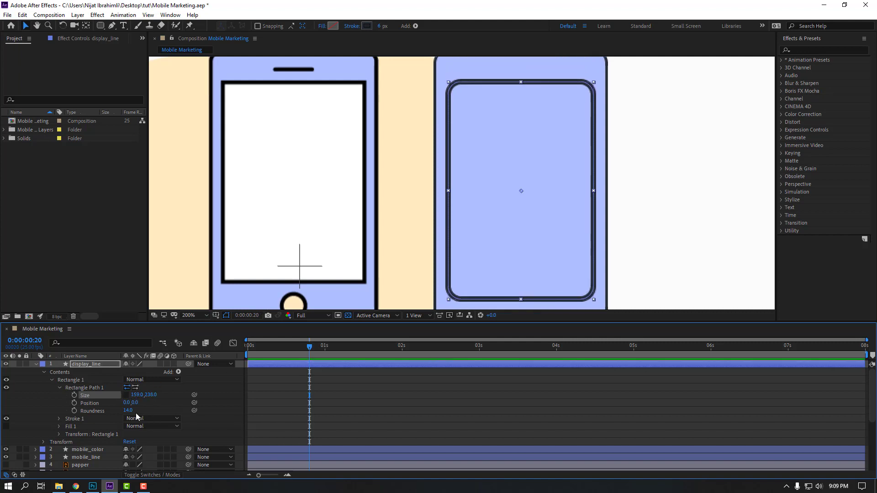
Set the display_line rectangle's corner roundness to 0
left_click(128, 412)
type("0")
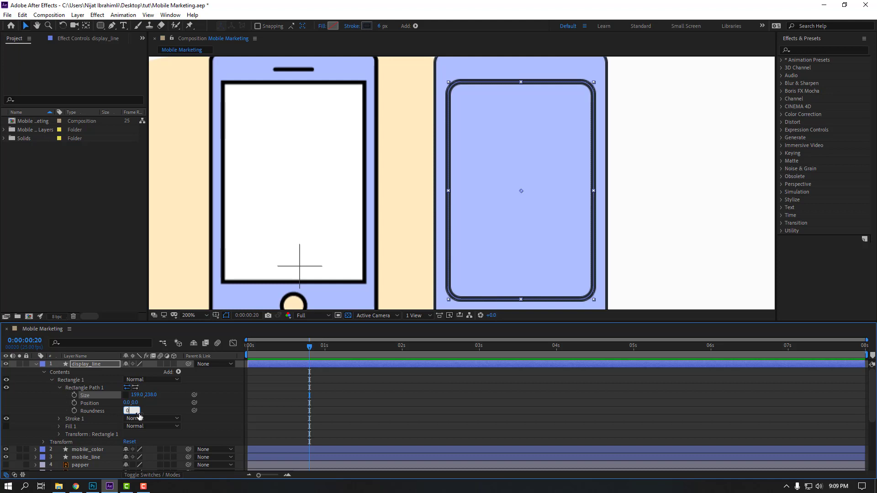
key("Return")
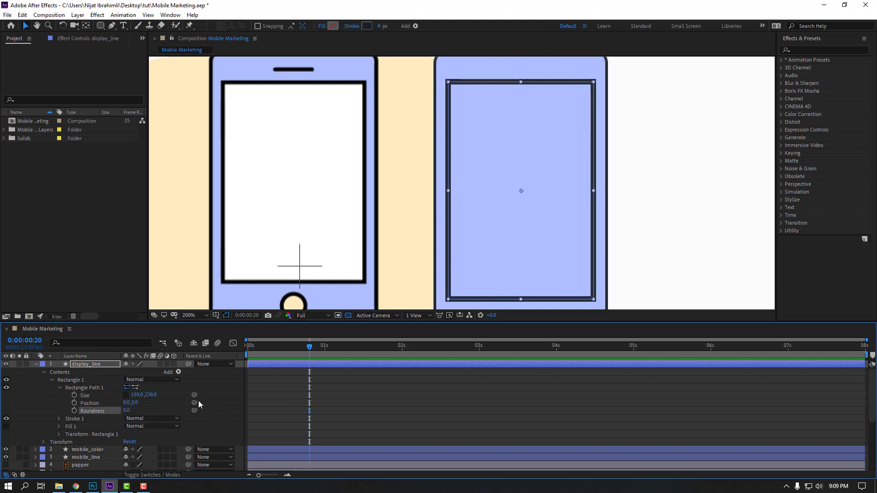
Reduce the display_line rectangle's height to 223 and nudge it up level with the top of the original phone's screen
left_click_drag(147, 398, 145, 396)
key("Up")
key("Up")
key("Up")
key("Up")
key("Up")
key("Up")
key("Up")
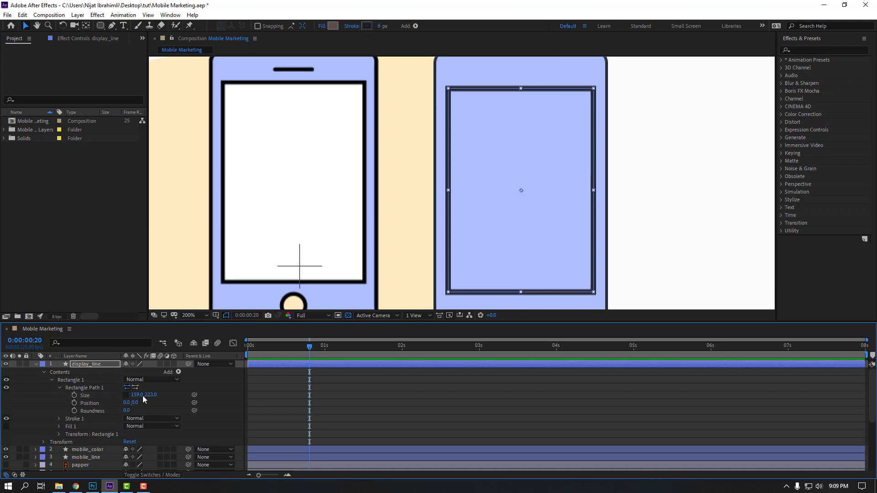
key("Up")
key("Up")
key("Up")
key("Up")
key("Up")
key("Up")
key("Up")
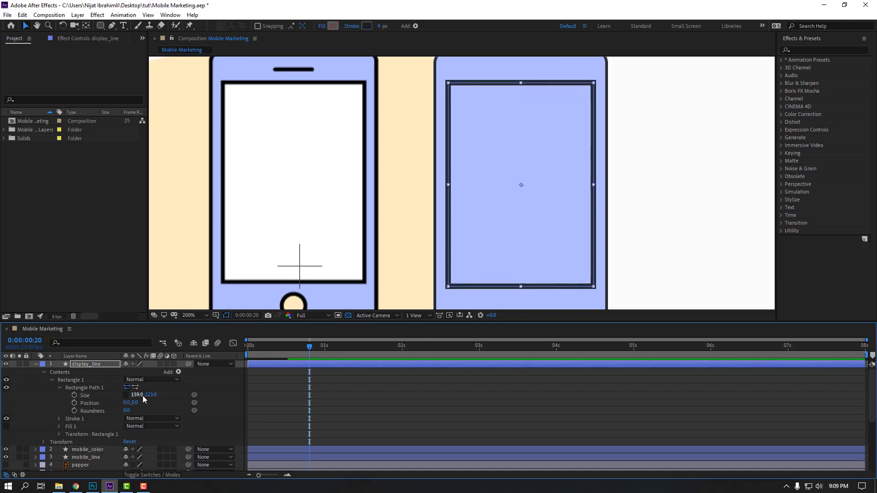
Set the display_line rectangle's height to 217, nudge it up to match the original screen's edges, and deselect it
left_click_drag(152, 396, 150, 395)
key("Up")
key("Up")
key("Up")
key("Up")
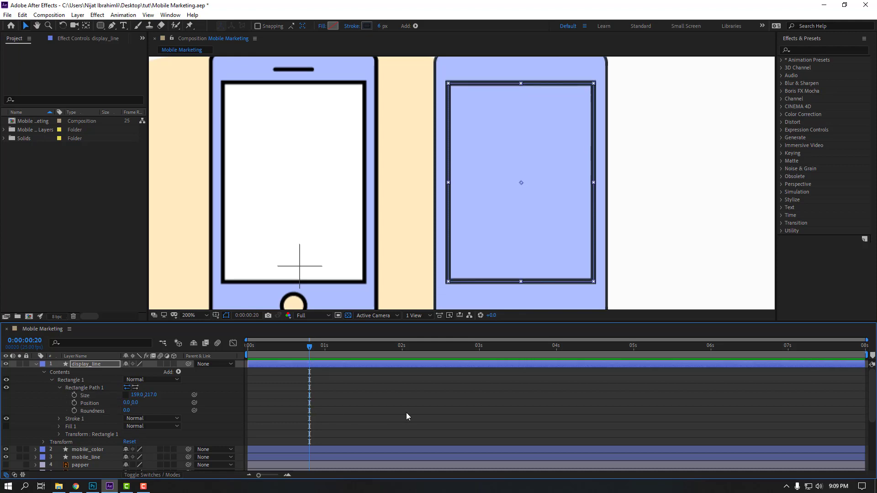
left_click(406, 412)
scroll(366, 232, "down", 1)
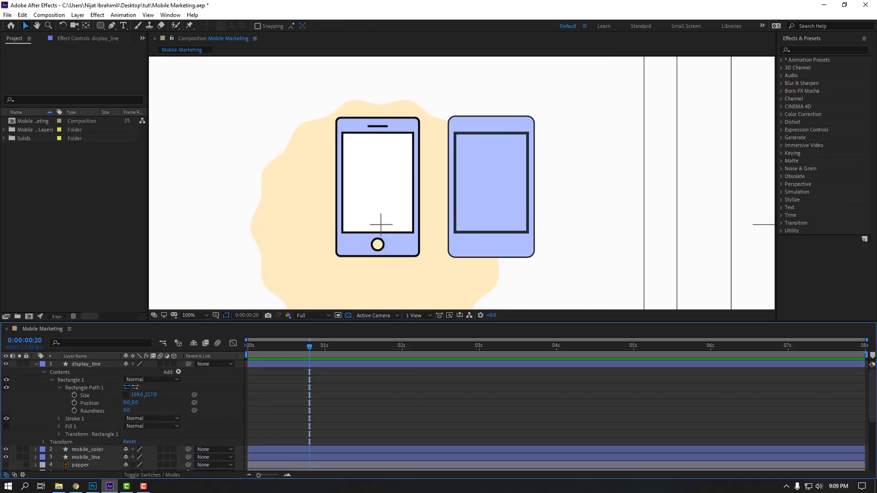
Set the display_line shape's stroke width to 5 px and deselect it
left_click(95, 368)
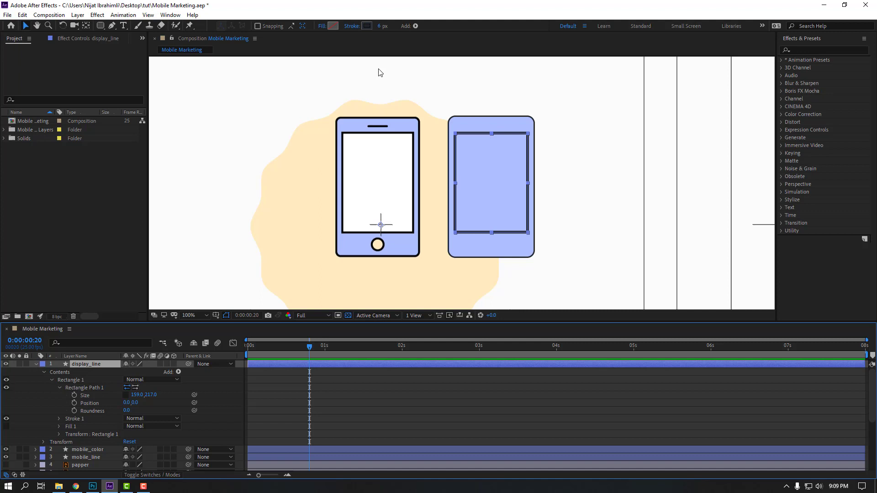
left_click(379, 28)
type("3")
key("Return")
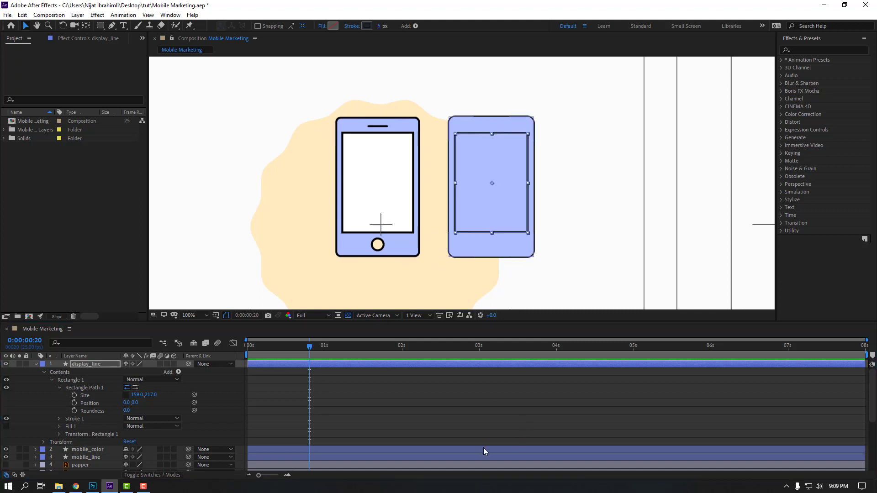
left_click(483, 448)
left_click(484, 413)
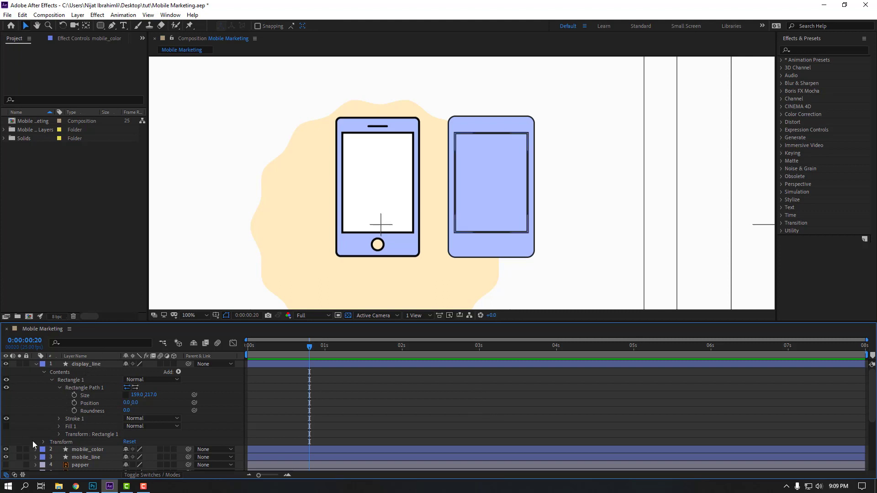
Compare the mobile_line and display_line stroke thickness up close, and check the outline with the mobile_color layer hidden and shown
left_click(94, 459)
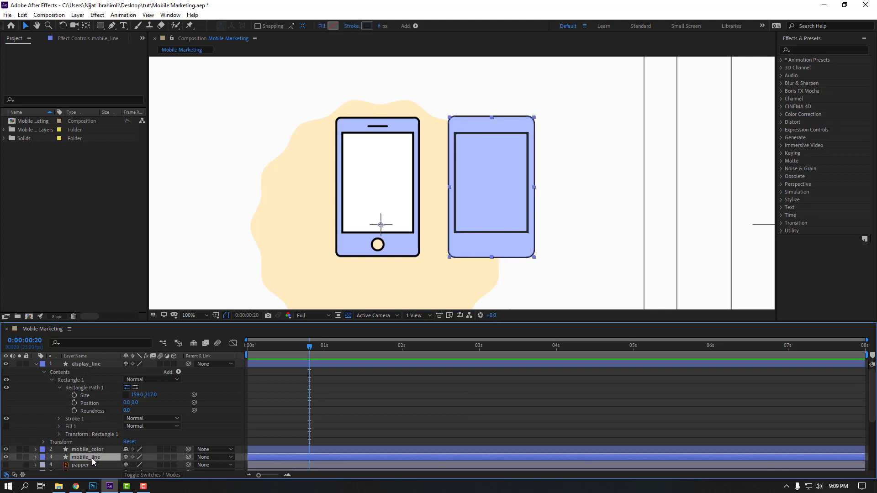
scroll(447, 210, "up", 4)
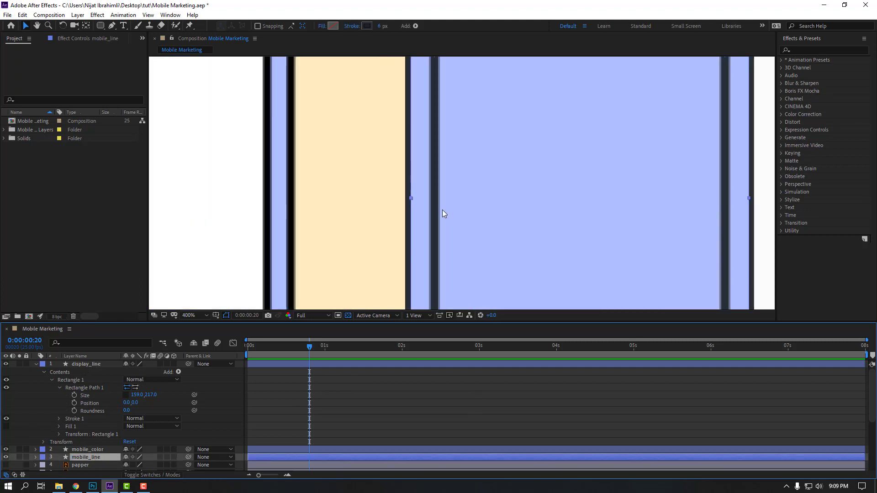
scroll(442, 212, "down", 2)
scroll(442, 212, "down", 2)
left_click(23, 415)
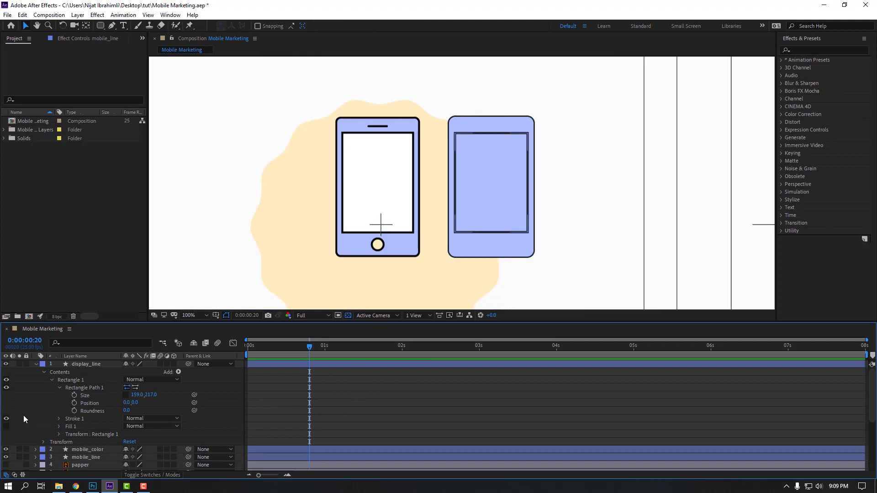
left_click(36, 364)
left_click(6, 372)
left_click(6, 372)
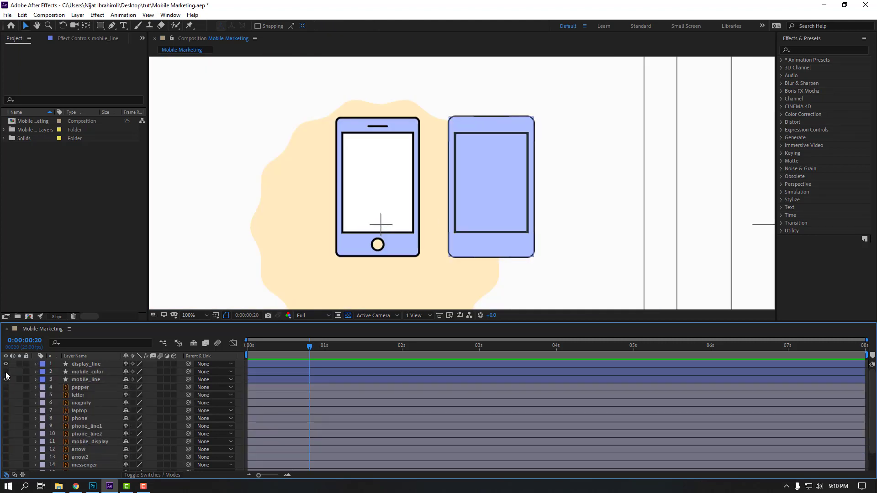
left_click(6, 372)
left_click(6, 372)
left_click(6, 372)
left_click(6, 372)
left_click(6, 373)
Move the mobile_color layer below mobile_line in the layer stack and deselect it
left_click(83, 372)
left_click_drag(87, 374, 89, 381)
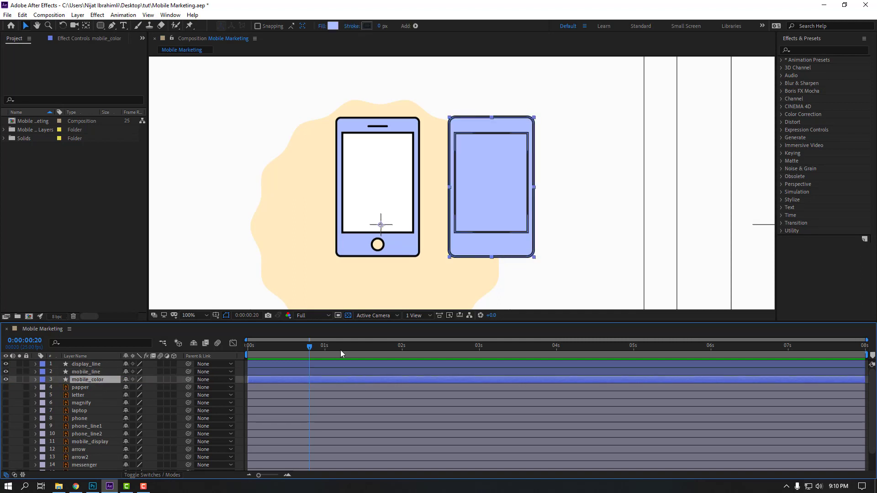
left_click(225, 138)
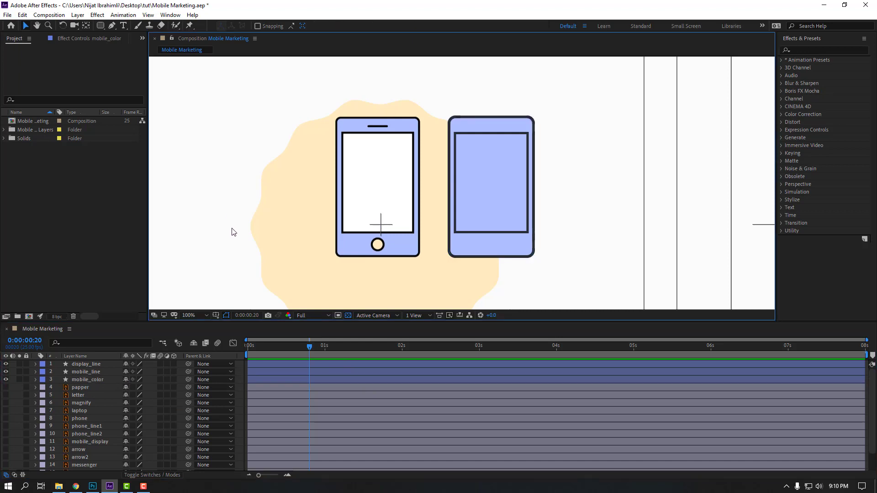
Examine the rebuilt phone's outlines and corners against the original phone, from the upper edge down to the home button area
scroll(262, 241, "up", 1)
left_click_drag(462, 126, 451, 160)
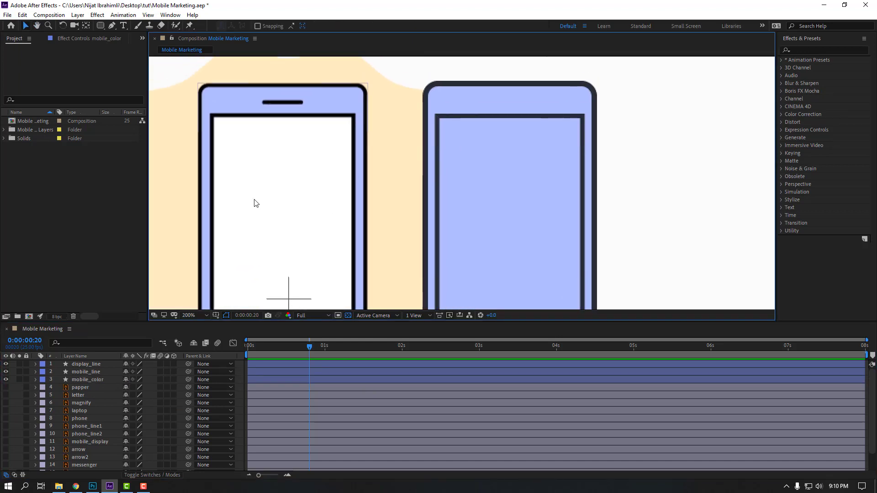
scroll(188, 215, "down", 2)
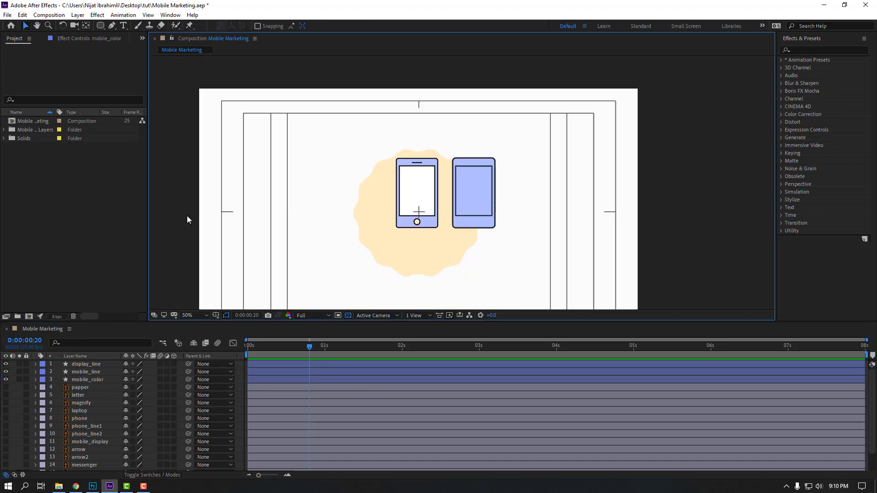
scroll(364, 237, "up", 1)
left_click_drag(329, 264, 314, 199)
scroll(464, 192, "up", 1)
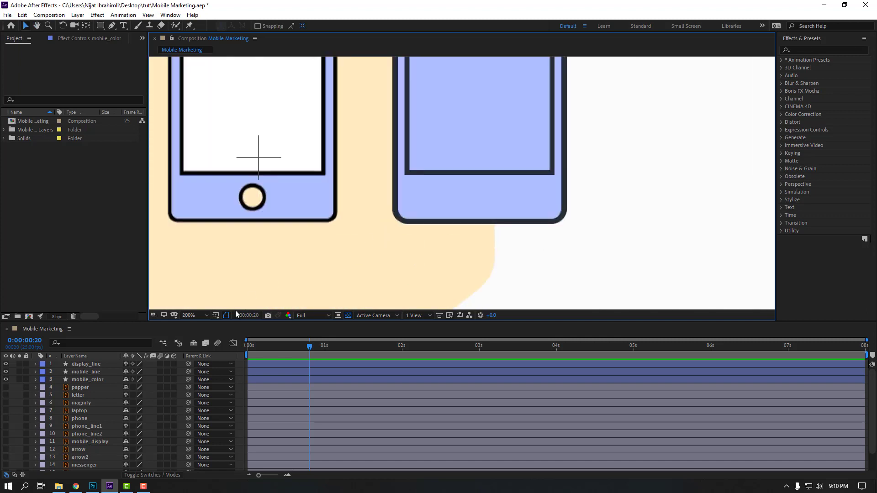
Duplicate the display_line layer and rename the copy display_color
left_click(83, 365)
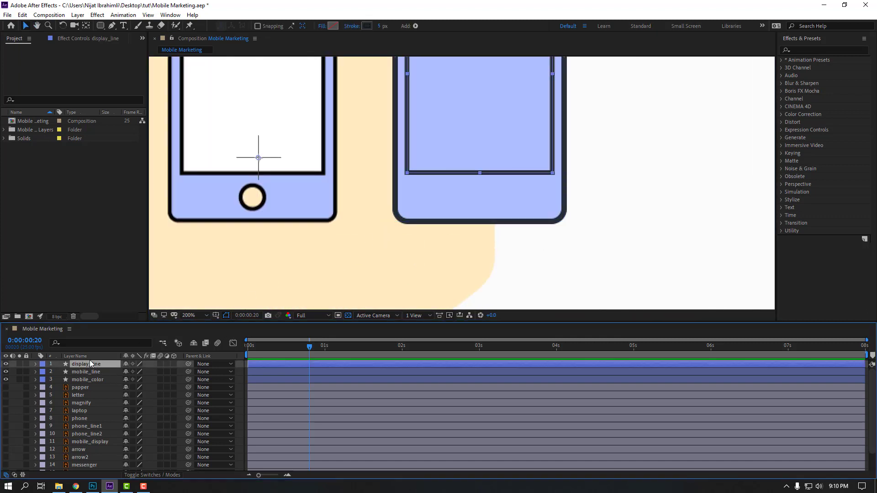
left_click_drag(515, 163, 486, 224)
scroll(486, 224, "down", 1)
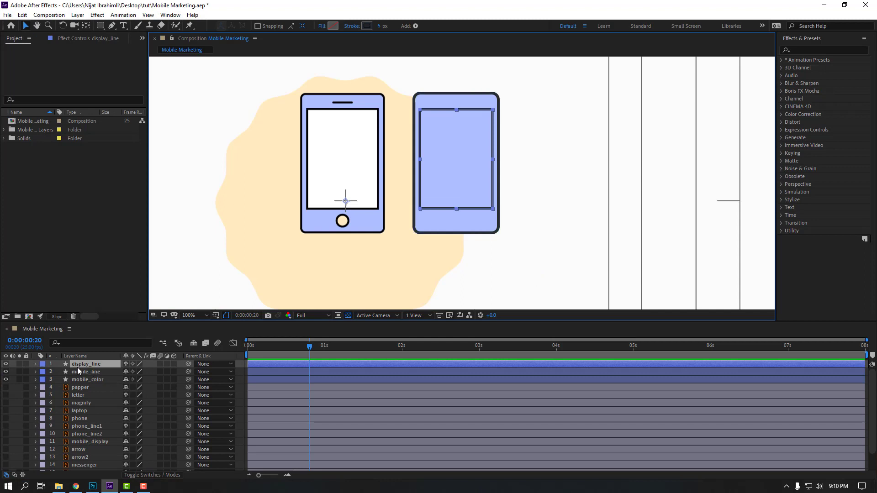
key("ctrl+d")
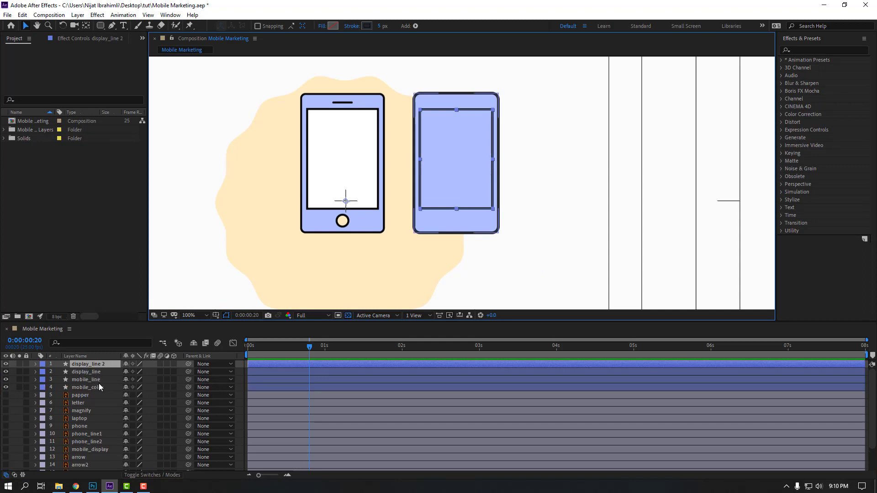
left_click(103, 365)
key("Return")
left_click(110, 365)
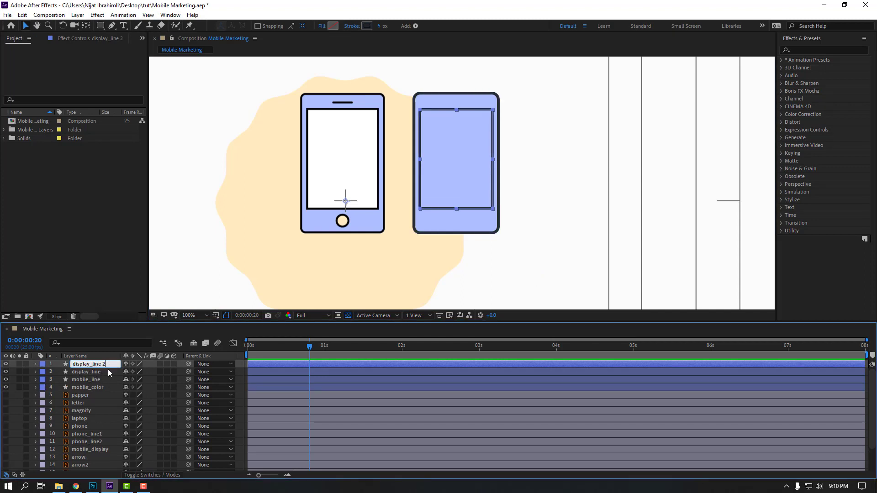
key("BackSpace")
key("BackSpace")
key("BackSpace")
key("BackSpace")
key("BackSpace")
key("BackSpace")
key("Return")
Set the display_color shape's stroke width to 0 px
left_click(383, 26)
type("0")
key("Return")
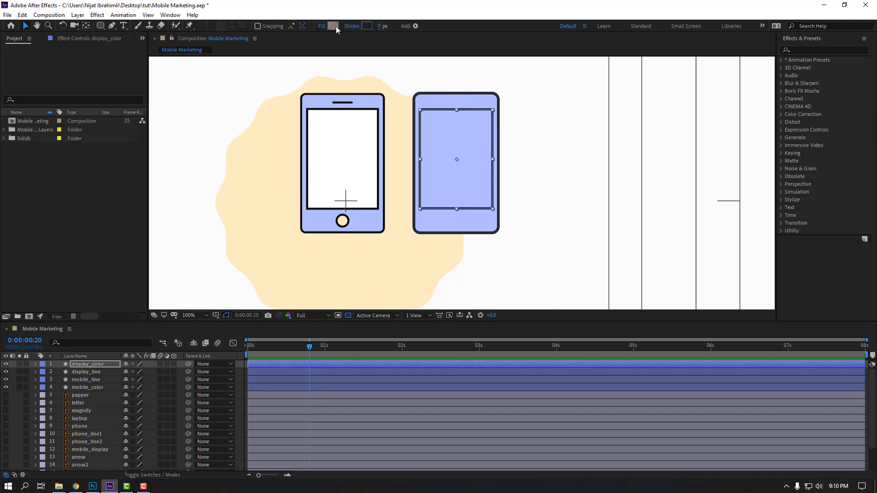
Fill the display_color shape with white (FFFFFF) sampled from the original phone's screen, and move its layer below display_line
left_click(335, 26)
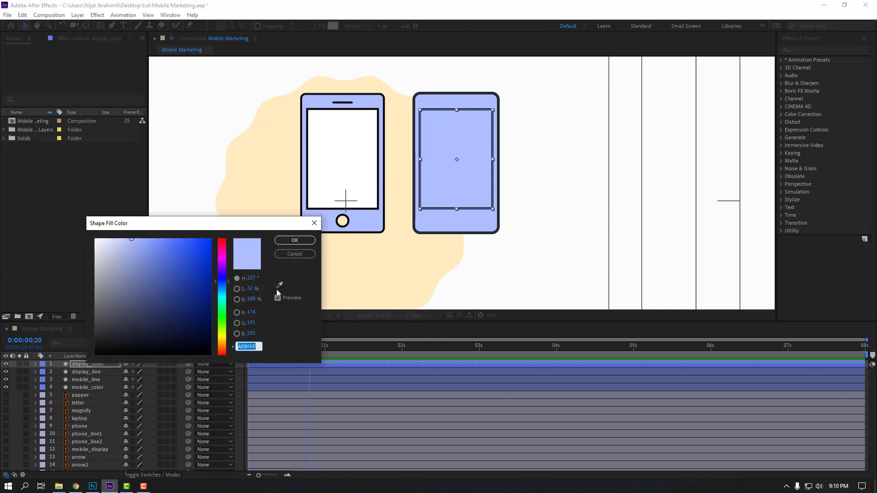
left_click(279, 285)
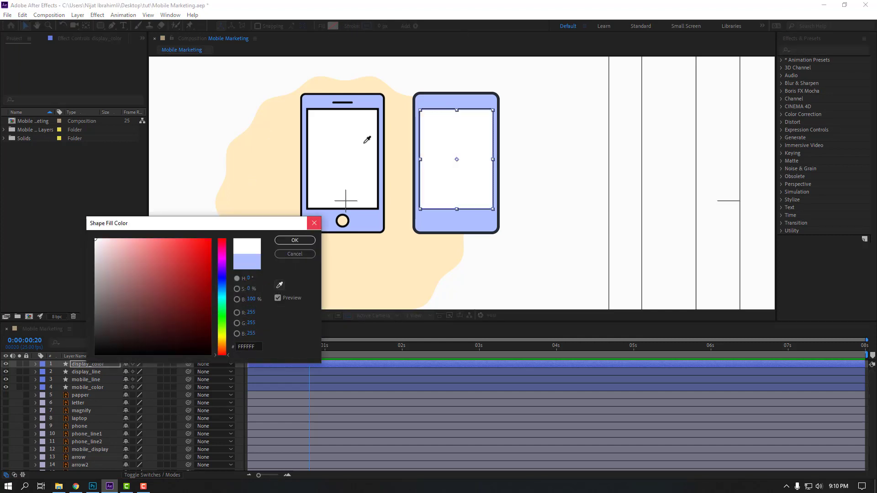
left_click(351, 132)
left_click(294, 240)
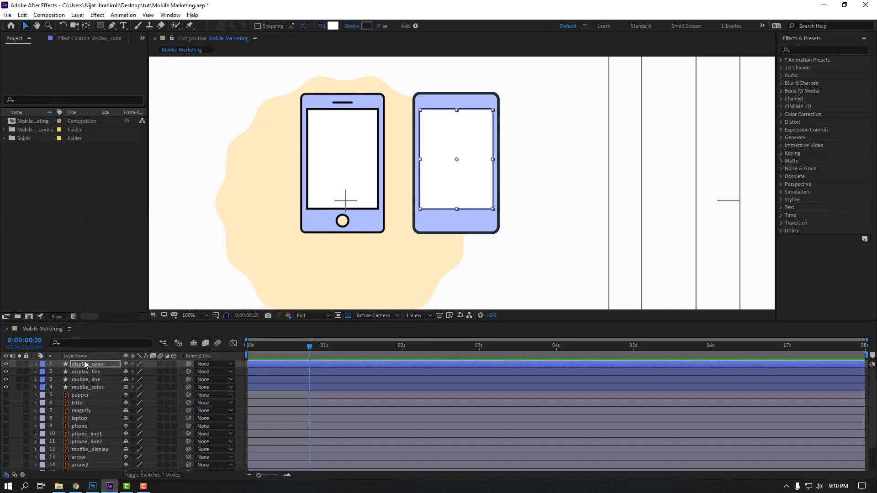
left_click_drag(95, 364, 90, 374)
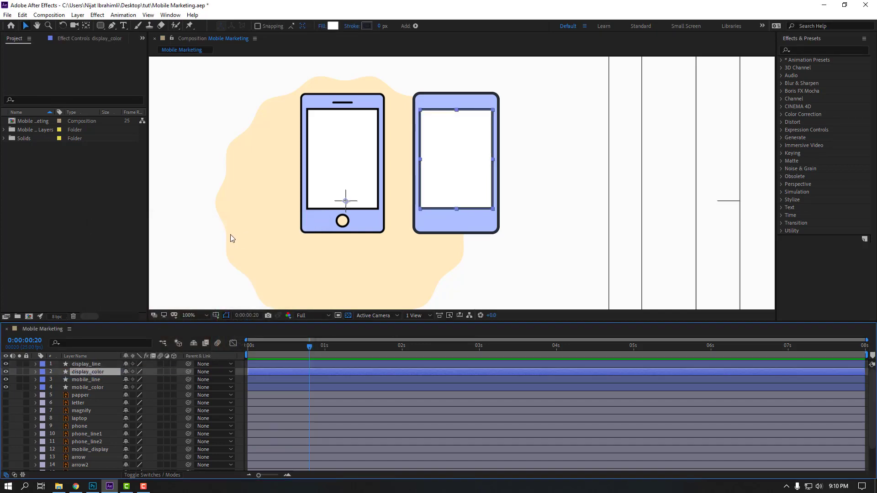
Draw a small circle with the Ellipse tool for the home button, centred below the rebuilt phone's display
left_click(216, 235)
scroll(216, 236, "down", 1)
scroll(216, 235, "up", 1)
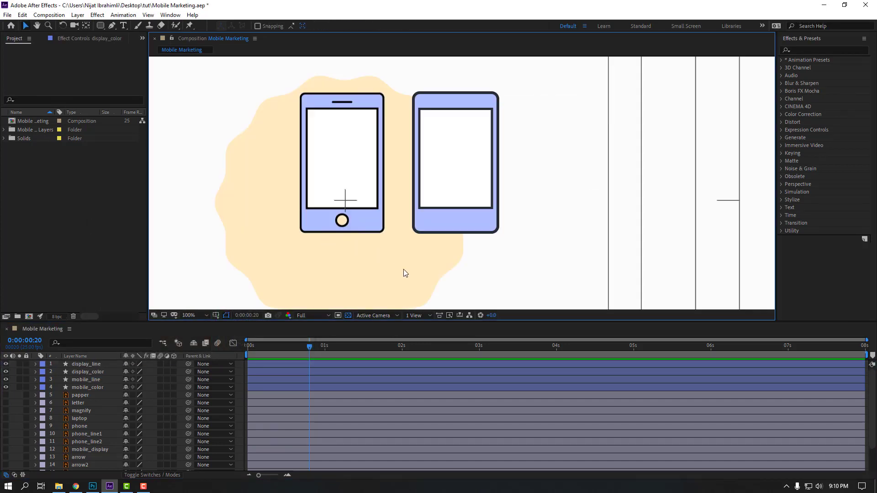
scroll(403, 270, "up", 1)
left_click_drag(372, 254, 381, 206)
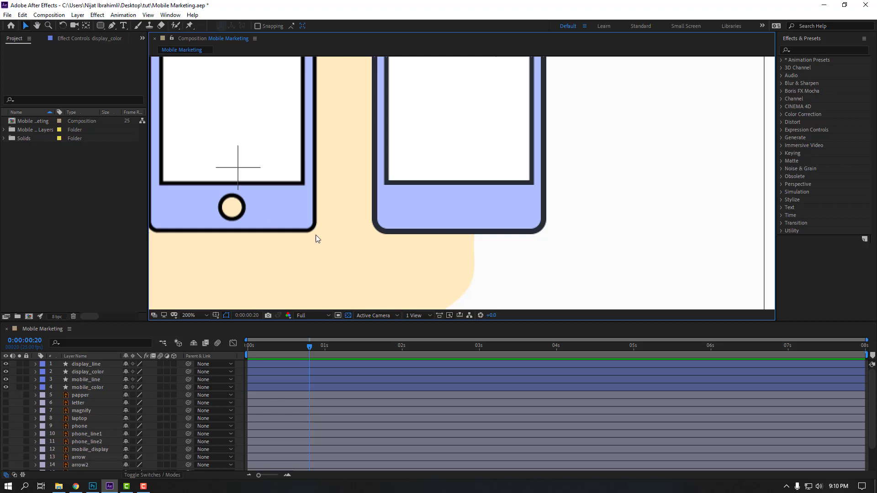
left_click(100, 28)
left_click(130, 46)
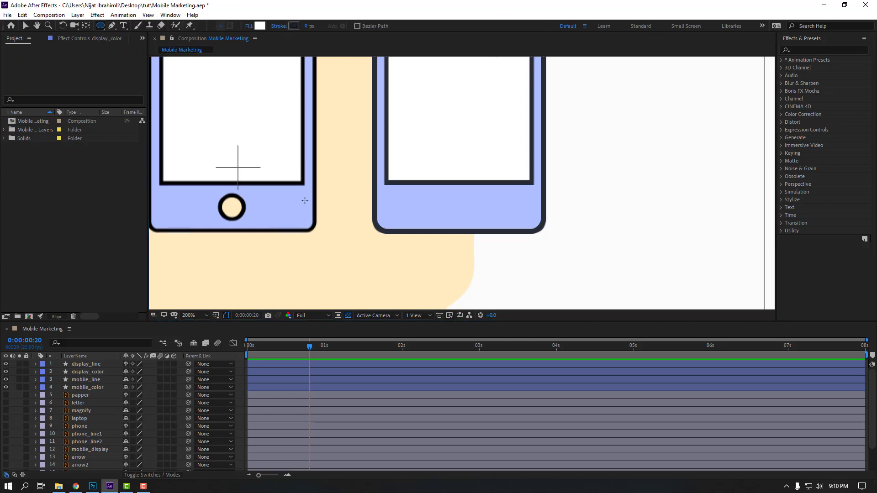
left_click_drag(444, 191, 468, 216)
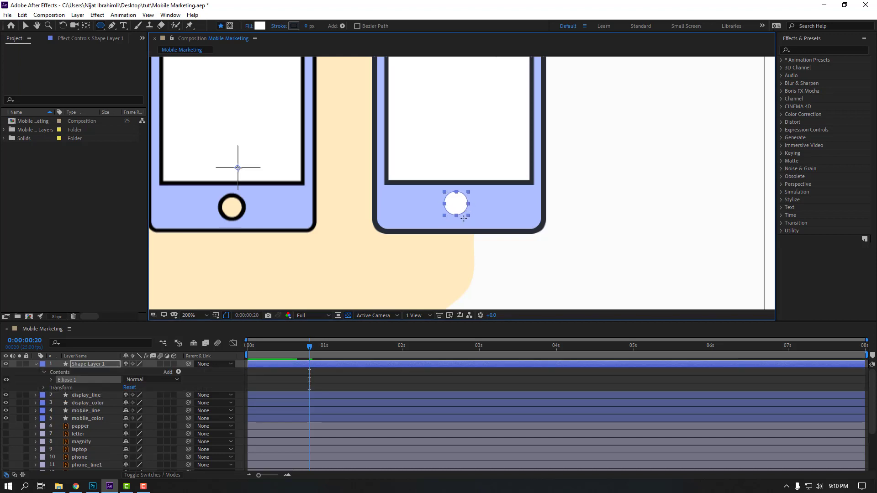
key("v")
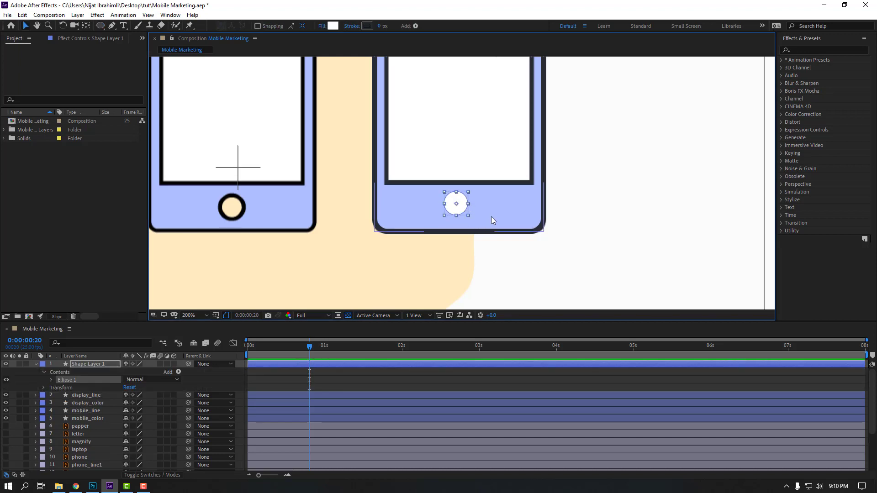
Set the home button circle's fill to none and its stroke width to 5 px
left_click(323, 26)
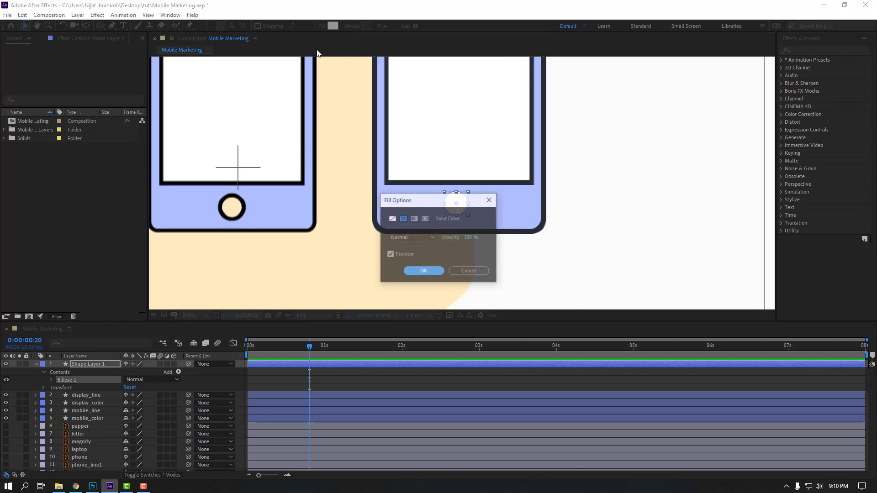
left_click(392, 219)
left_click(422, 271)
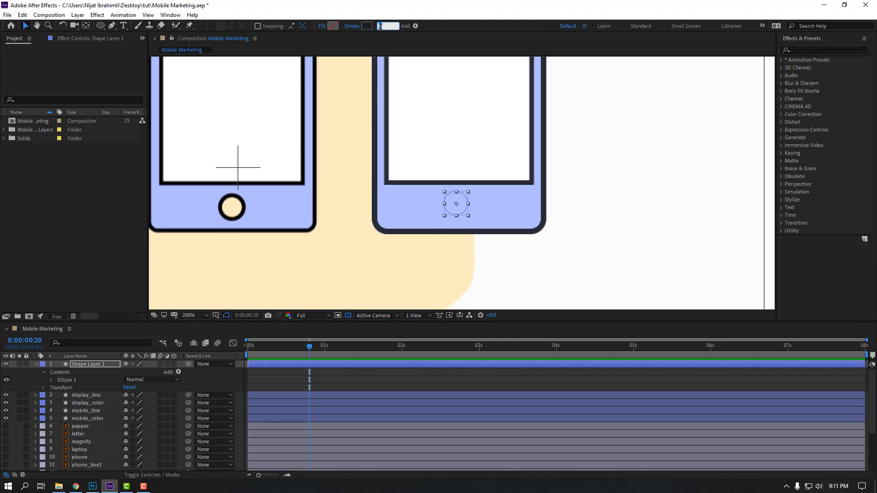
type("7")
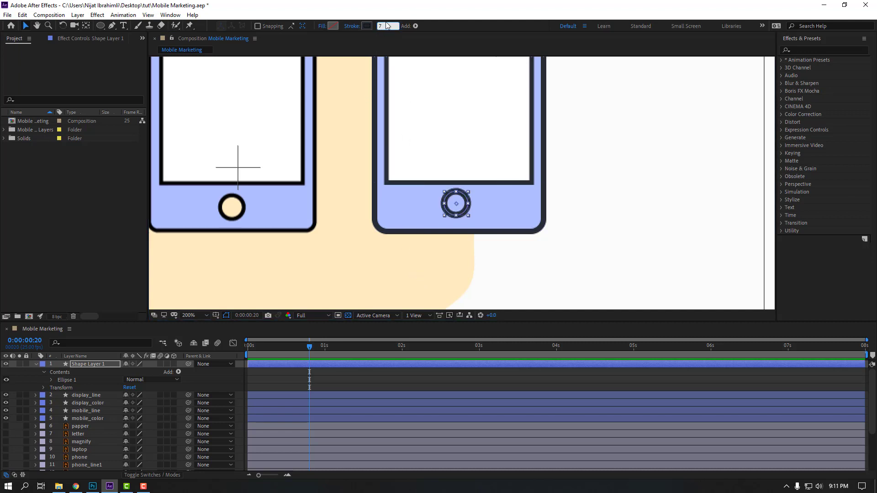
type("5")
left_click(354, 372)
Rename the home button's shape layer circle_line and collapse its properties
left_click(84, 363)
key("Return")
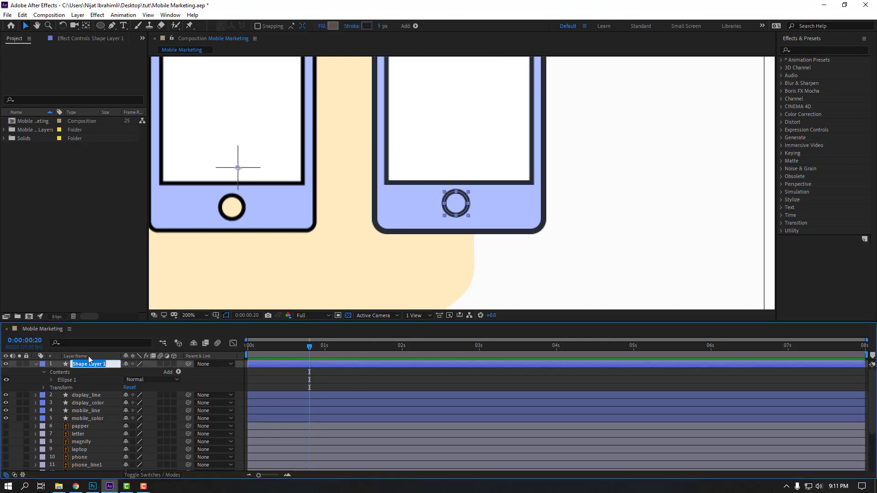
type("circle_line")
key("Return")
left_click(36, 364)
Move the circle_line ring slightly down within the phone's lower bezel and place its anchor point at the ring's centre
left_click(458, 201)
left_click_drag(458, 204, 457, 207)
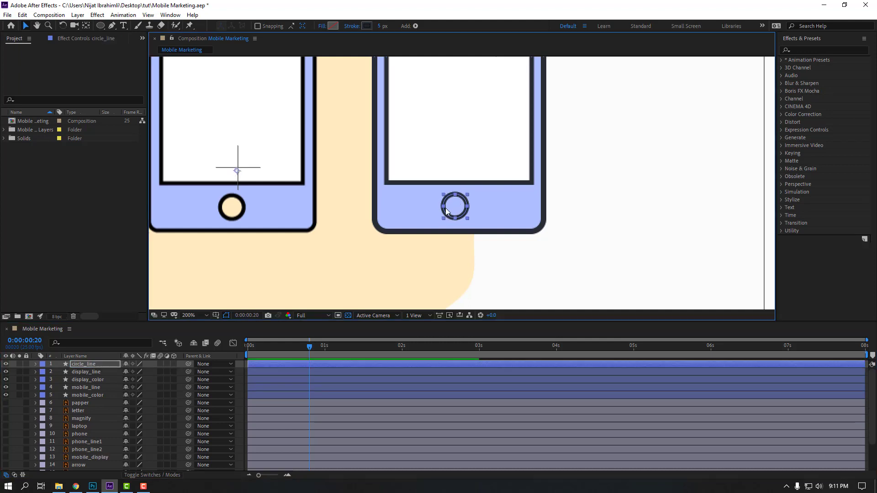
left_click(85, 26)
left_click_drag(238, 171, 456, 207)
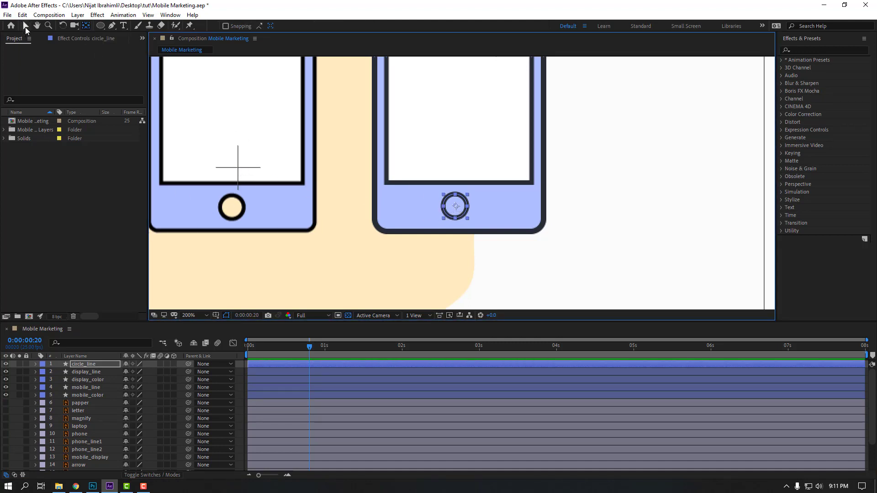
left_click(26, 27)
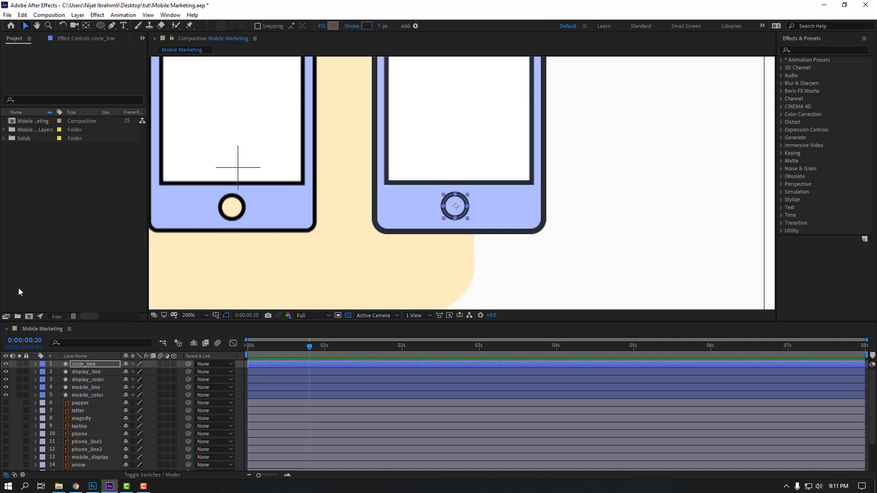
Duplicate the circle_line layer and rename the copy circle_color
left_click(83, 363)
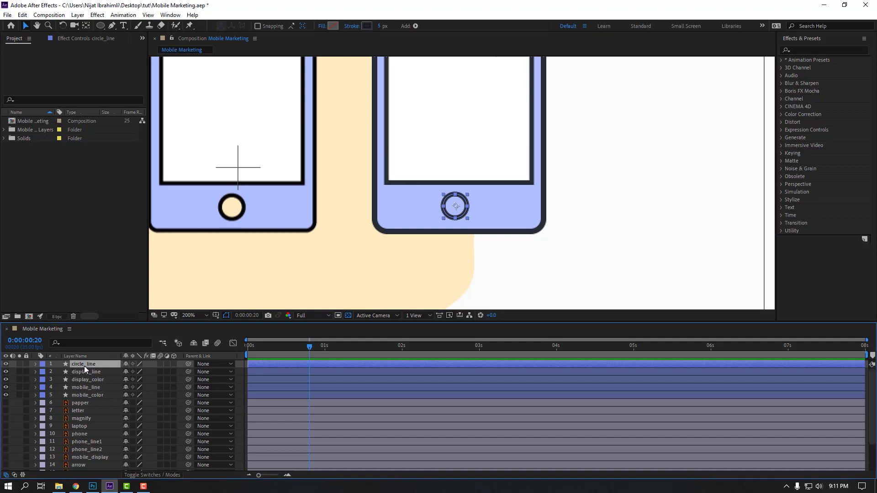
key("ctrl+d")
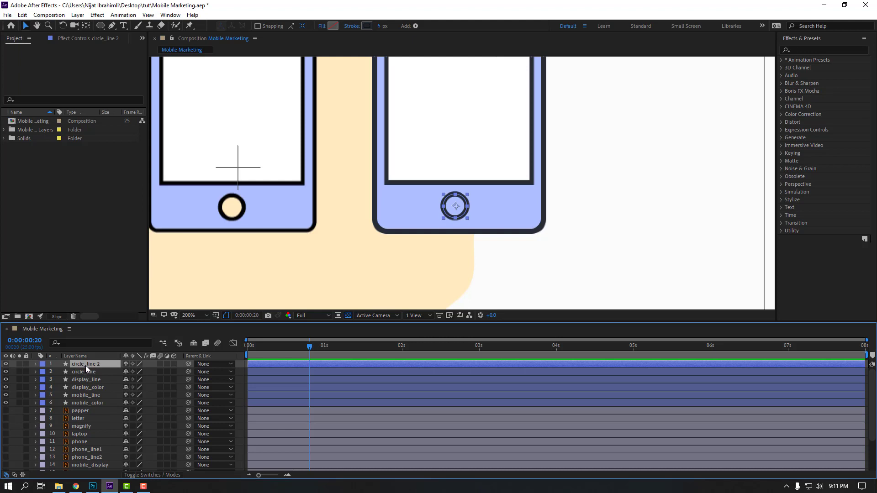
key("Return")
type("circle_color")
key("Return")
Set the circle_color shape's stroke width to 0 px and fill it with the cream colour sampled from the original phone's home button
left_click(379, 27)
type("0")
key("Return")
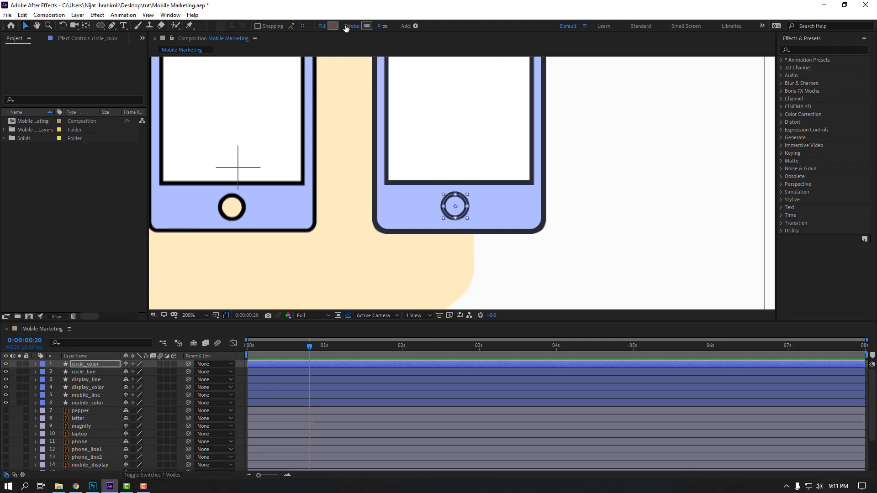
left_click(336, 26)
left_click(280, 287)
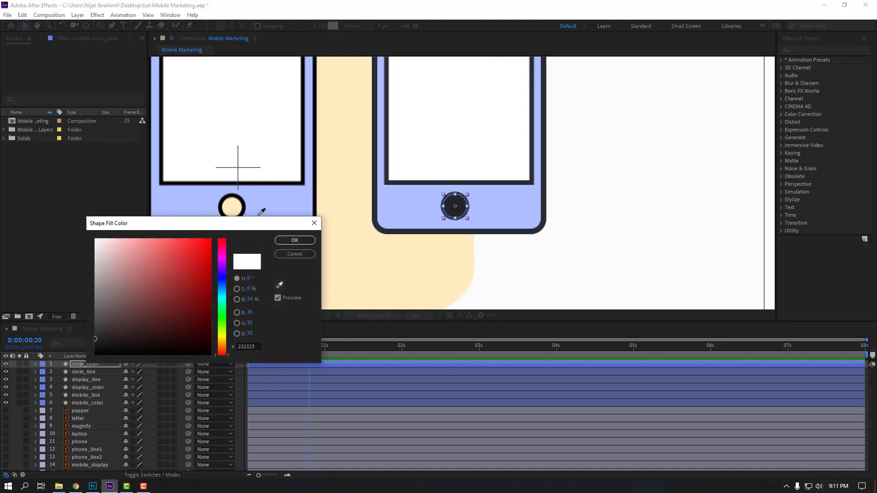
left_click(231, 206)
left_click(288, 243)
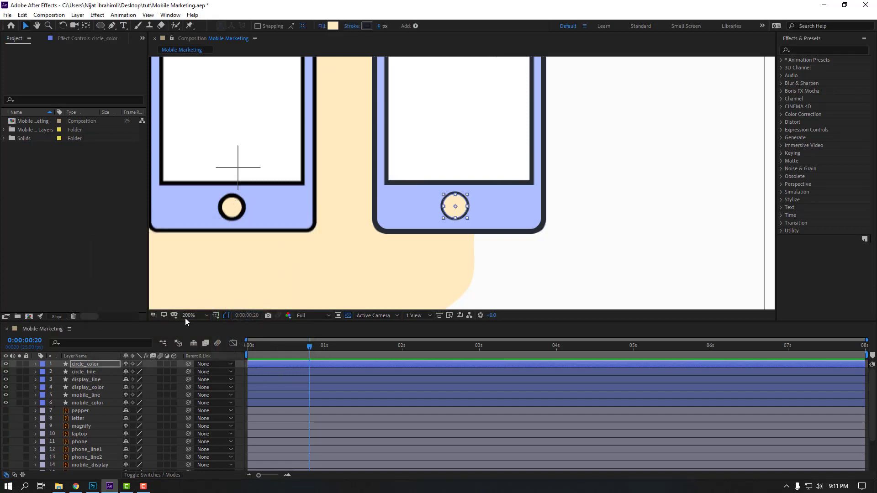
Move the circle_color layer below circle_line in the layer stack and deselect it
left_click(95, 365)
left_click_drag(95, 368, 94, 376)
left_click(396, 265)
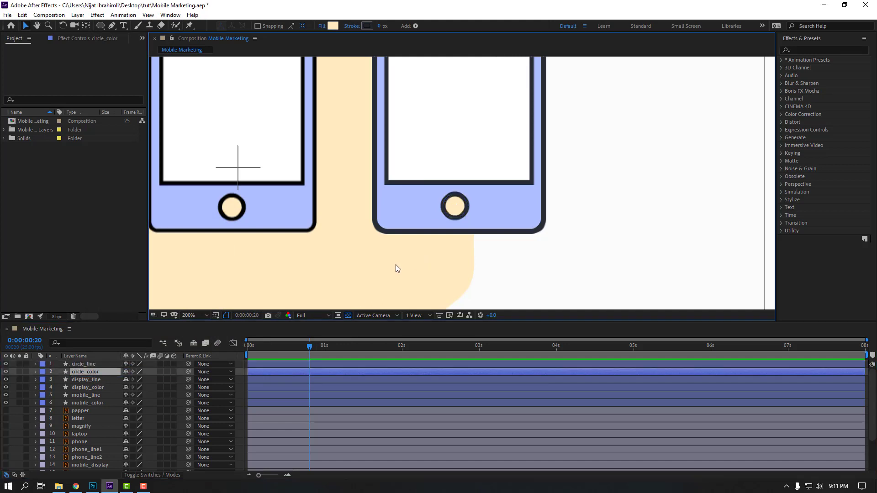
Draw a straight horizontal speaker line with the Pen tool, centred above the rebuilt phone's display
scroll(337, 260, "down", 1)
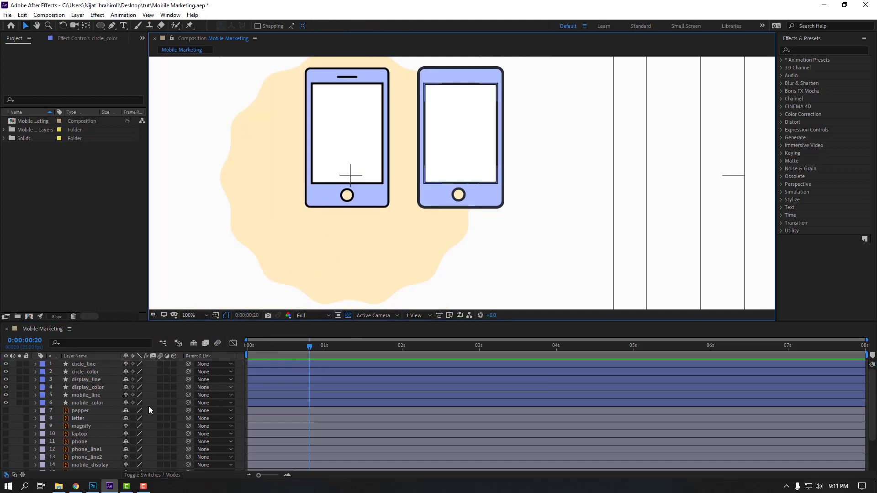
scroll(468, 127, "up", 2)
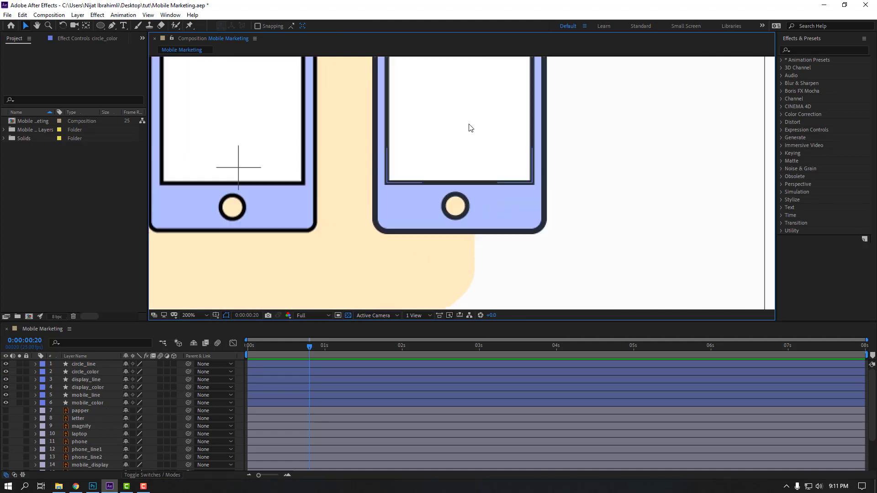
left_click(111, 26)
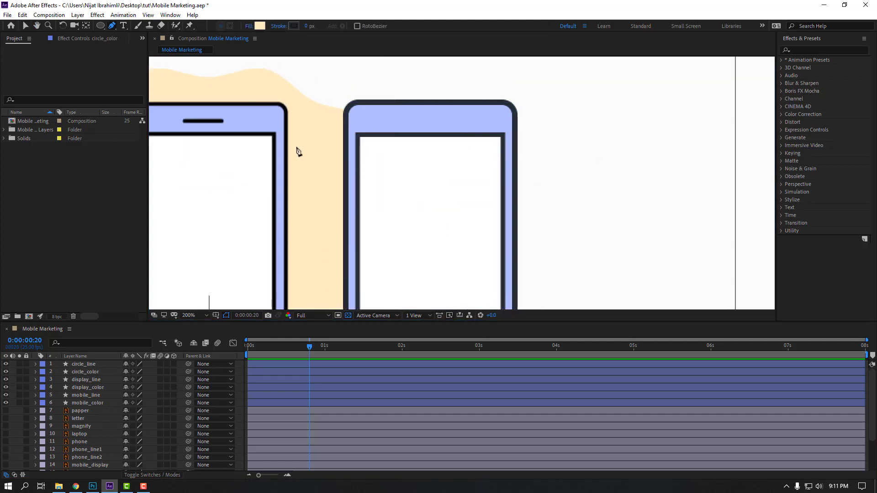
left_click_drag(385, 135, 471, 122)
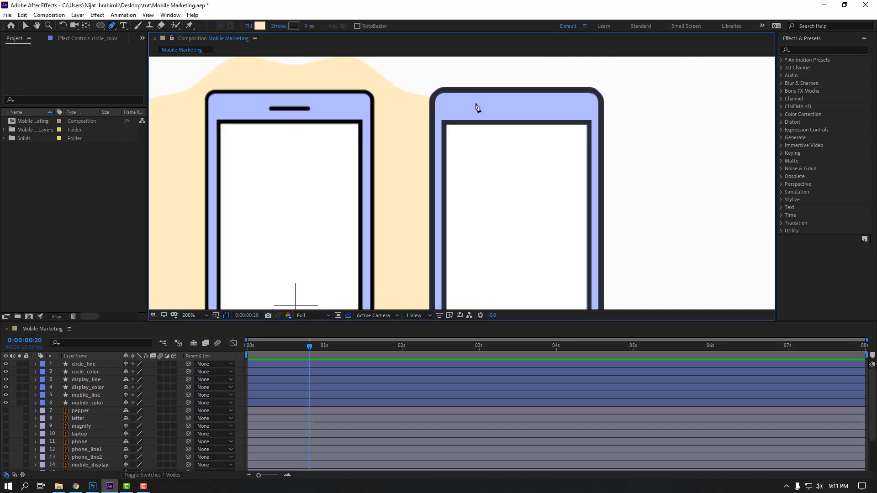
left_click(478, 105)
left_click(541, 105)
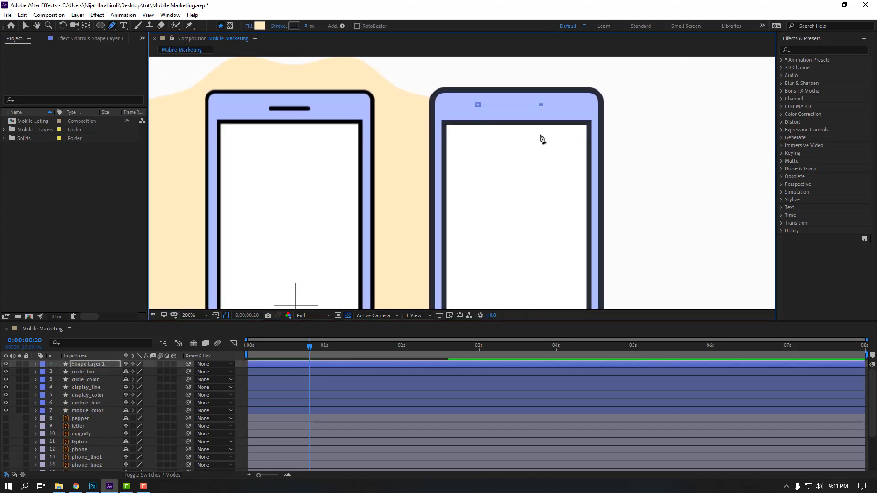
key("v")
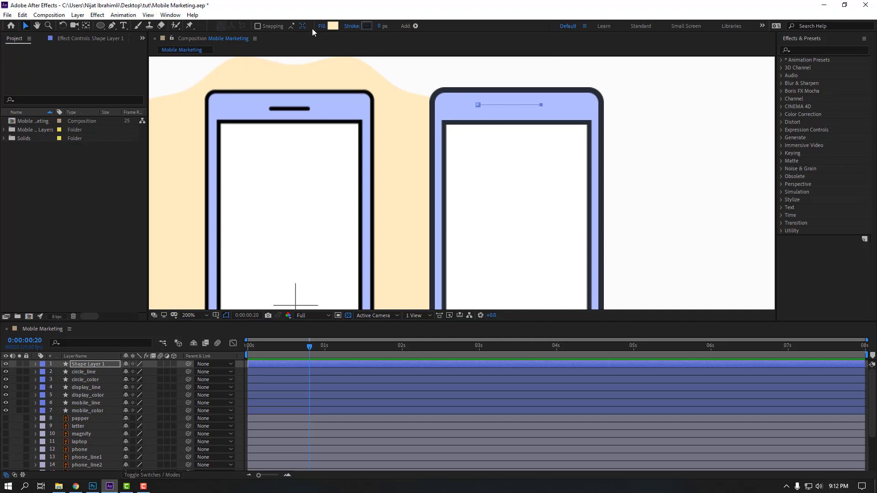
Set the speaker line's fill to none and its stroke width to 6 px
left_click(322, 26)
left_click(391, 218)
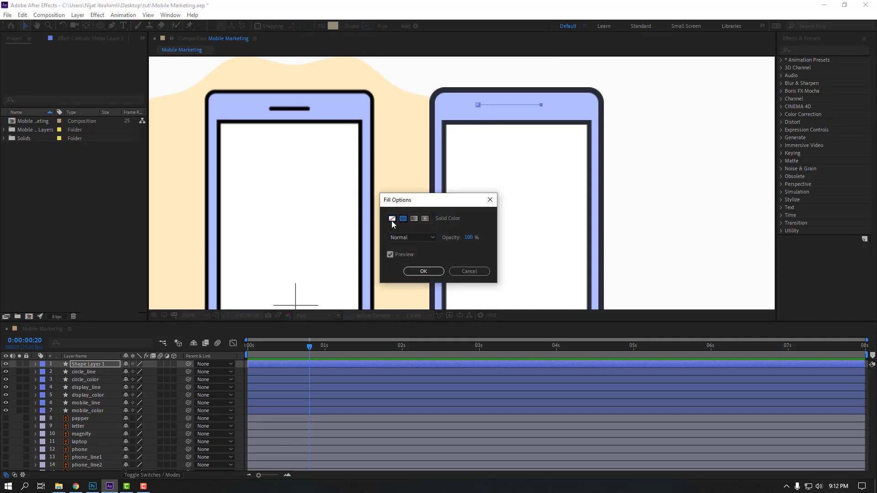
left_click(424, 271)
left_click(379, 26)
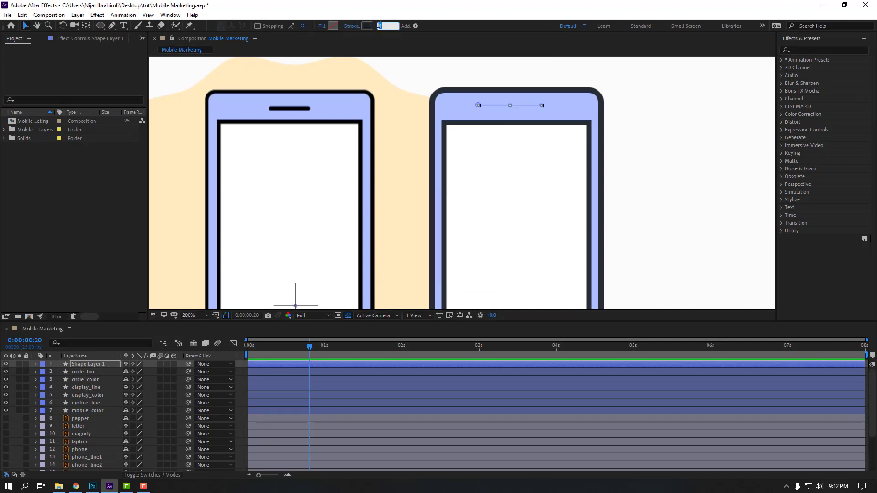
type("6")
left_click(644, 84)
Rename the speaker line's shape layer LINE
left_click(521, 108)
left_click(84, 363)
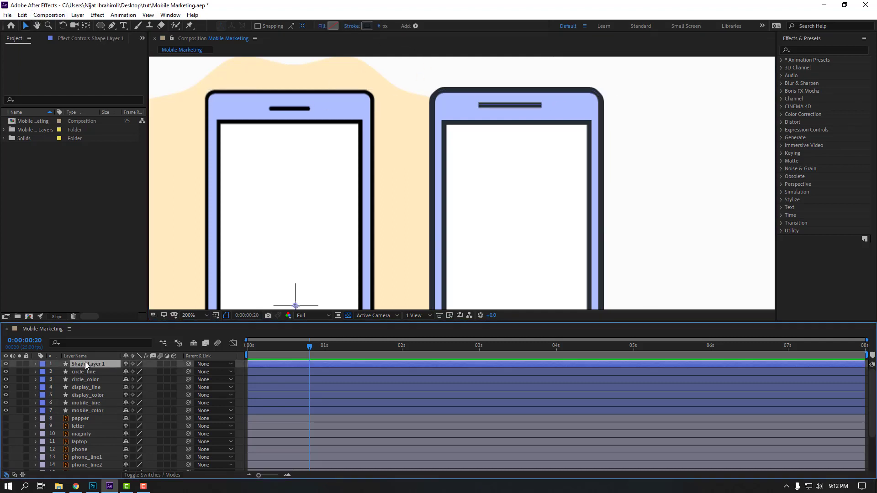
key("Return")
type("liNE")
key("Return")
Set the Line Cap of the LINE layer's stroke to Round Cap
left_click(35, 365)
left_click(44, 372)
left_click(51, 379)
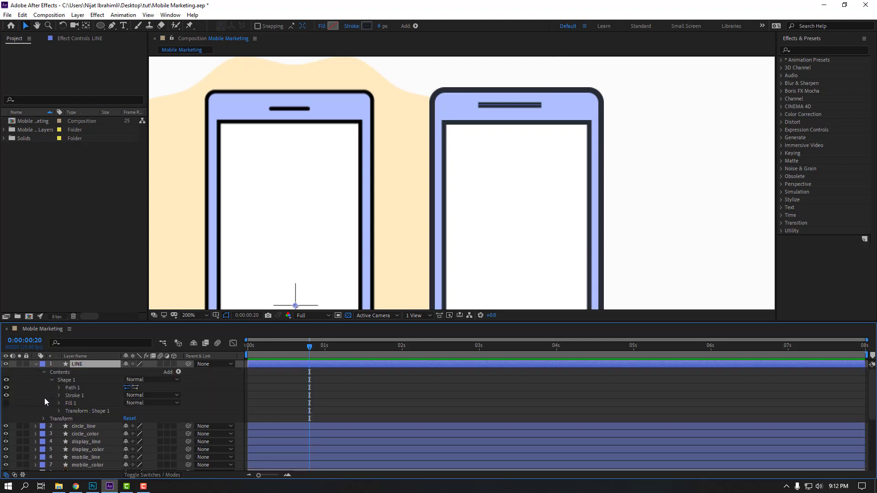
left_click(58, 395)
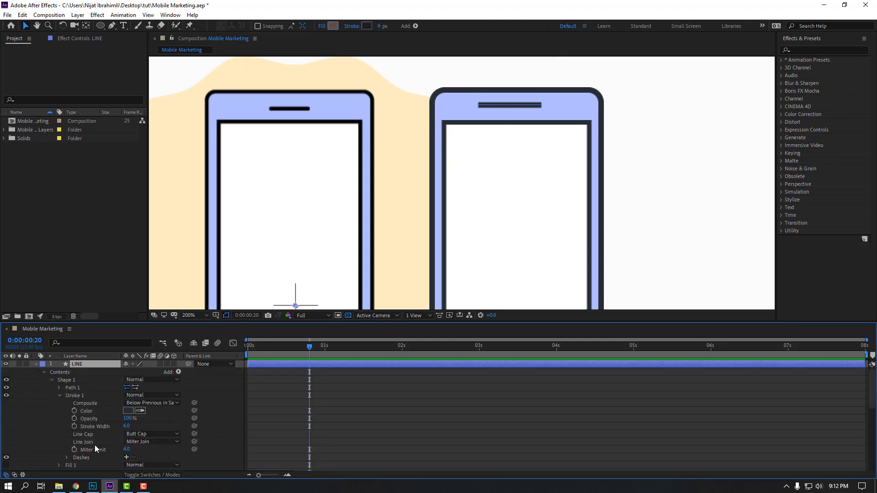
left_click(140, 435)
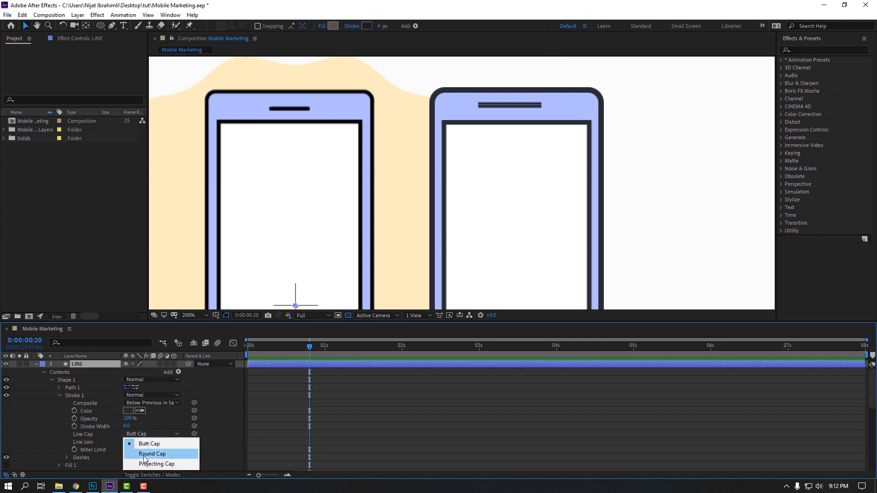
left_click(153, 454)
left_click(440, 416)
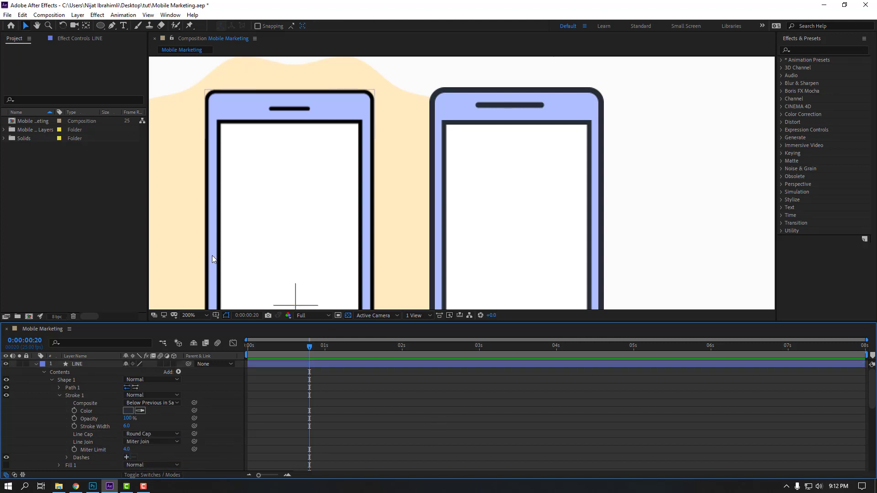
Place the LINE layer's anchor point at the centre of the speaker line and collapse the layer's properties
left_click(74, 364)
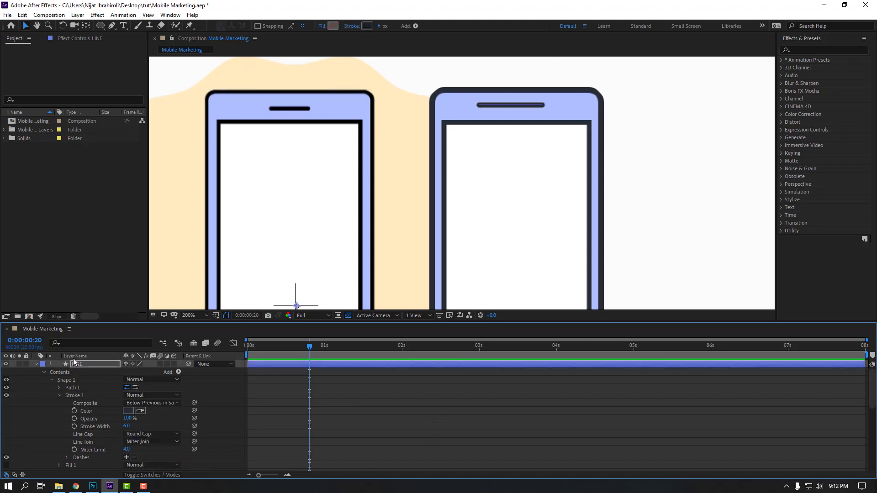
key("comma")
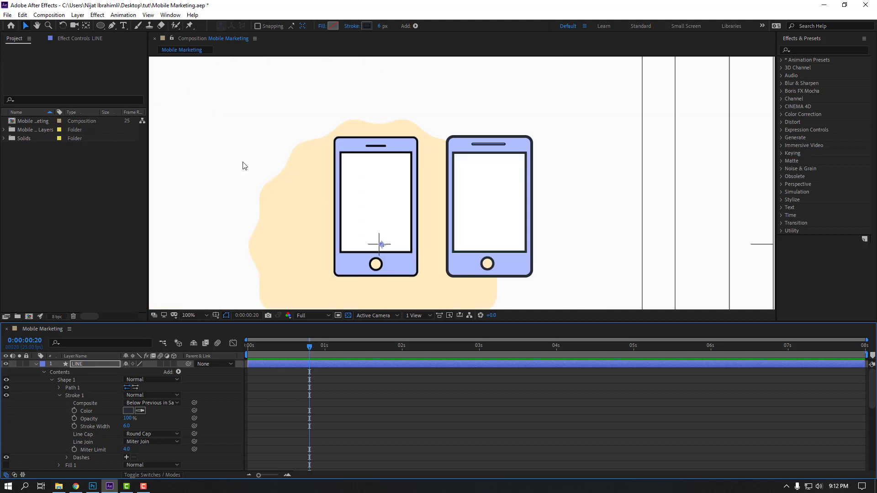
left_click(85, 26)
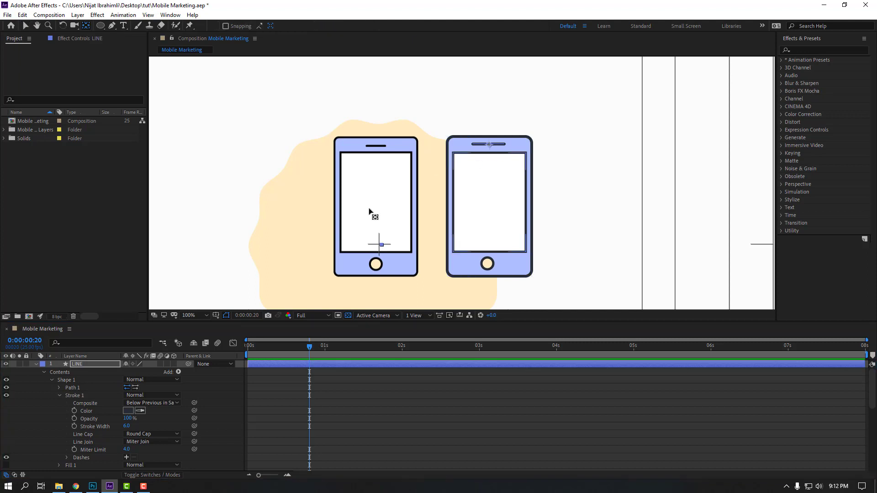
left_click(36, 365)
key("v")
left_click(36, 364)
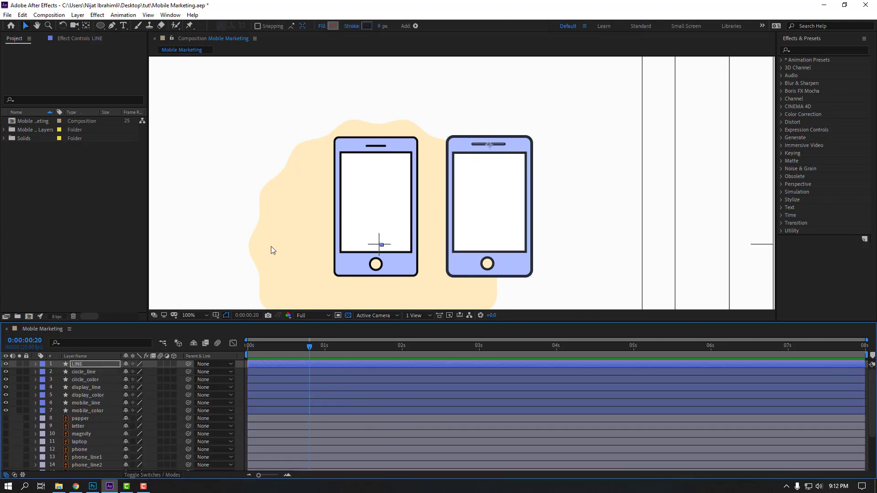
Delete the original mobile artwork layer, keeping the rebuilt phone shape layers
key("comma")
left_click(215, 245)
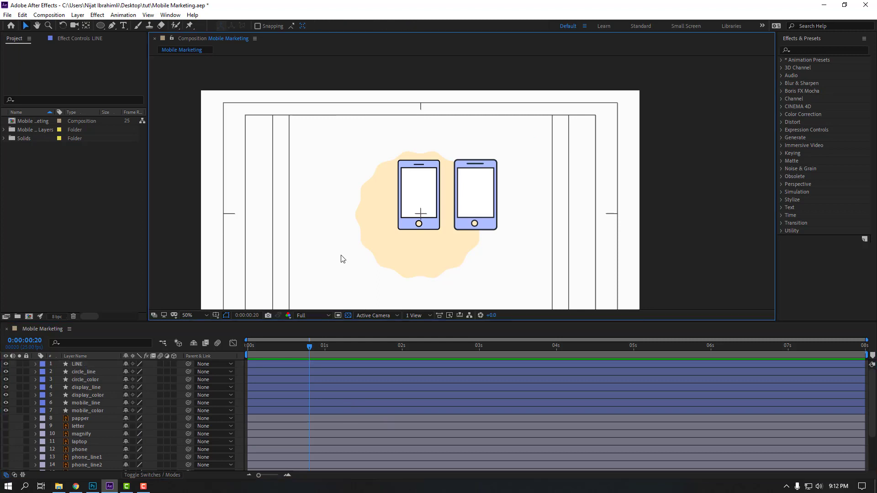
key("period")
scroll(105, 415, "down", 3)
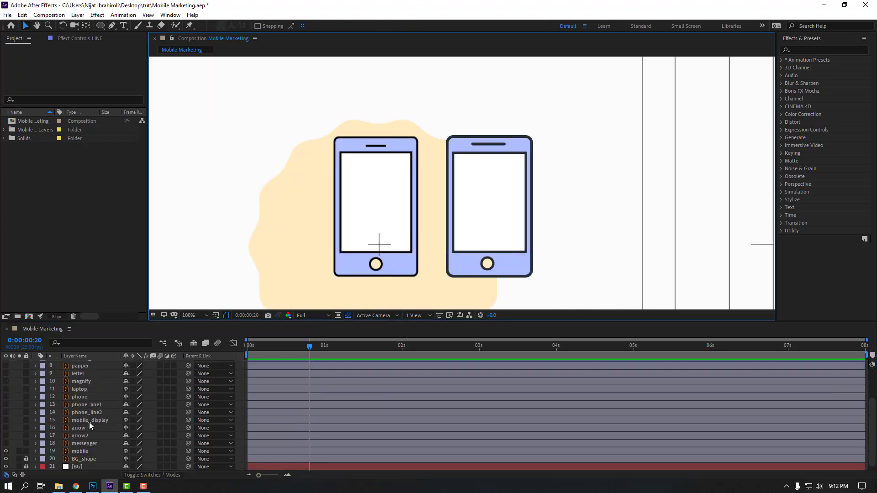
left_click(80, 452)
key("Delete")
scroll(76, 445, "up", 3)
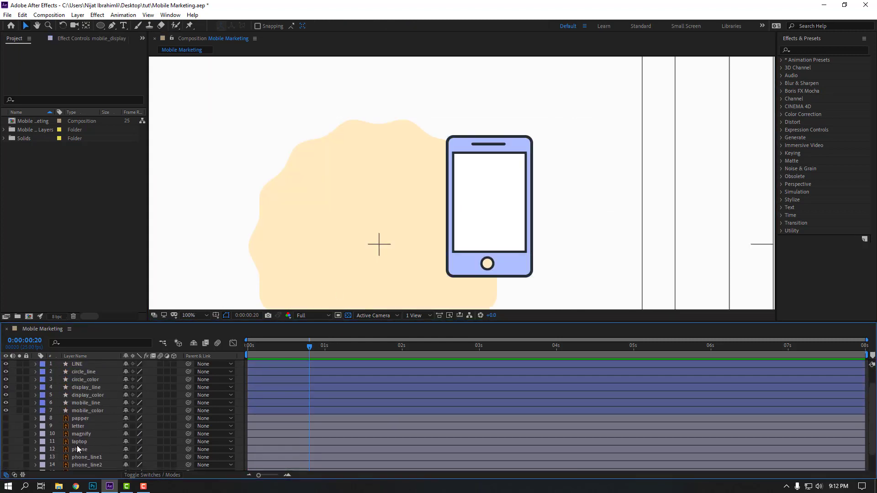
Move the seven phone shape layers, LINE through mobile_color, together to the centre of the composition over the background shape
left_click(83, 410)
left_click(83, 364, "shift")
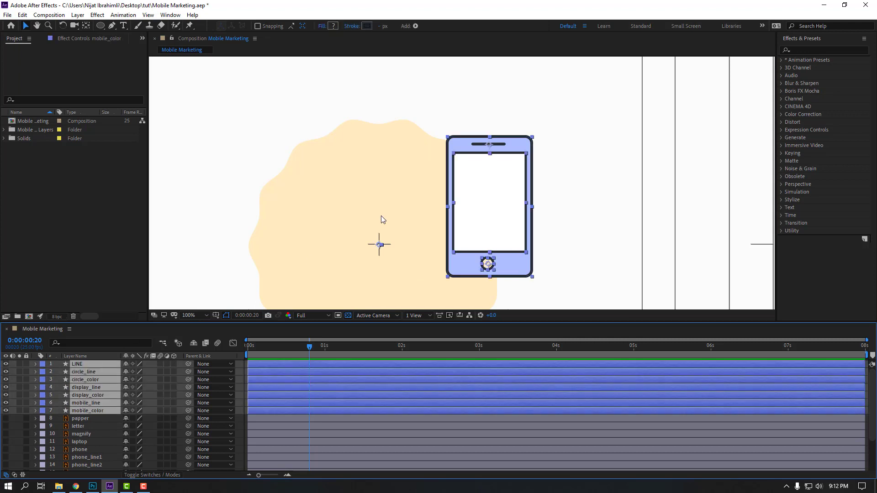
key("comma")
left_click_drag(481, 192, 427, 208)
left_click_drag(312, 280, 314, 266)
scroll(270, 265, "down", 1)
left_click(269, 265)
Make the hidden artwork layers from papper down to messenger visible again
scroll(136, 406, "down", 1)
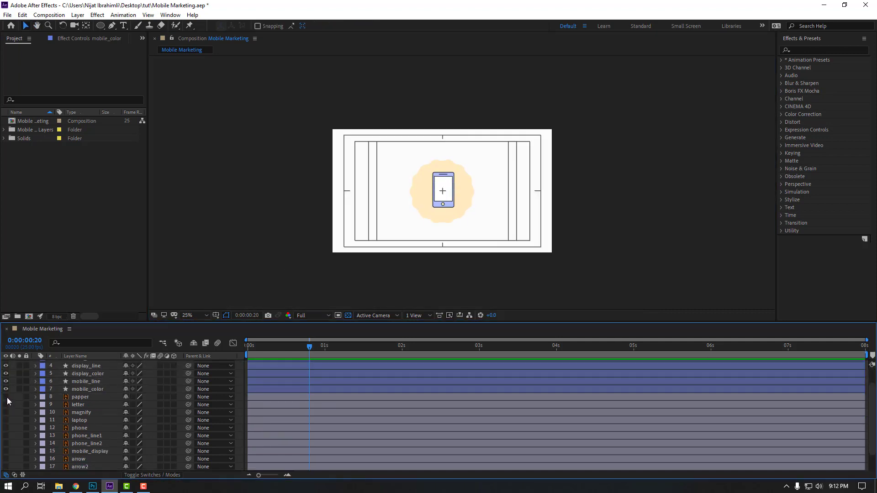
left_click_drag(6, 398, 7, 467)
scroll(21, 445, "down", 1)
scroll(377, 233, "up", 1)
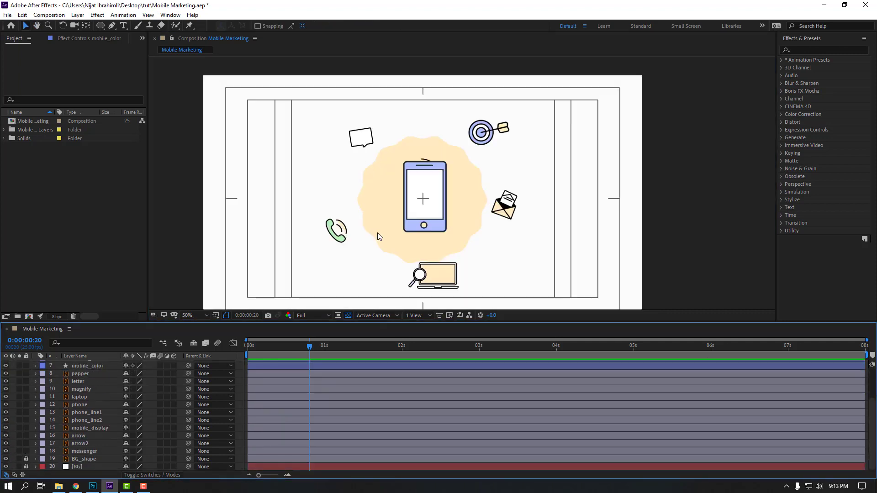
scroll(331, 248, "up", 1)
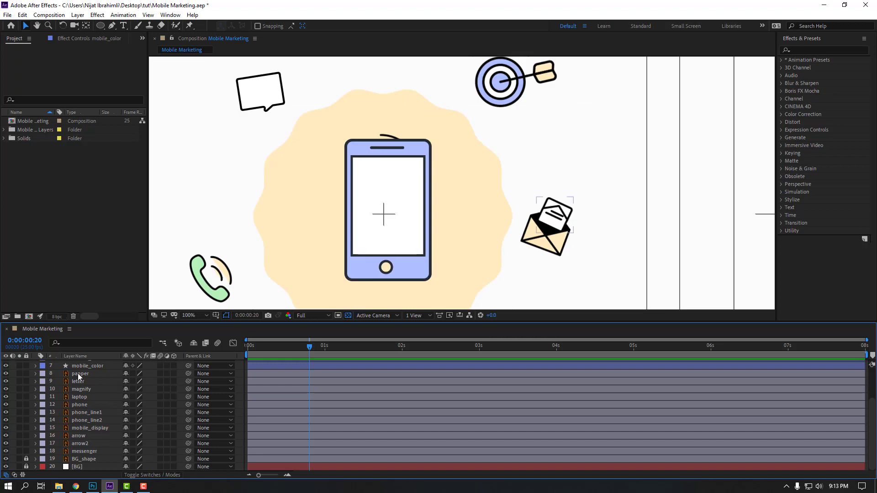
Pre-compose the seven phone shape layers together with the mobile_display layer into a new composition named Mobile
scroll(82, 384, "up", 2)
left_click(87, 411)
left_click(80, 365, "shift")
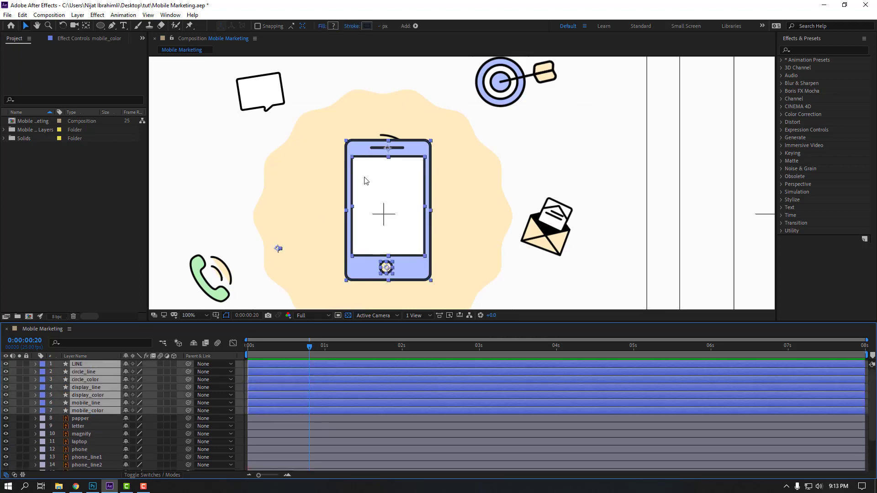
left_click_drag(388, 151, 363, 145)
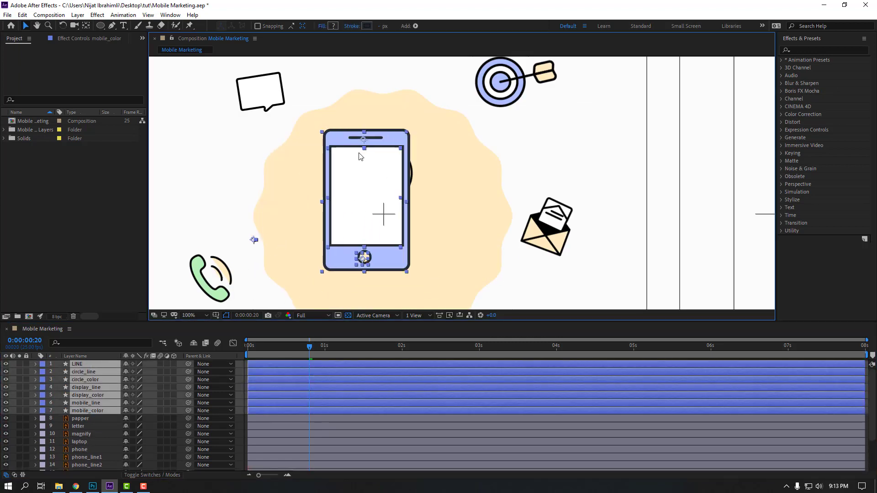
key("ctrl+z")
scroll(110, 398, "down", 2)
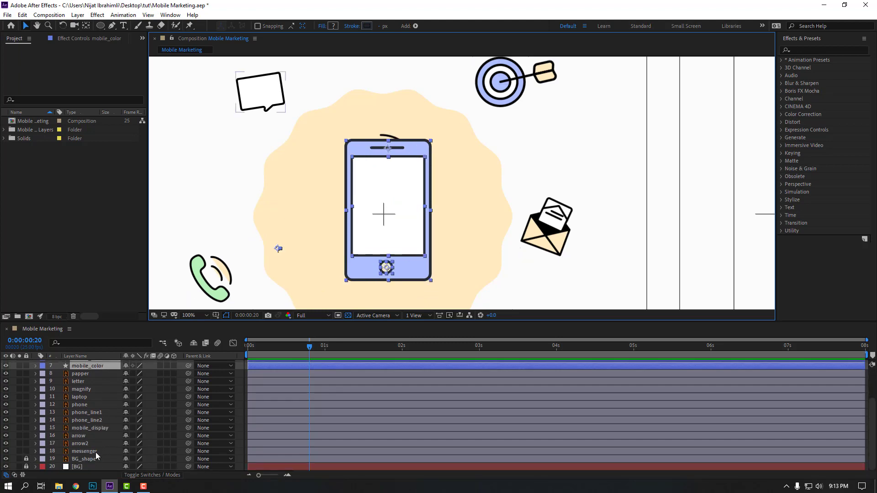
left_click(89, 429, "ctrl")
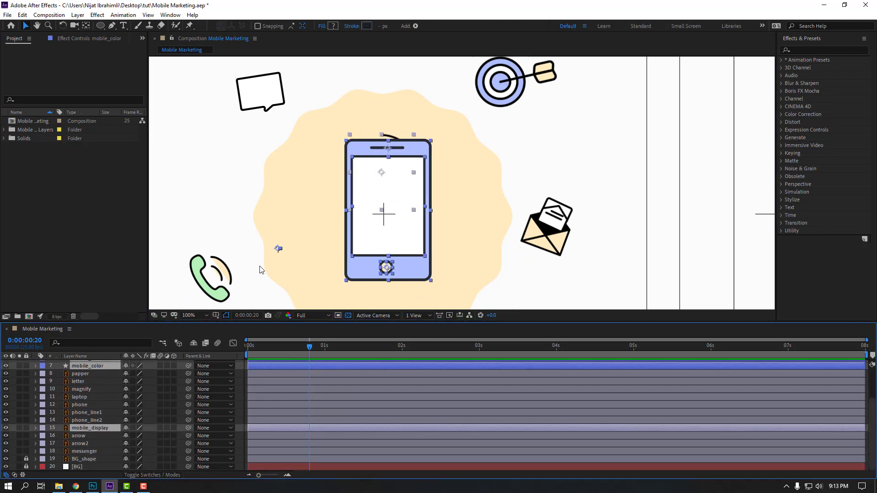
right_click(89, 366)
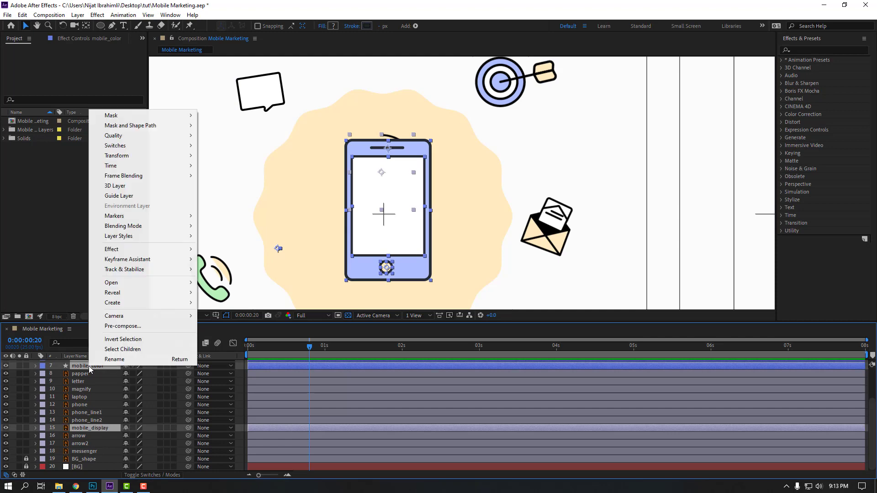
left_click(114, 325)
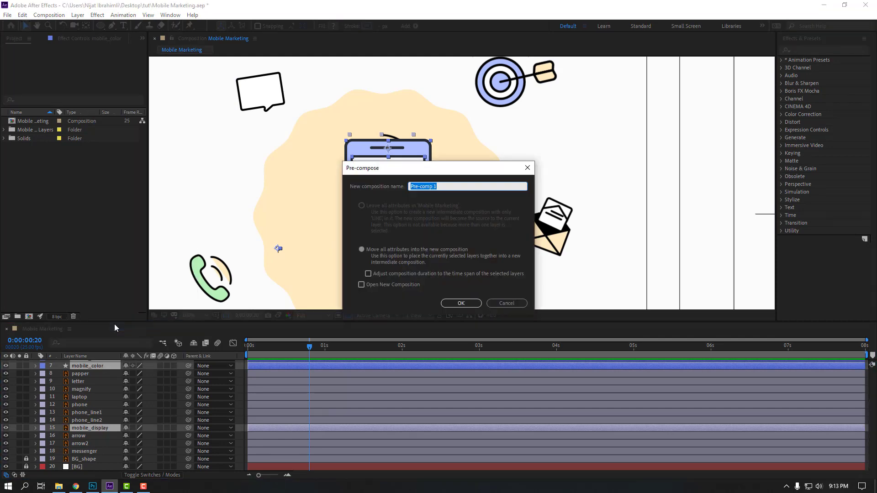
type("Mobile")
key("Return")
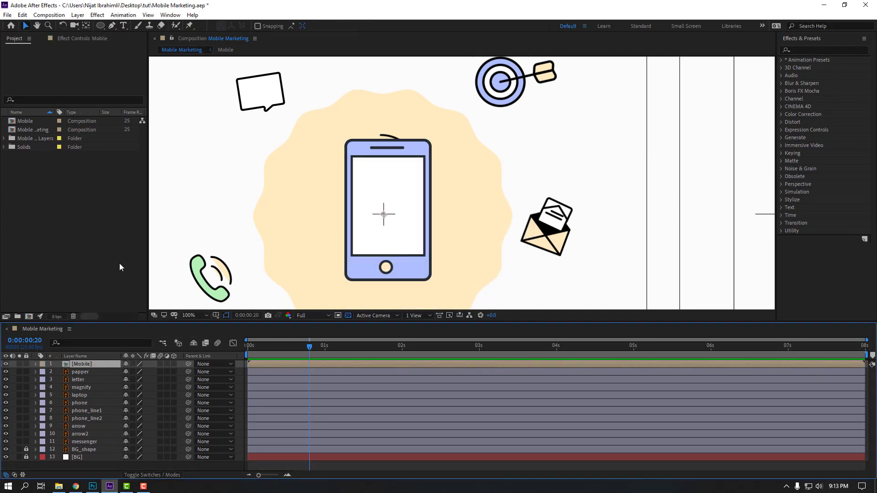
Open the Mobile composition and bring the mobile_display layer to the top of the layer stack
double_click(82, 364)
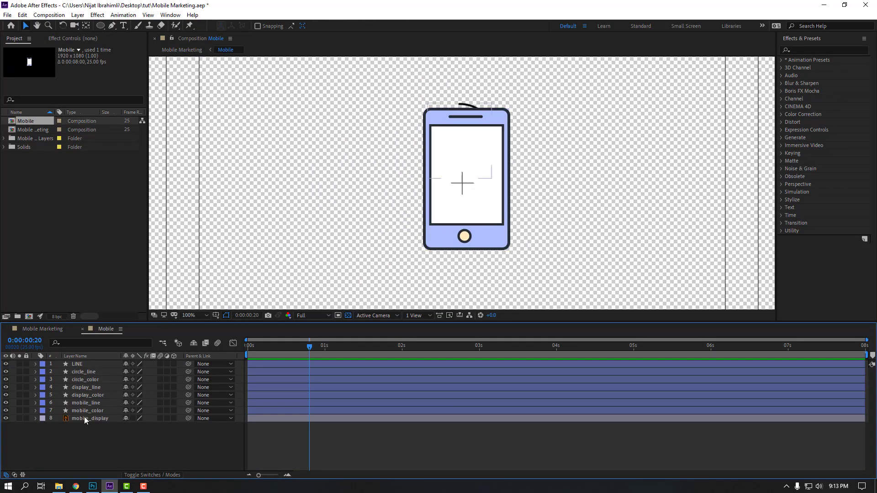
left_click(84, 418)
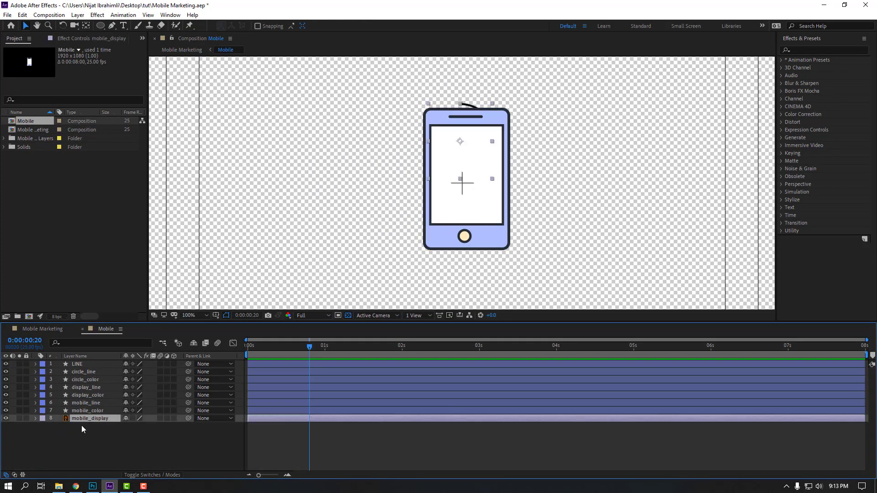
left_click_drag(81, 418, 89, 365)
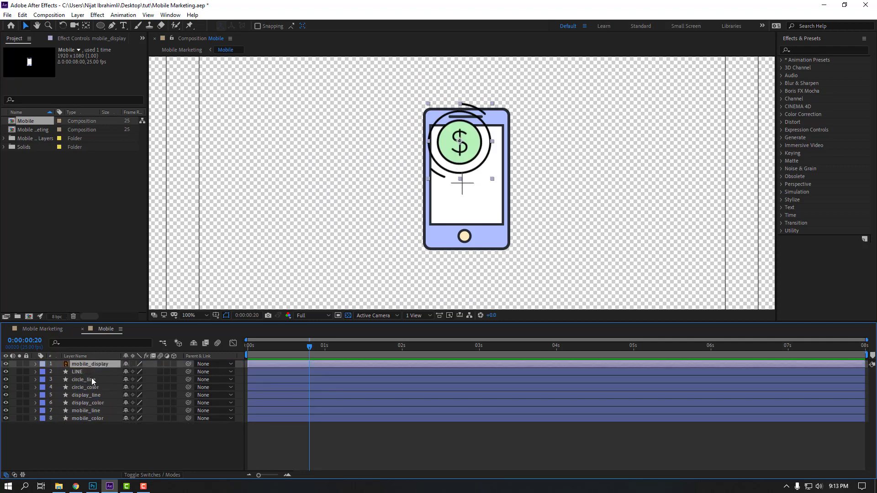
Centre the mobile_display dollar graphic on the phone's white screen and hide its layer
left_click_drag(474, 150, 481, 180)
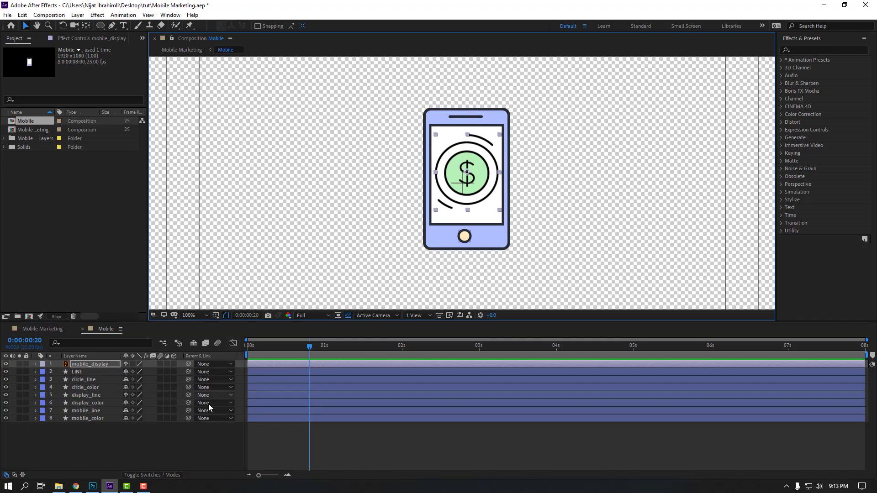
left_click(204, 442)
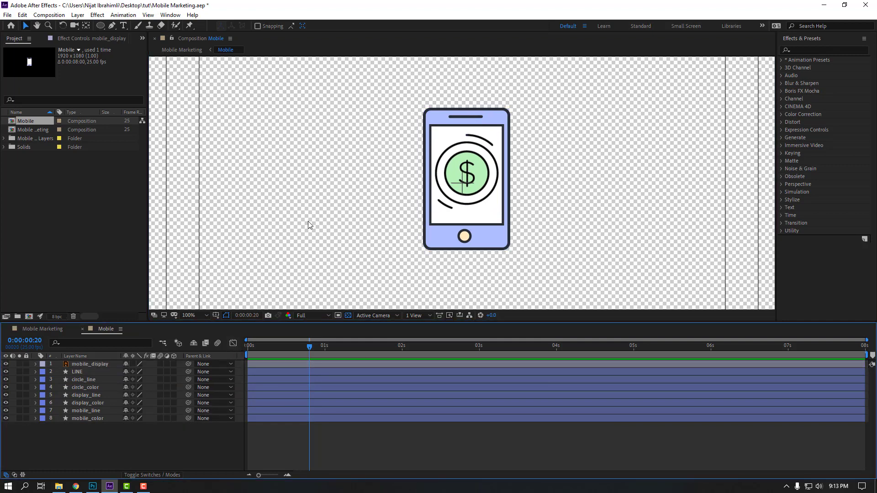
left_click(6, 364)
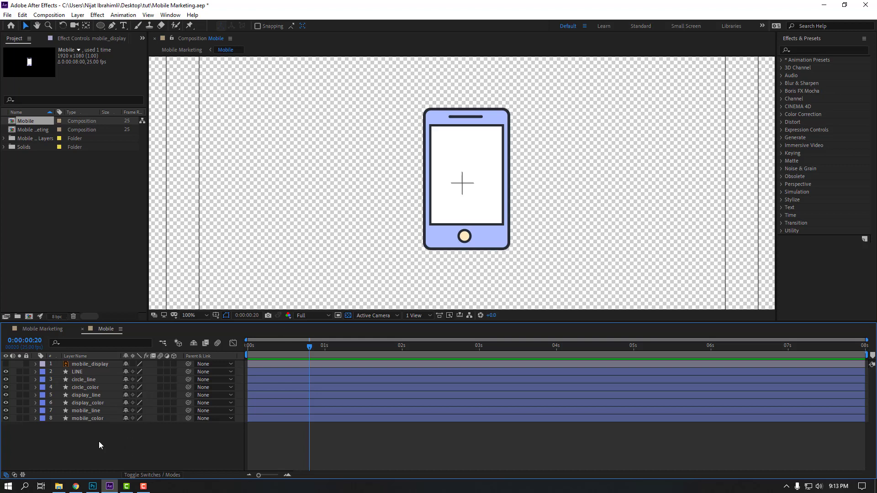
Add Trim Paths to the mobile_line layer and set its Start to 100%
left_click(84, 410)
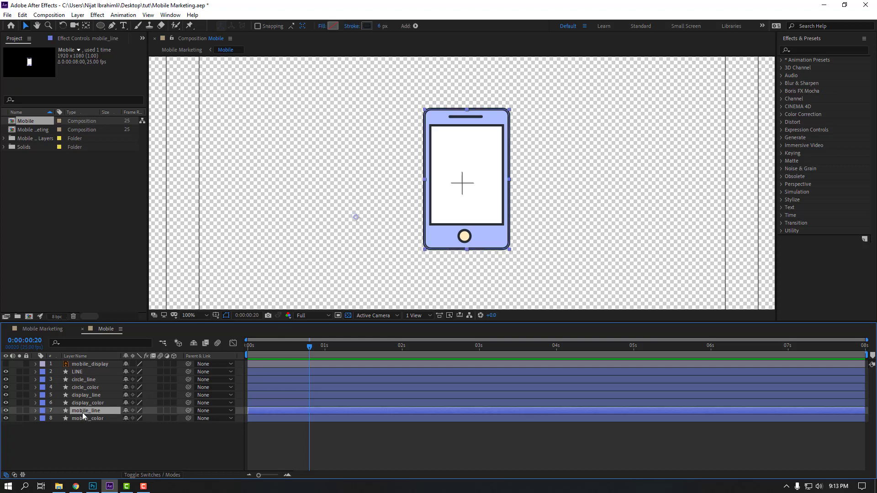
left_click(415, 26)
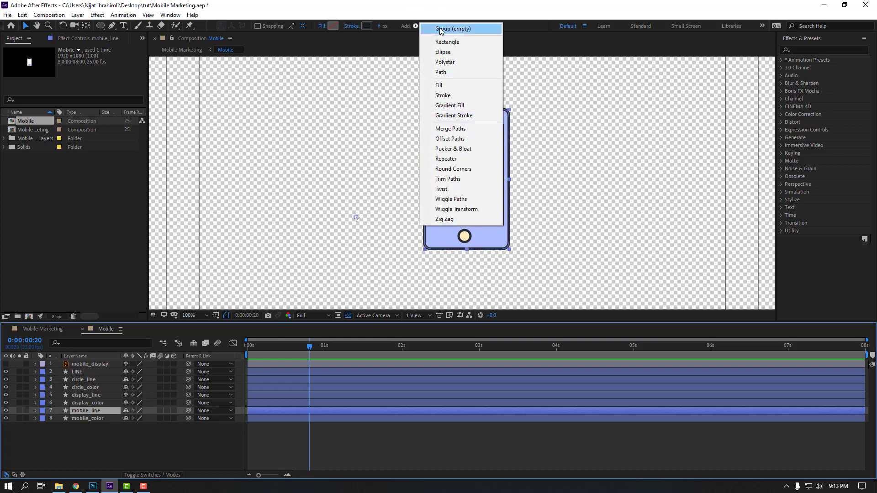
left_click(448, 179)
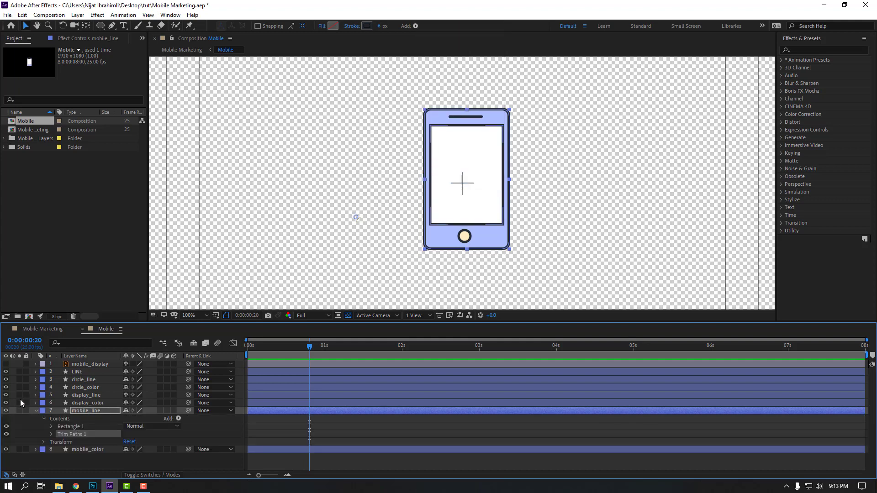
left_click(51, 435)
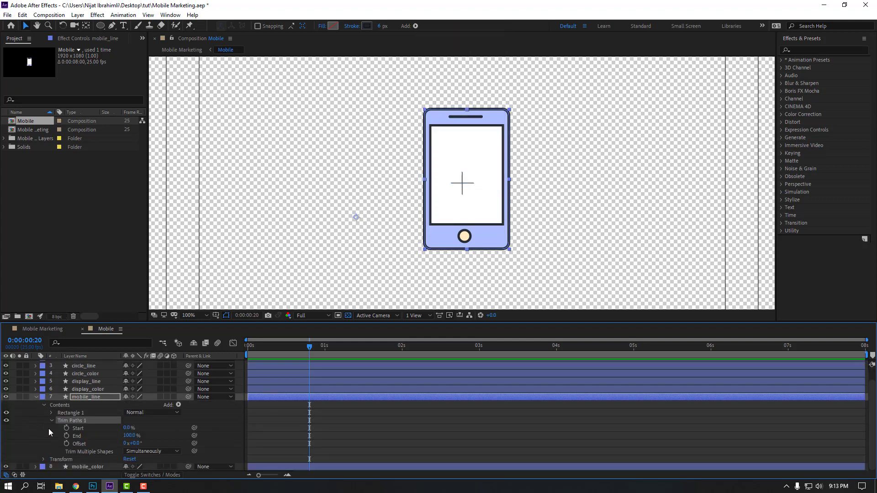
left_click_drag(127, 428, 162, 431)
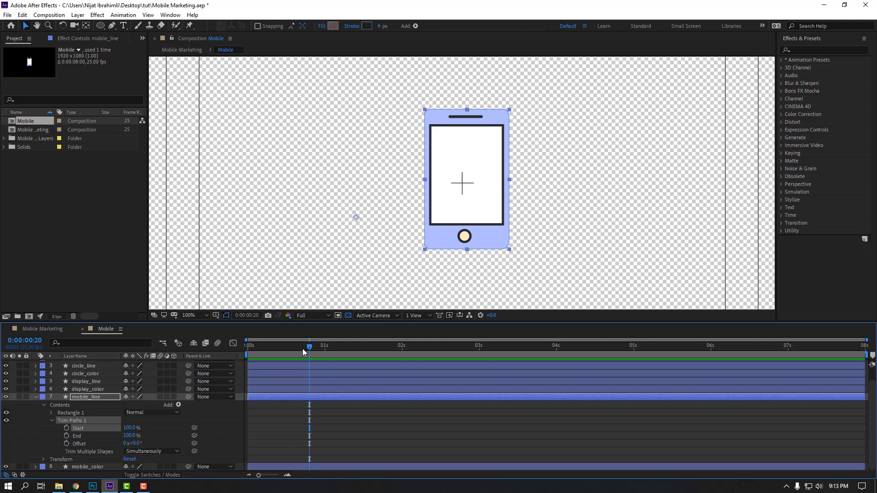
Keyframe the mobile_line Trim Paths Start from 100% at 0 seconds to 0% at 1 second and preview the animation
left_click_drag(302, 351, 325, 349)
left_click(66, 428)
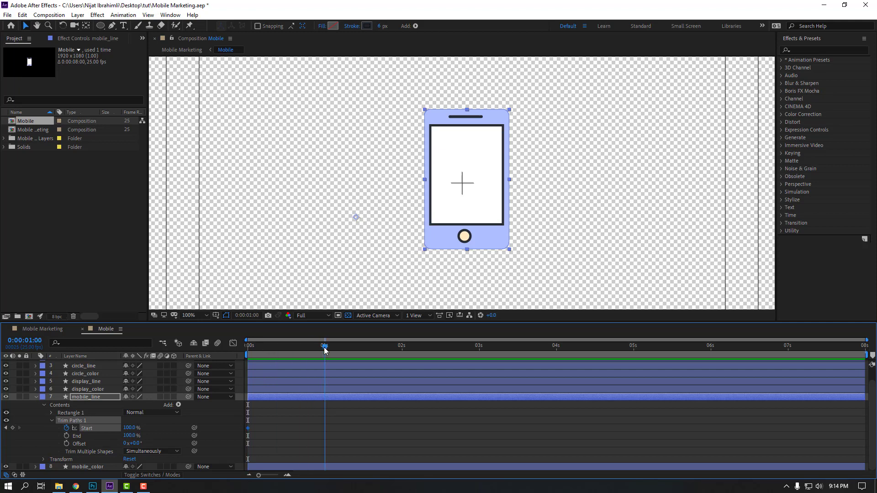
left_click(129, 428)
type("0")
key("Return")
left_click(402, 438)
key("space")
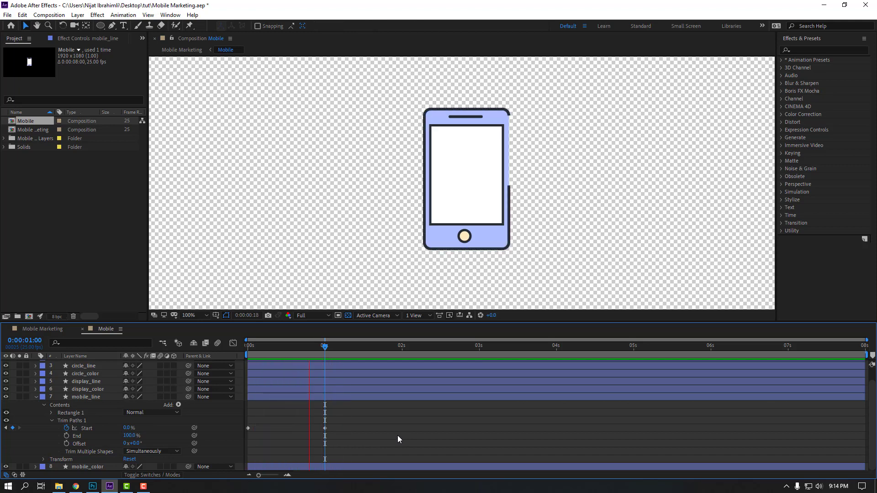
key("space")
Apply Easy Ease to both Trim Paths Start keyframes of the mobile_line layer
left_click_drag(325, 348, 241, 352)
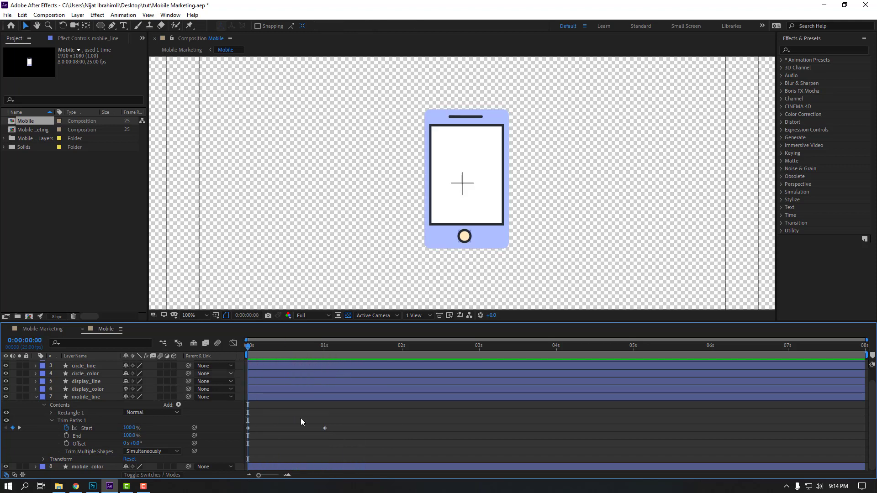
left_click_drag(381, 429, 247, 435)
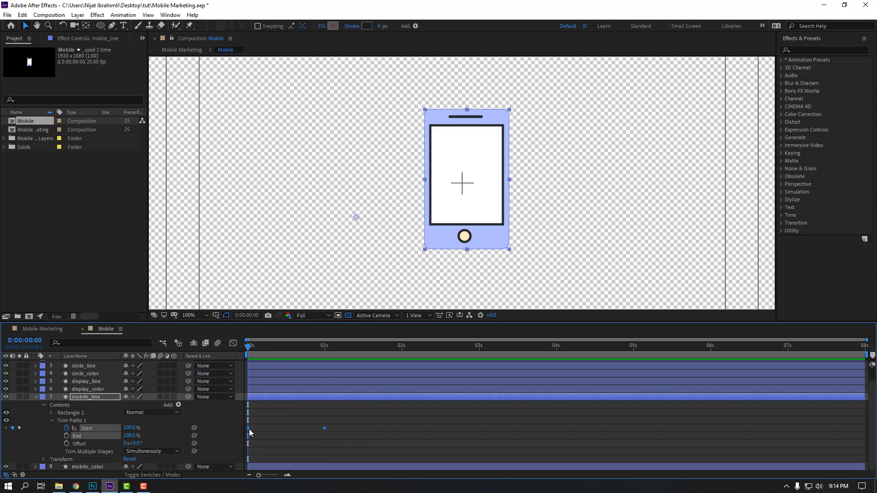
right_click(249, 429)
mouse_move(324, 423)
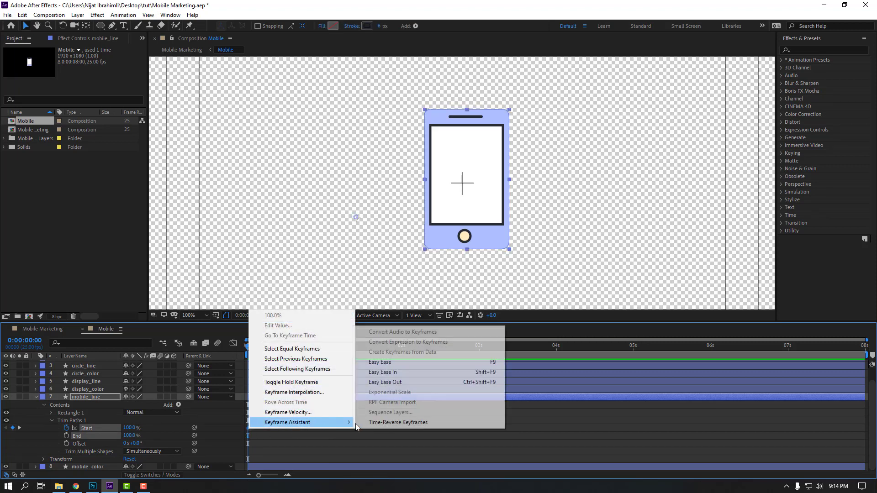
left_click(391, 363)
Reshape the Start speed graph to a steeper peak of about 240%/sec before half a second, preview it, and collapse the mobile_line layer
left_click(233, 343)
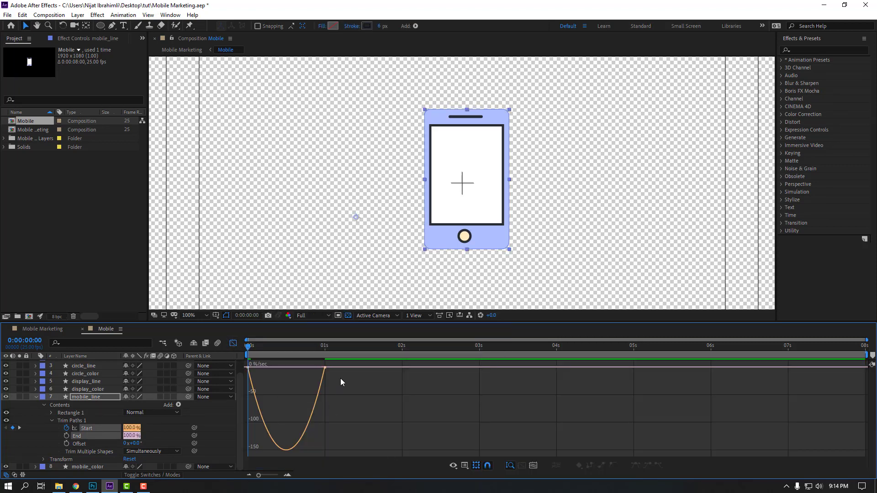
mouse_move(340, 377)
left_mouse_down()
mouse_move(314, 362)
mouse_move(268, 370)
left_mouse_up()
key("space")
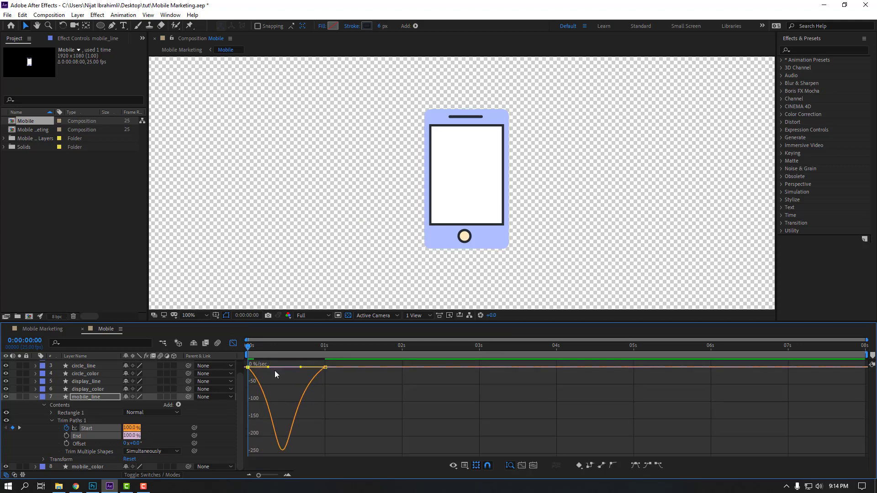
key("space")
scroll(312, 295, "down", 1)
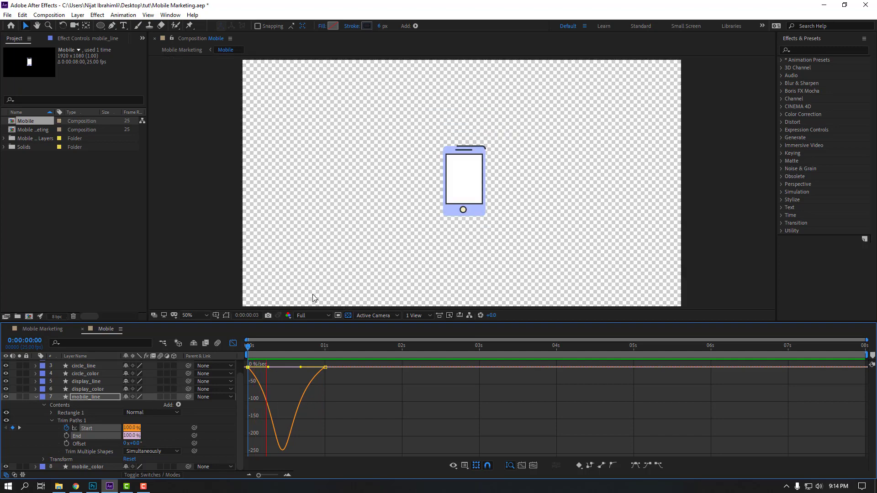
scroll(313, 295, "up", 1)
key("space")
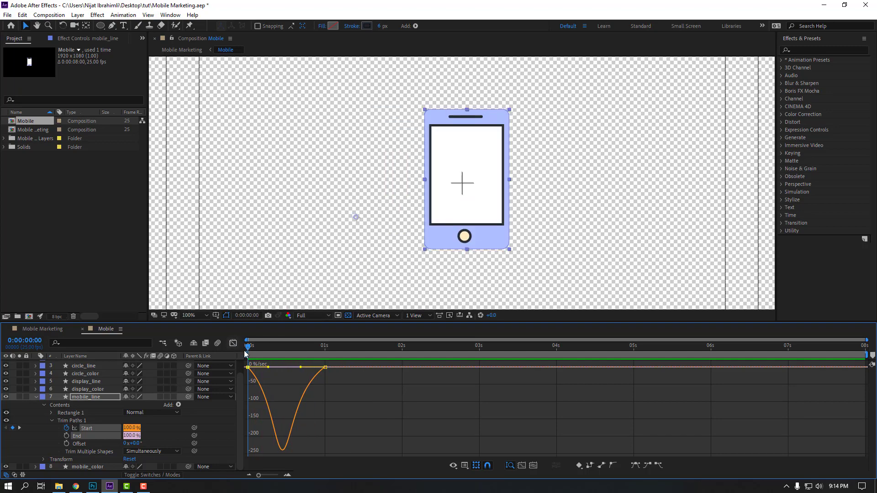
key("shift+F3")
left_click(36, 398)
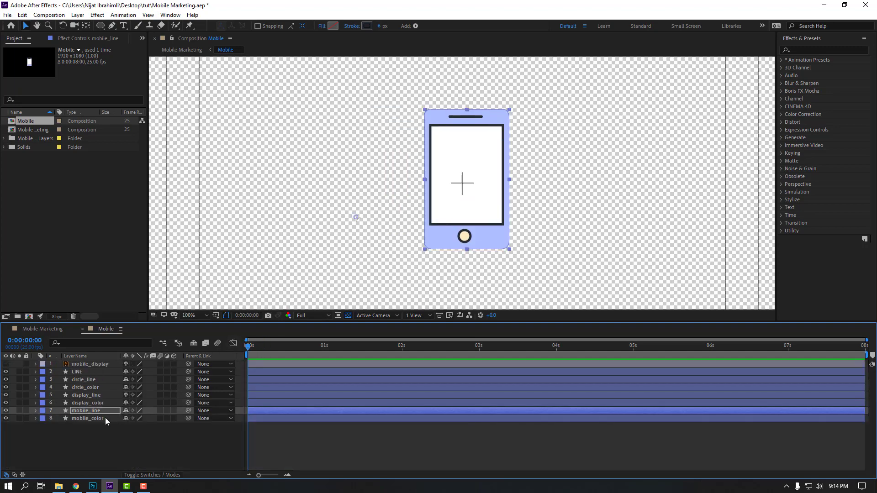
Reveal the mobile_line Start keyframes, shift both about 1.1 seconds later, and view the partly drawn outline at 0:00:01:14
left_click(89, 411)
key("u")
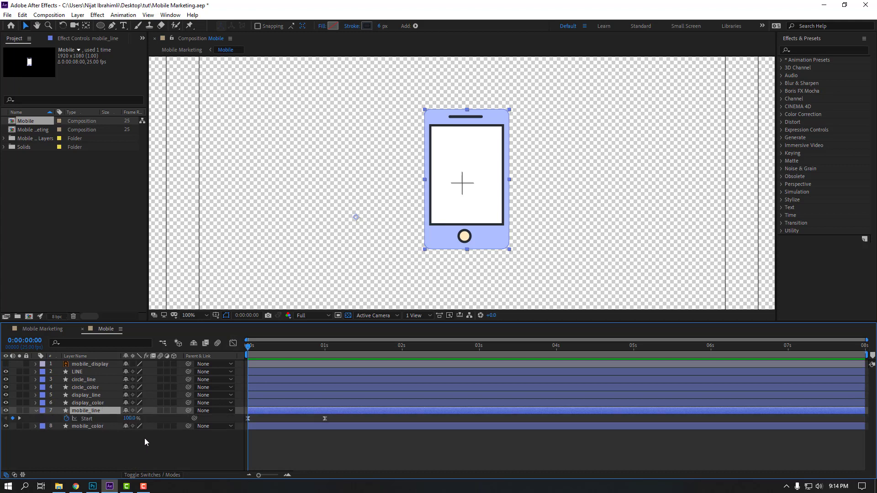
left_click_drag(354, 417, 335, 422)
left_click(174, 451)
mouse_move(308, 346)
left_mouse_down()
mouse_move(380, 345)
mouse_move(369, 348)
left_mouse_up()
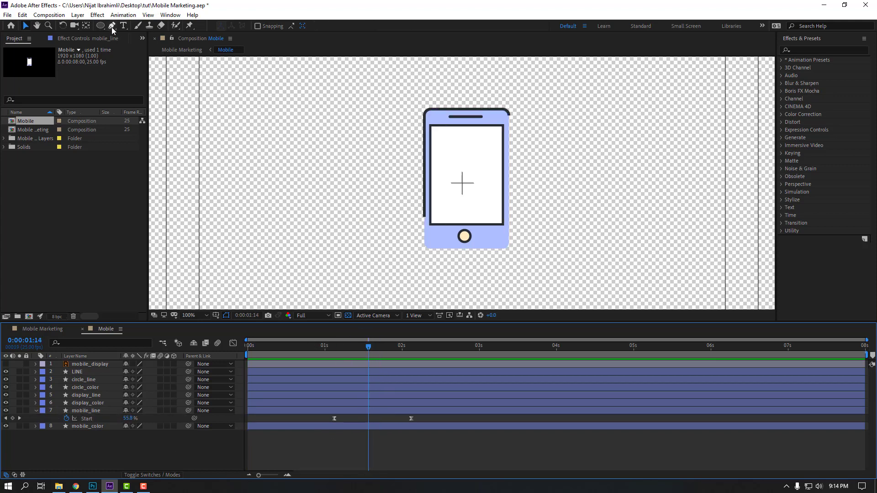
Draw a straight horizontal Pen tool line from the outline's end near the phone's upper-right corner past the composition's right edge
key("h")
mouse_move(607, 148)
left_mouse_down()
mouse_move(566, 139)
mouse_move(391, 163)
left_mouse_up()
key("g")
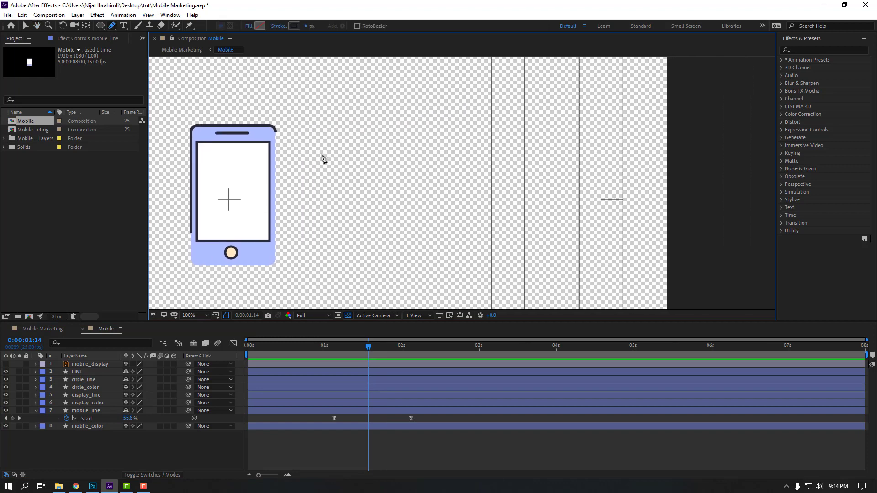
left_click(275, 132)
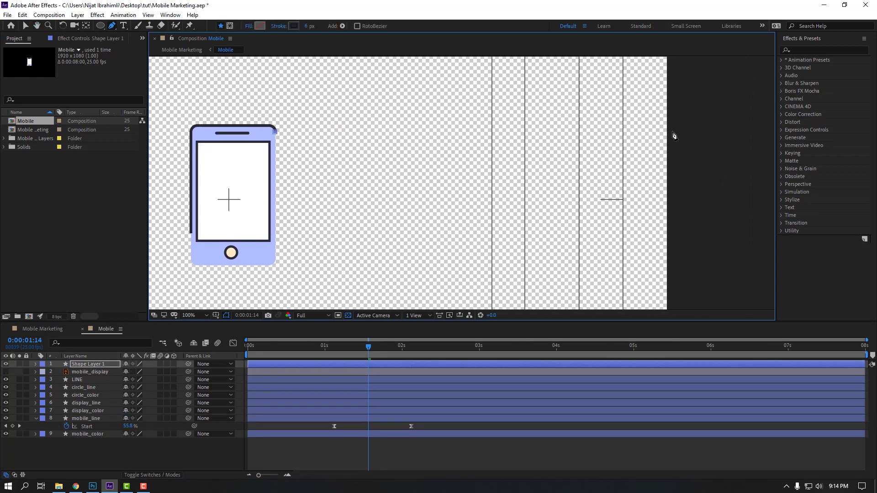
left_click(671, 132)
left_click(26, 26)
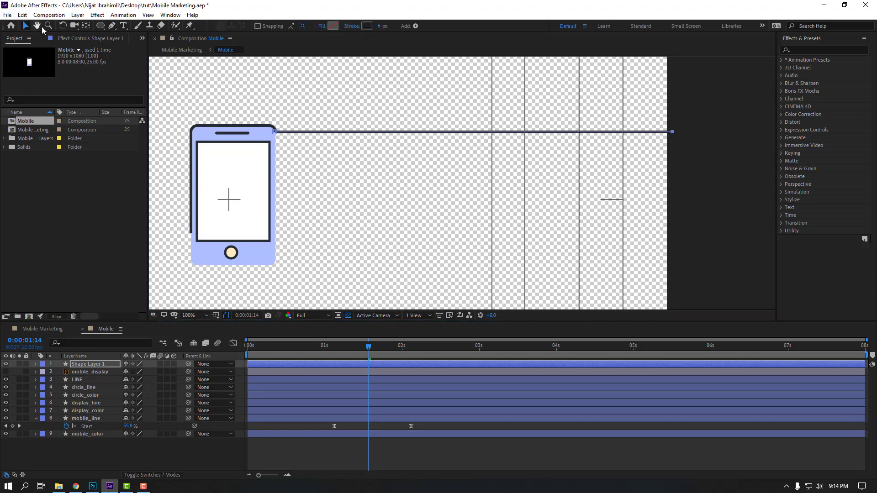
left_click(291, 451)
scroll(327, 297, "down", 2)
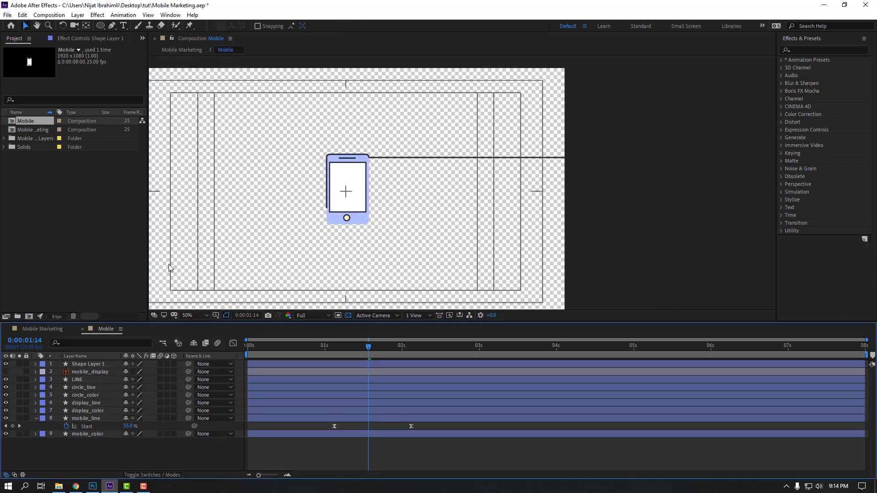
scroll(327, 297, "up", 2)
left_click_drag(262, 264, 304, 252)
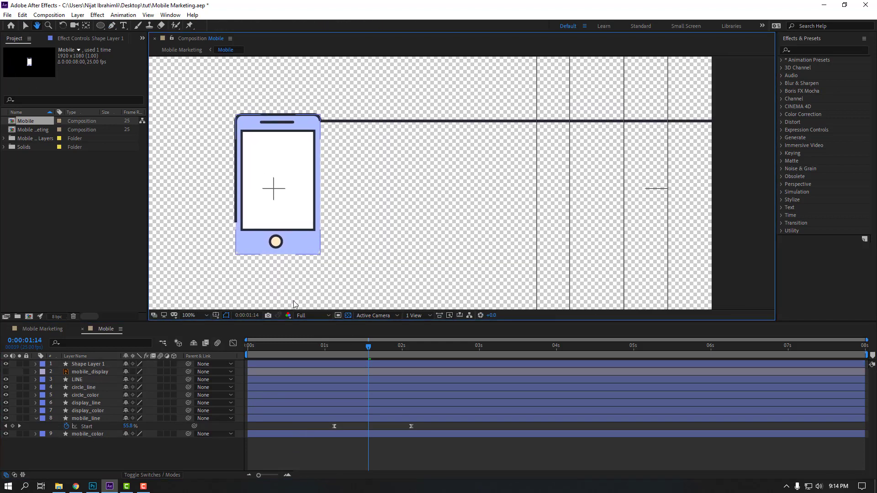
Rename the new line layer start_line, add Trim Paths to it, and expand its trim properties
left_click(83, 365)
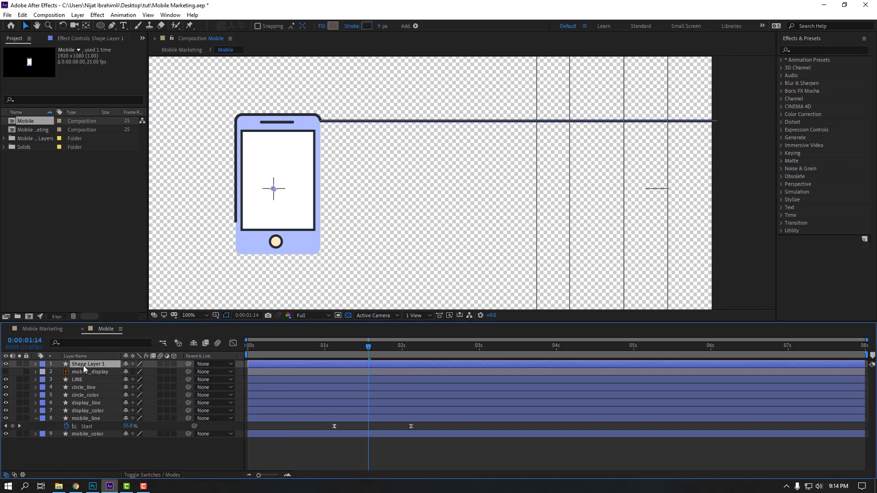
key("Return")
type("start_line")
key("Return")
left_click(416, 26)
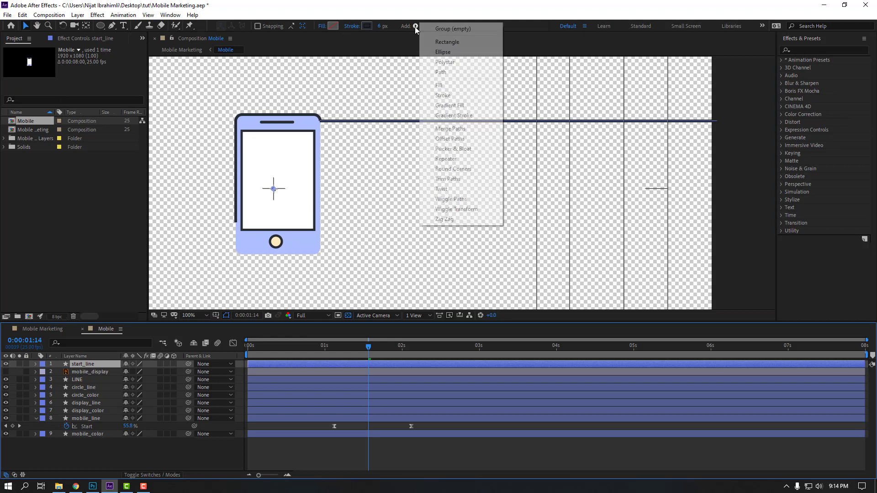
left_click(448, 179)
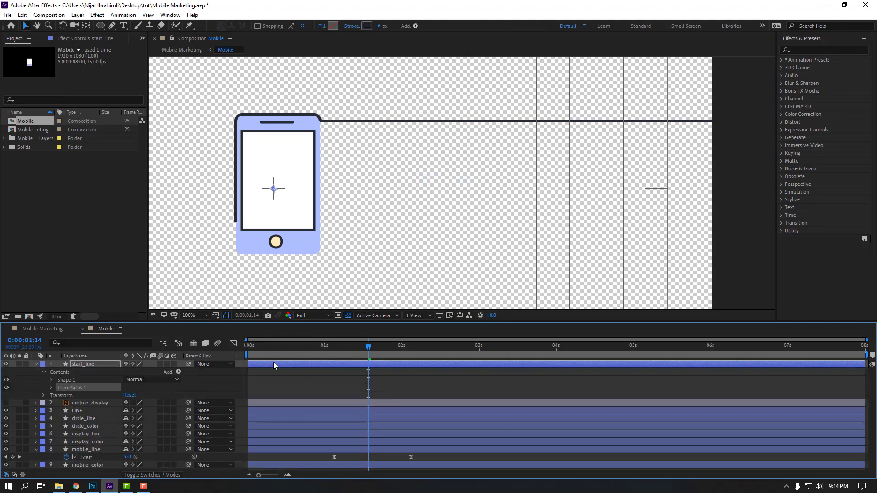
left_click(51, 388)
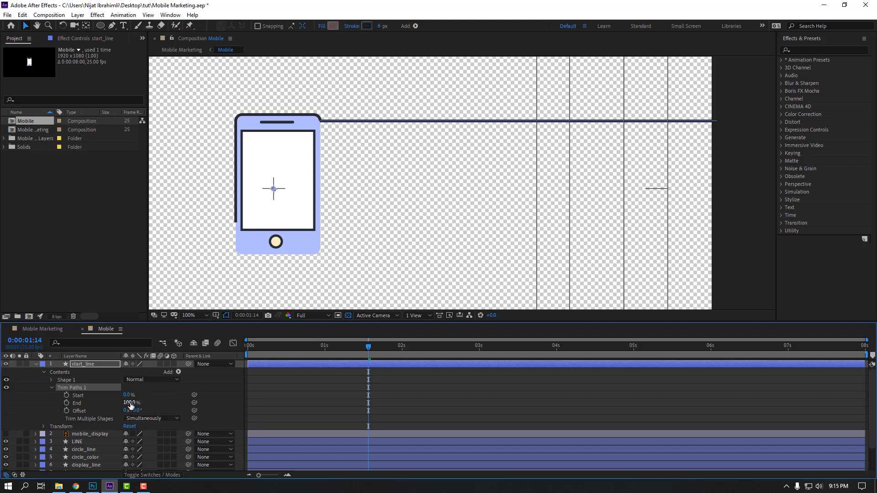
Keyframe the start_line Trim Paths Start from 100% at 0 seconds to 0% at about 16 frames
left_click_drag(128, 395, 235, 394)
left_click_drag(371, 350, 273, 349)
left_click(66, 395)
type("0")
key("Return")
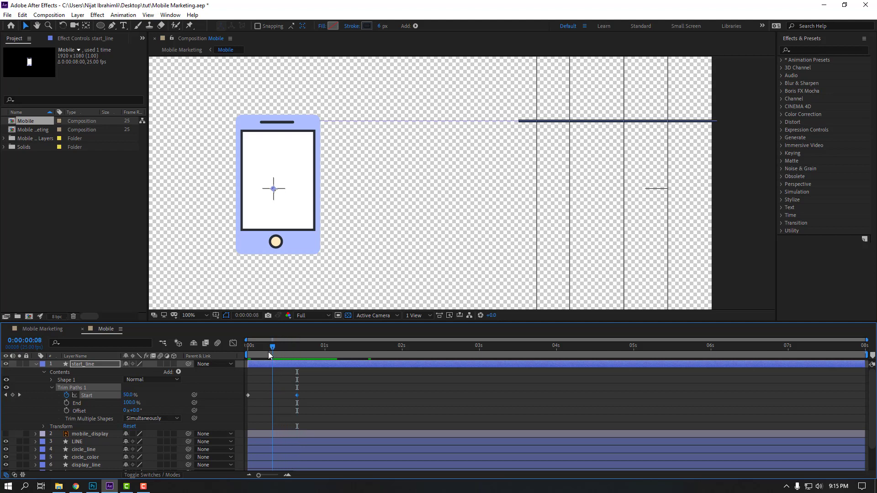
Keyframe the start_line Trim Paths End from 100% at 8 frames to 0% at 21 frames and preview the animation
left_click(67, 403)
left_click_drag(273, 347, 314, 347)
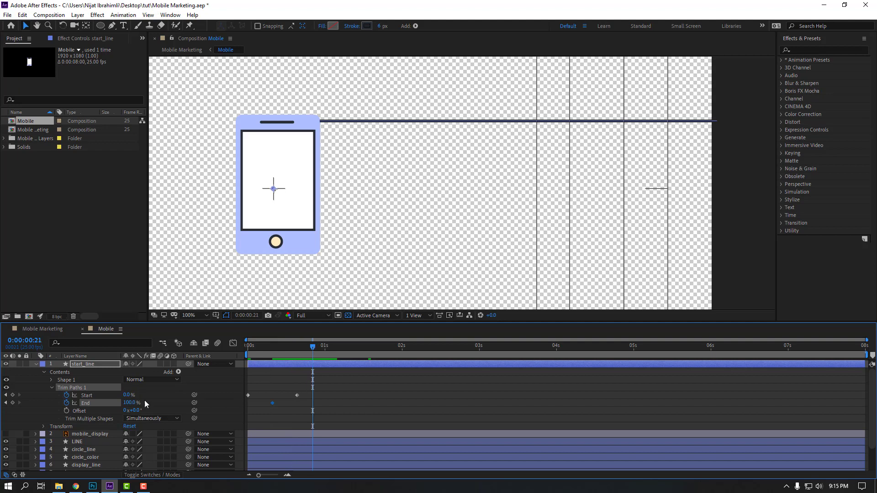
left_click(130, 404)
type("0")
key("Return")
left_click(406, 413)
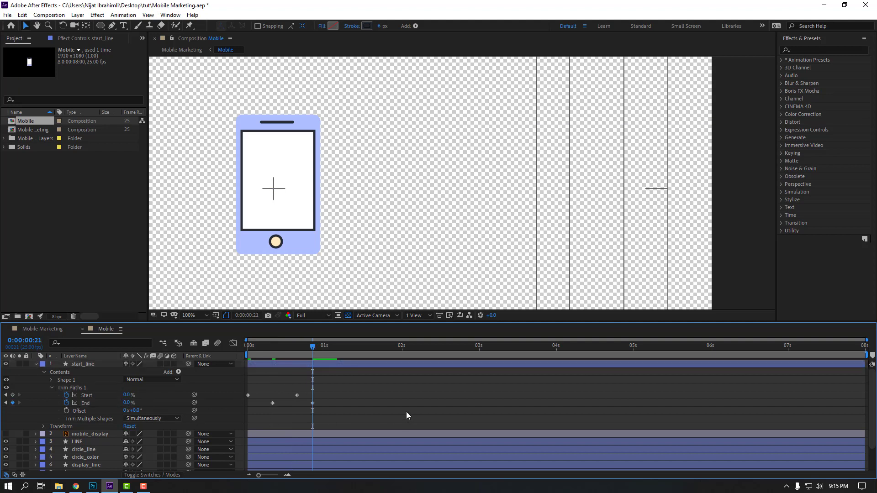
key("space")
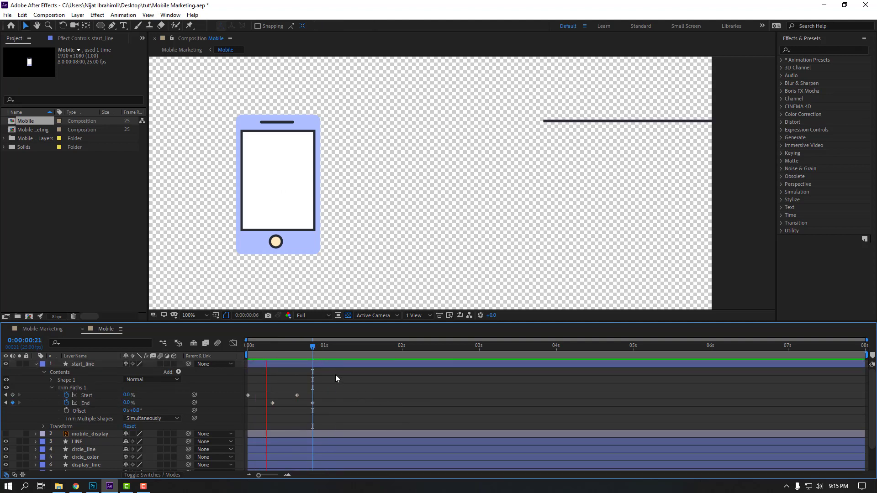
key("space")
Apply Easy Ease to all Start and End keyframes of start_line and preview the motion
left_click_drag(356, 406, 244, 391)
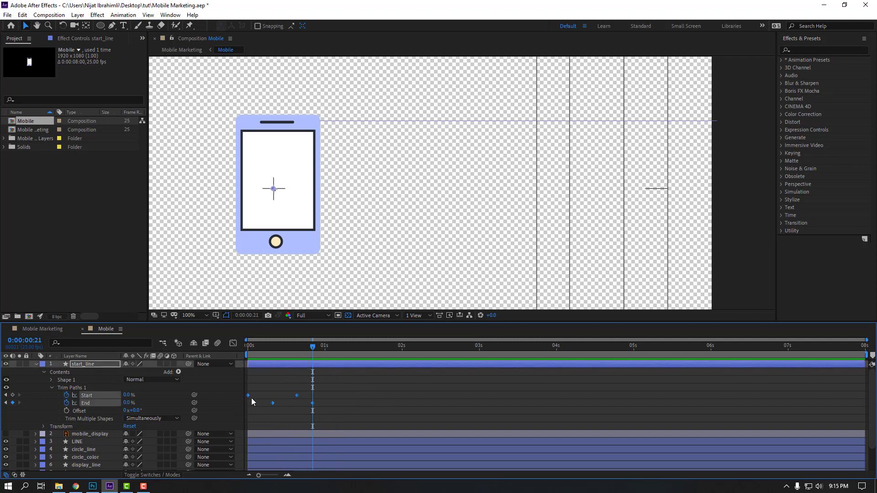
right_click(248, 396)
mouse_move(342, 389)
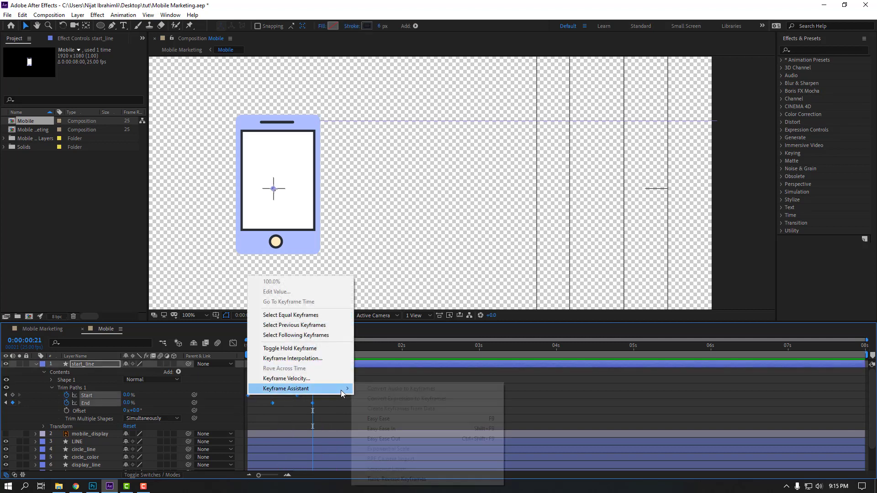
left_click(388, 419)
key("space")
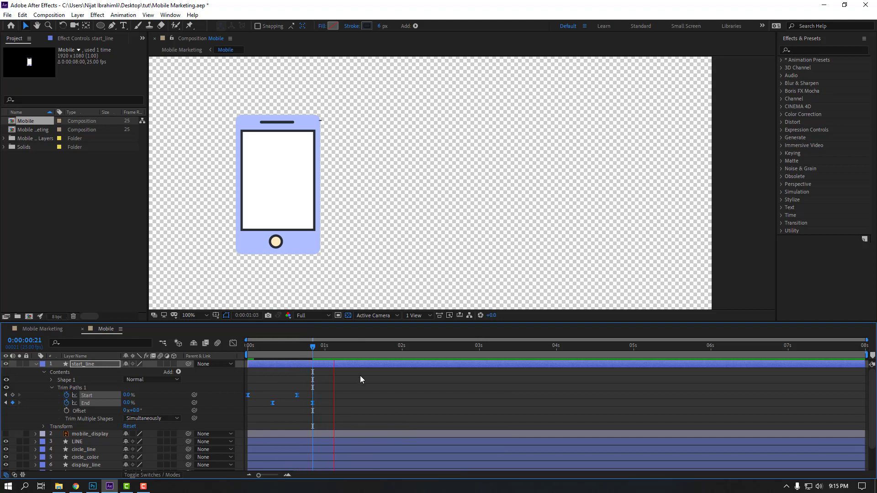
key("space")
Retime the start_line keyframes so Start finishes at about 13 frames and End runs from about 5 to 16 frames
left_click(276, 405)
left_click_drag(273, 404, 311, 398)
key("space")
left_click_drag(291, 349, 272, 352)
left_click_drag(342, 388, 267, 402)
key("space")
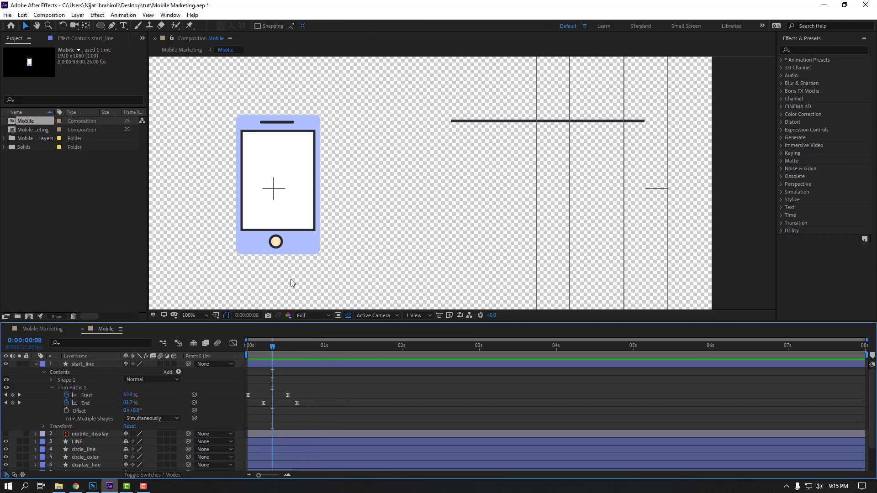
Move the last End keyframe of start_line to about 20 frames and preview the longer line
scroll(267, 275, "down", 2)
mouse_move(276, 349)
left_mouse_down()
mouse_move(360, 352)
mouse_move(247, 352)
mouse_move(281, 350)
left_mouse_up()
key("space")
key("space")
scroll(381, 252, "up", 1)
left_click_drag(297, 402, 311, 404)
left_click(368, 404)
key("space")
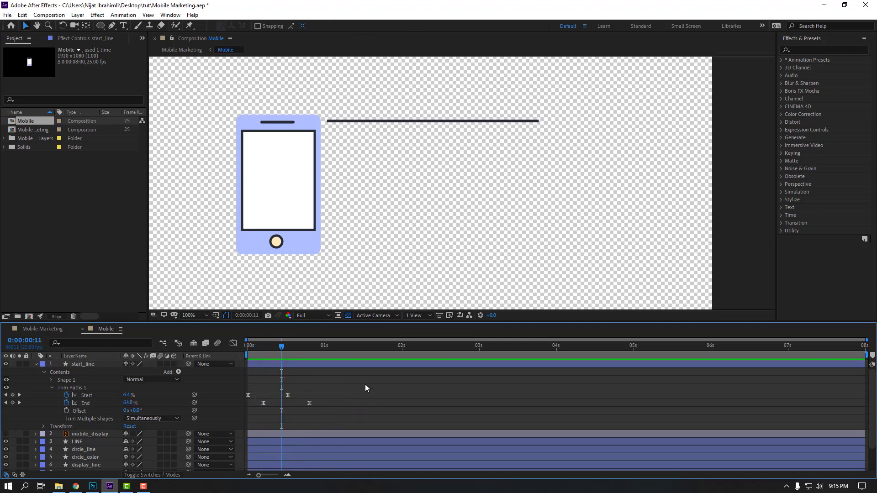
Reshape the start_line Start and End speed graphs to steeper peaks of about -550 and -420%/sec, and preview them
left_click_drag(359, 384, 231, 407)
left_click(233, 344)
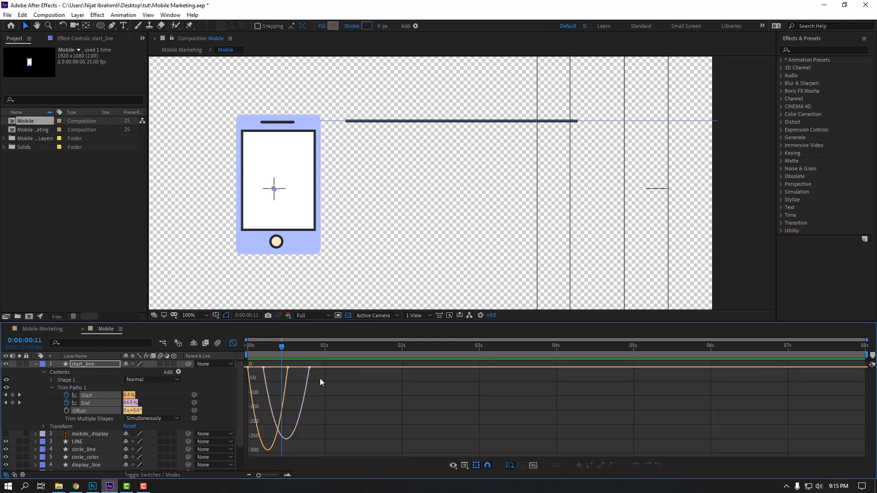
mouse_move(285, 368)
left_mouse_down()
mouse_move(283, 375)
mouse_move(243, 374)
mouse_move(278, 371)
left_mouse_up()
key("space")
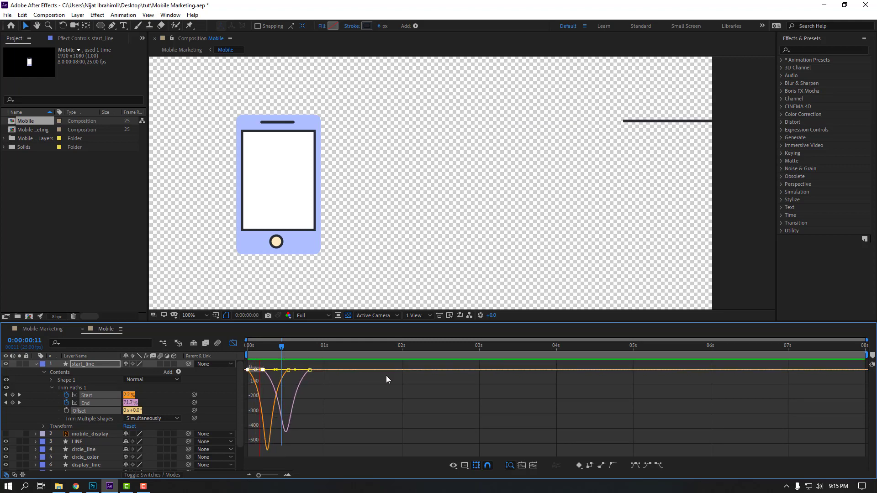
key("space")
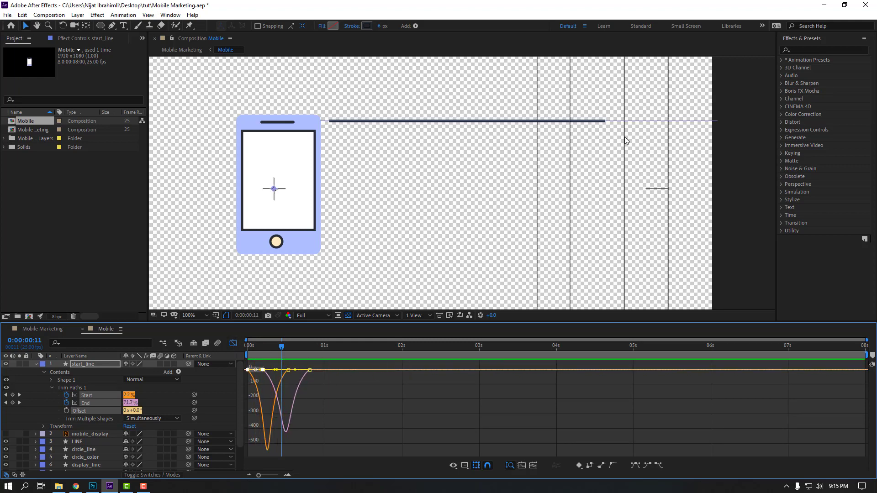
Set the Line Cap of the start_line stroke to Round Cap
scroll(625, 138, "up", 2)
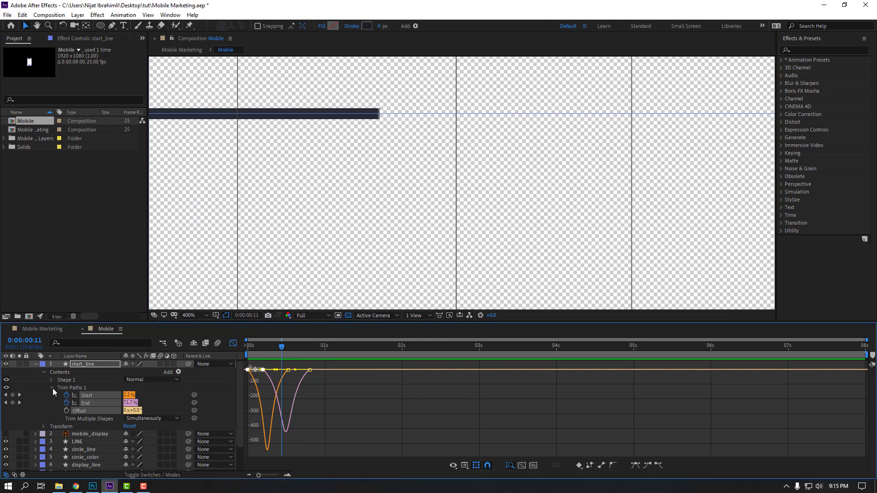
left_click(52, 387)
left_click(51, 380)
left_click(59, 395)
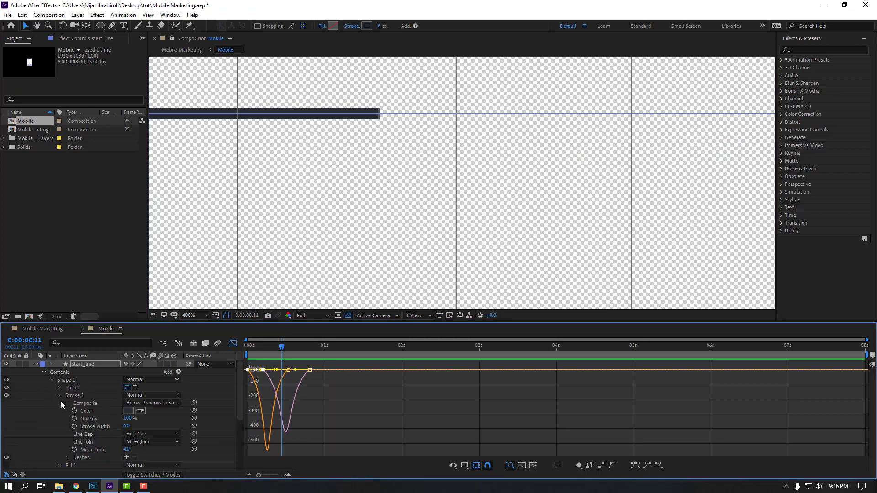
left_click(150, 431)
left_click(150, 435)
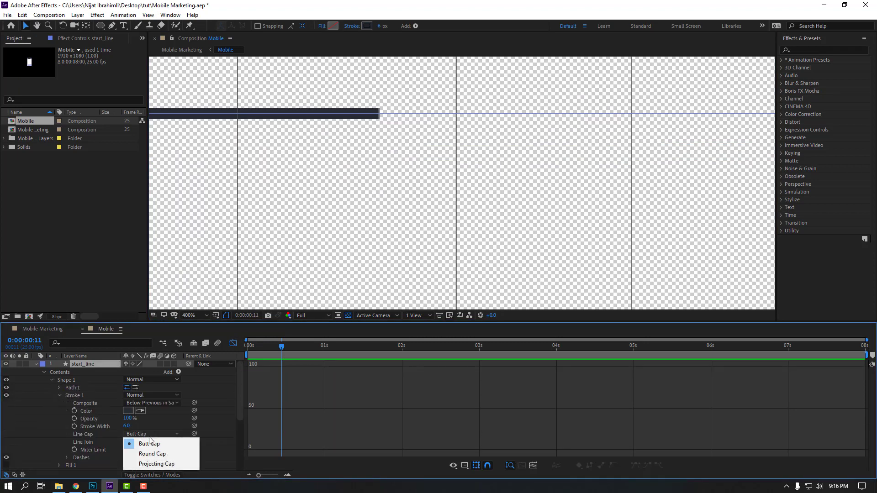
left_click(146, 455)
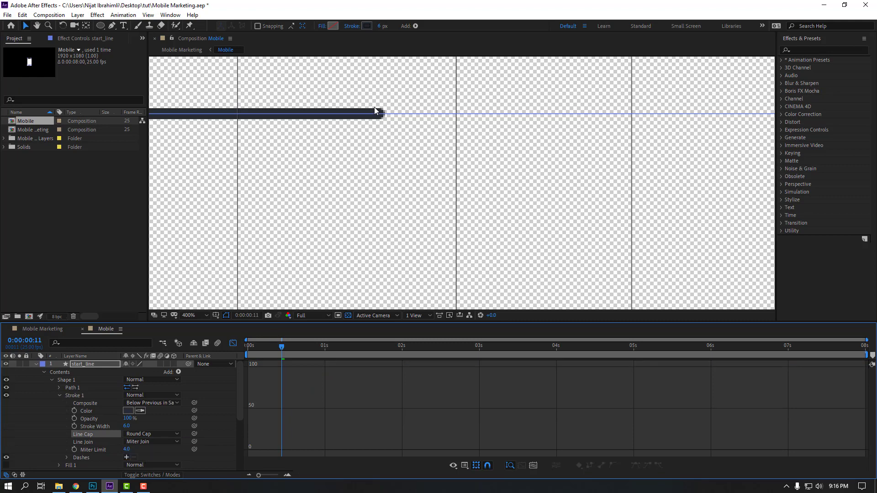
Collapse start_line, close the graph editor, and preview the animation with the composition view set to Fit up to 100%
left_click(36, 364)
left_click(232, 343)
key("comma")
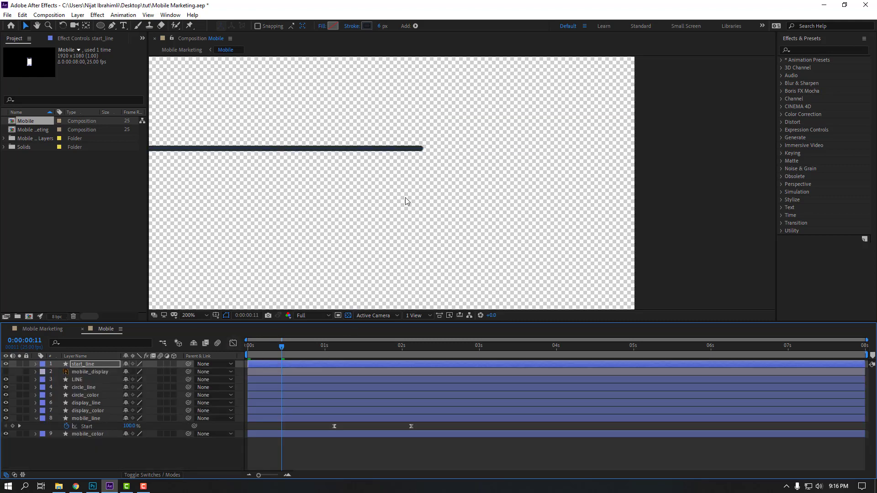
key("space")
scroll(404, 197, "down", 1)
left_click(192, 311)
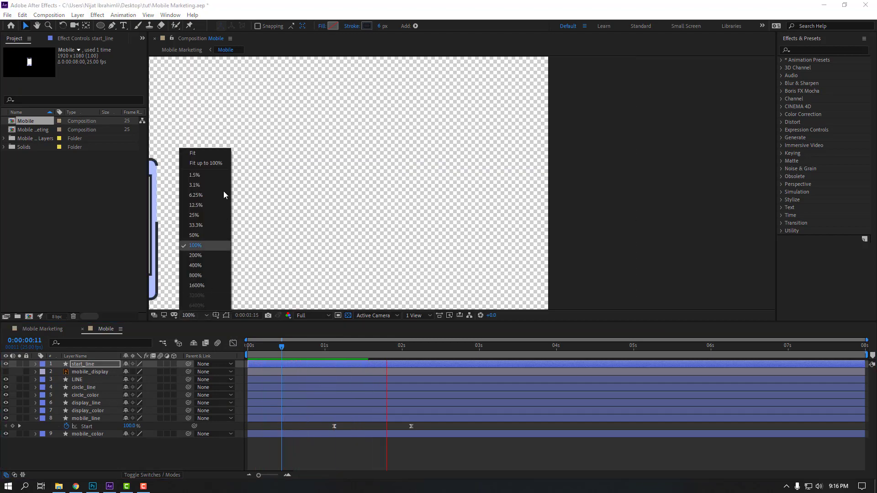
left_click(224, 164)
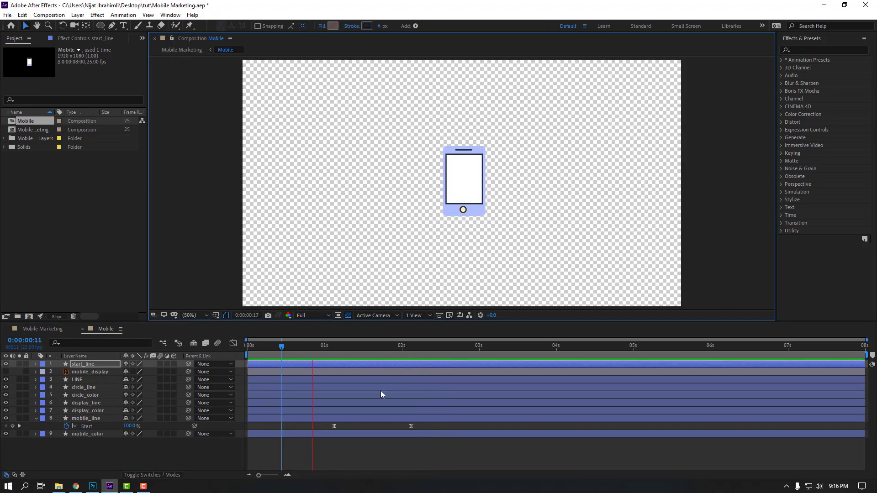
key("space")
Move both mobile_line Start keyframes earlier so the first falls at 12 frames, and preview the handover from start_line to the outline
mouse_move(277, 346)
left_mouse_down()
mouse_move(297, 347)
mouse_move(265, 349)
mouse_move(285, 351)
left_mouse_up()
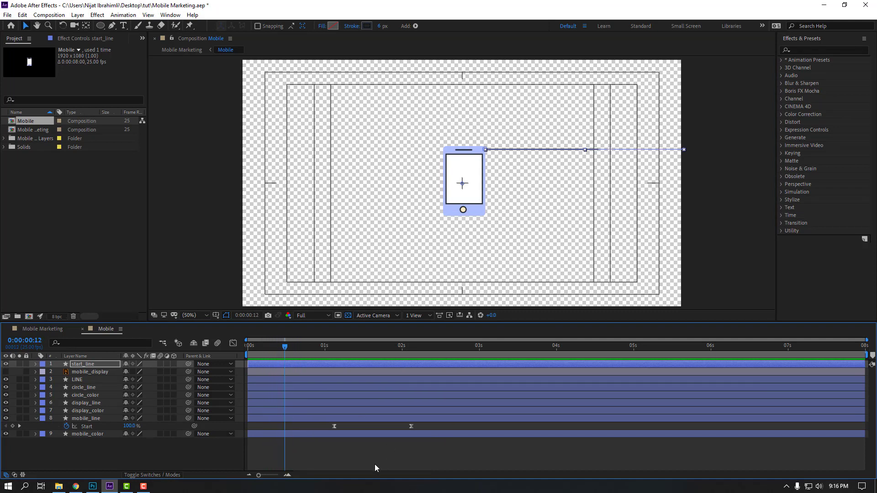
left_click(375, 463)
left_click_drag(421, 428, 359, 432)
left_click(274, 453)
key("space")
key("space")
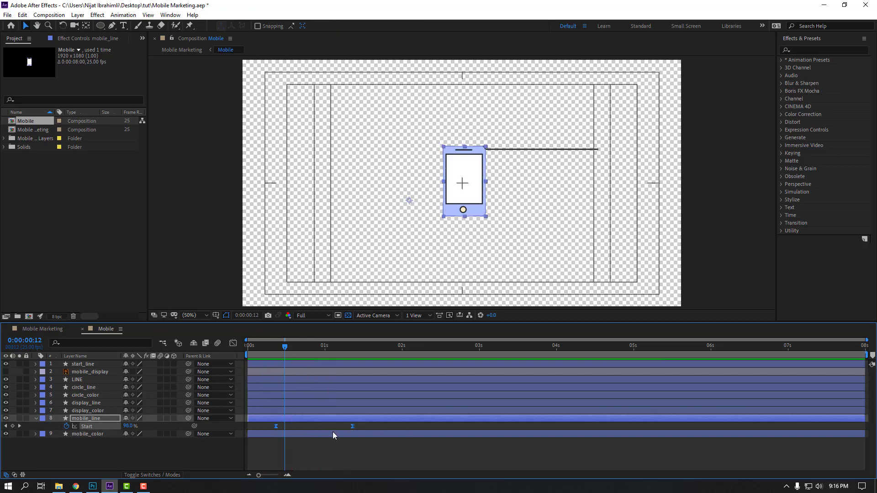
left_click_drag(275, 426, 285, 427)
key("space")
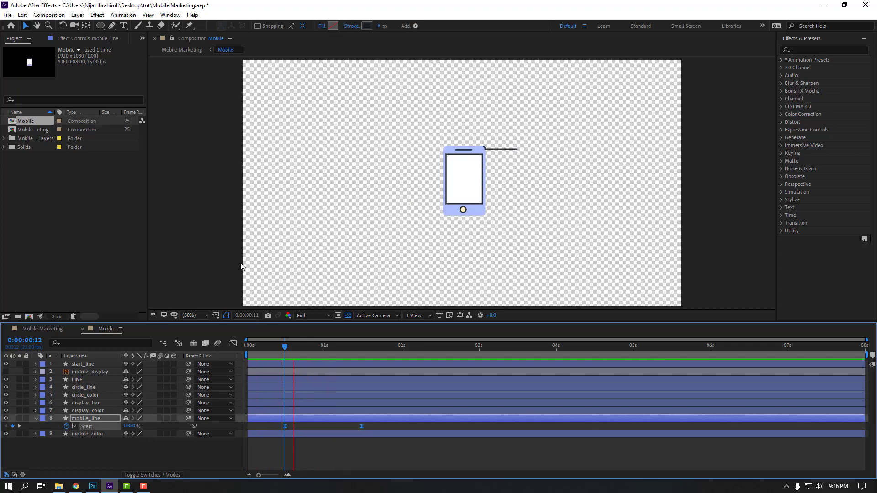
key("space")
key("space")
scroll(338, 213, "down", 2)
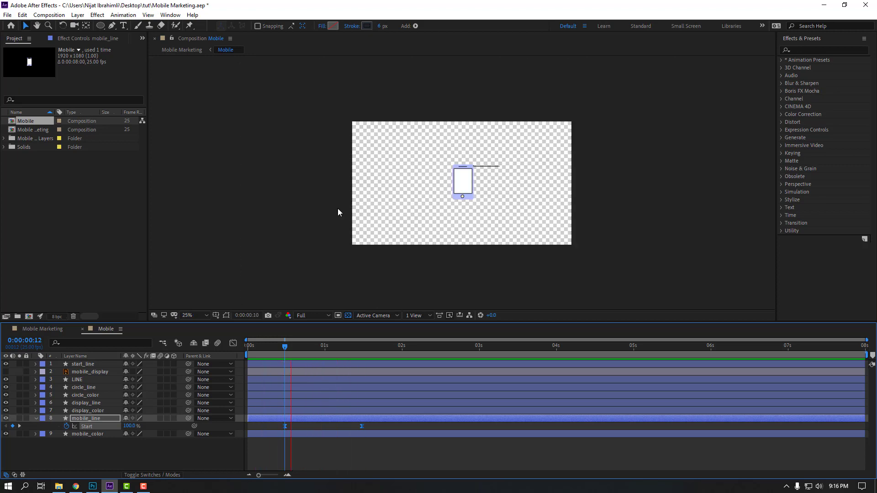
scroll(370, 283, "up", 2)
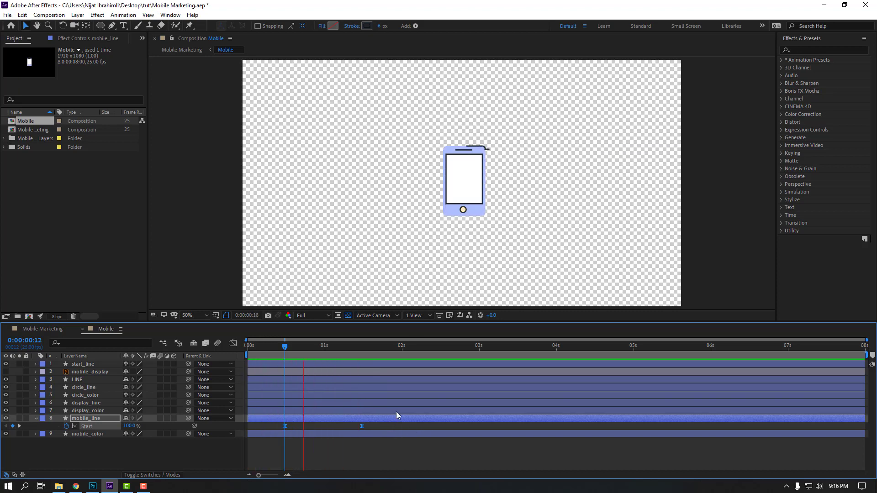
Keyframe the mobile_color Opacity from 0% at 0:00:01:04 to 100% at 0:00:01:17
left_click_drag(284, 349, 338, 349)
left_click(84, 434)
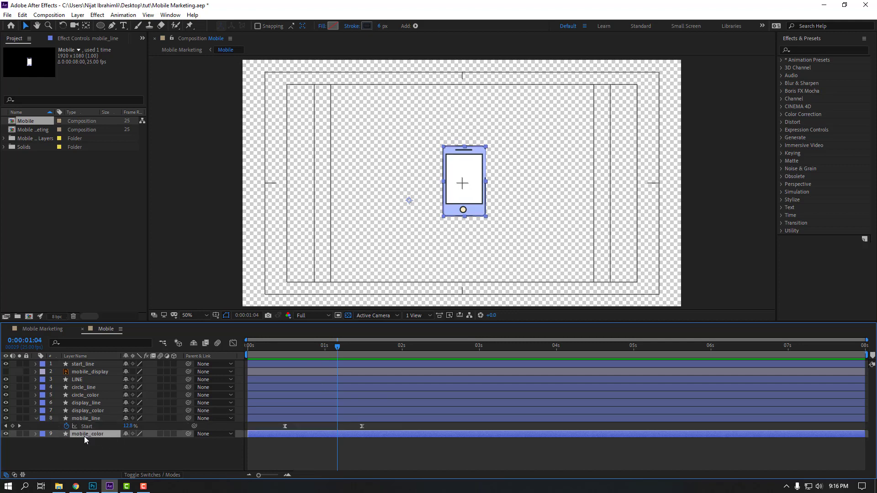
key("t")
left_click(129, 443)
type("00")
key("Return")
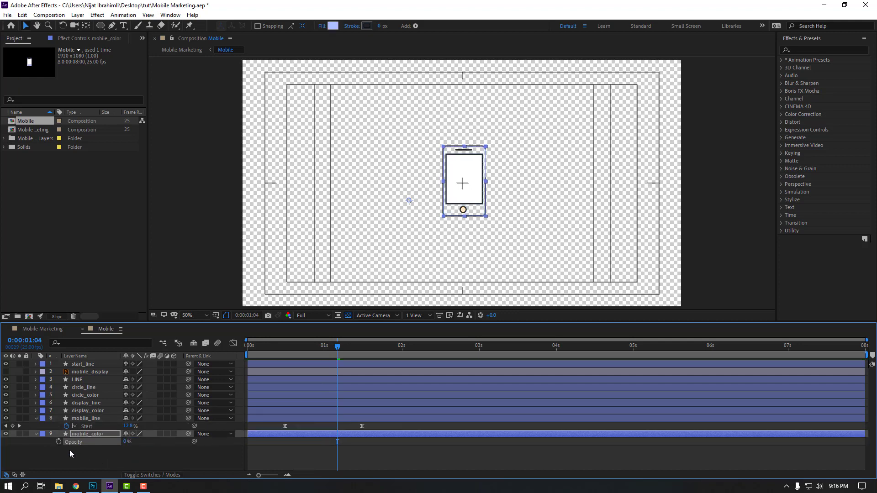
left_click_drag(342, 347, 377, 347)
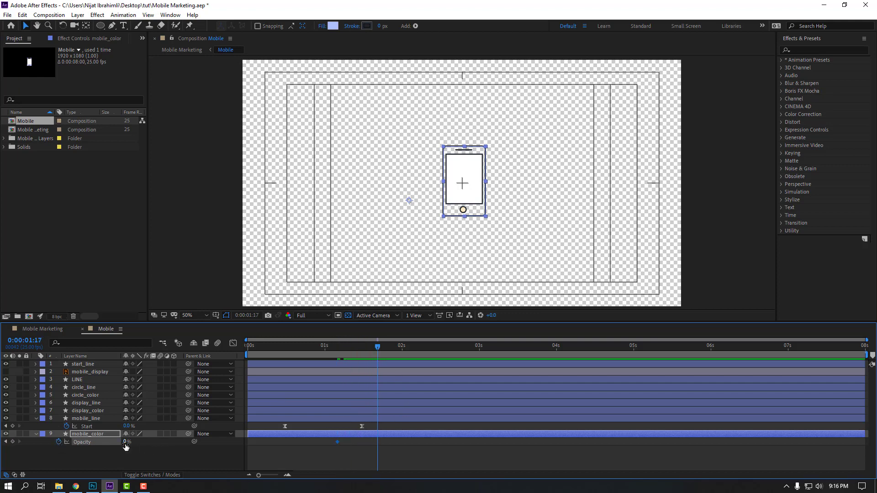
type("100")
key("Return")
left_click(332, 449)
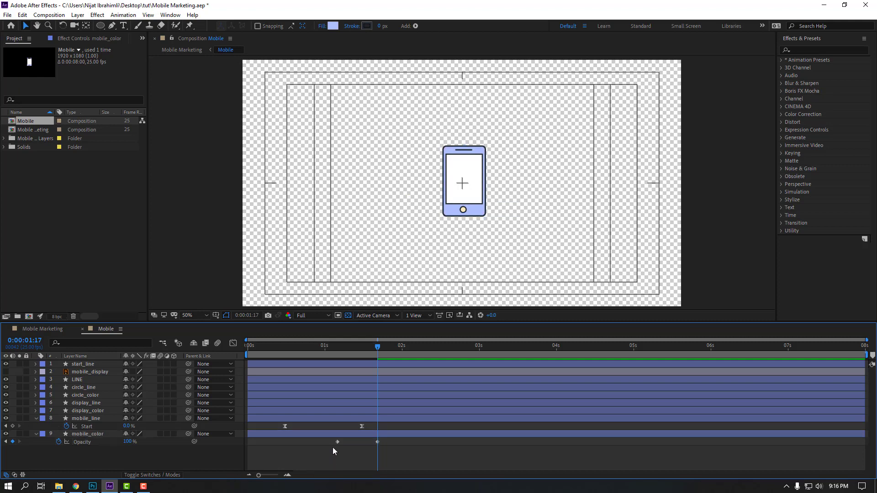
Move the first mobile_color Opacity keyframe earlier to 0:00:01:00, apply Easy Ease to both Opacity keyframes, and preview the fill fading in
left_click_drag(337, 442, 324, 443)
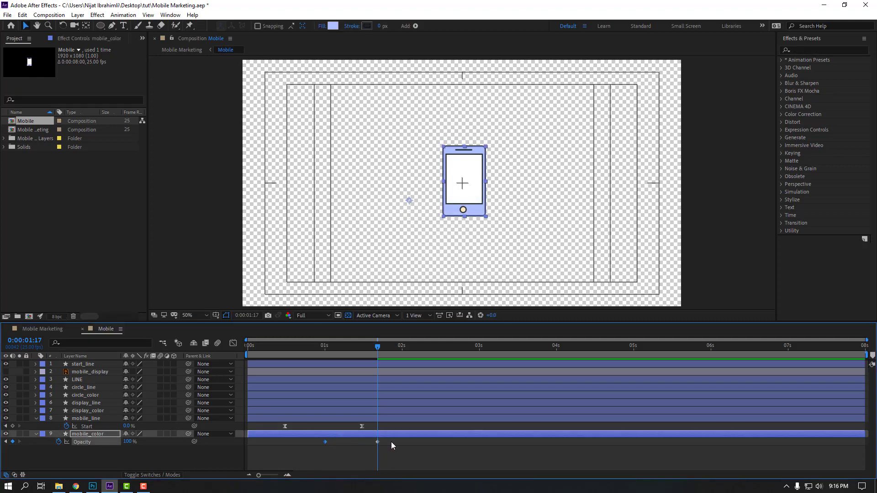
right_click(325, 442)
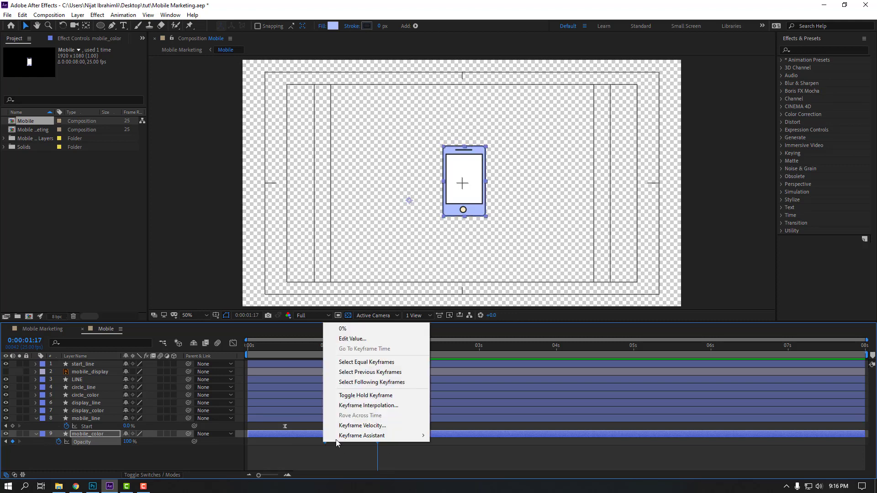
mouse_move(402, 436)
left_click(457, 374)
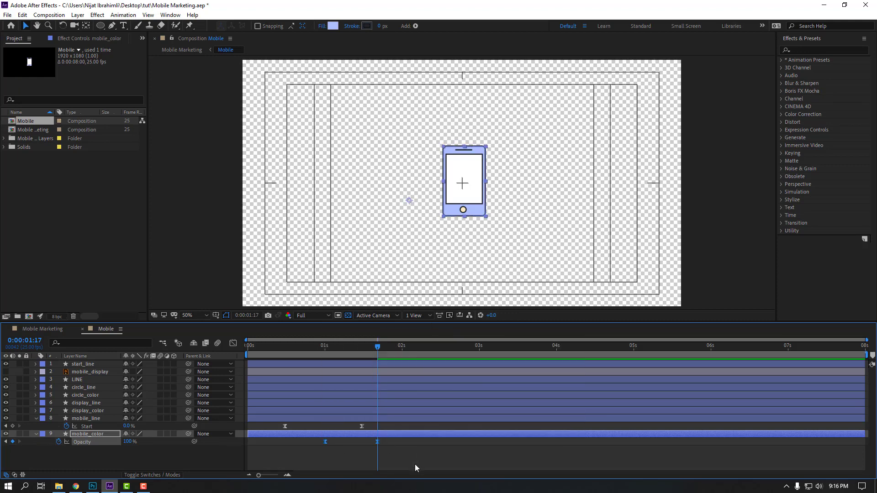
left_click(414, 464)
key("space")
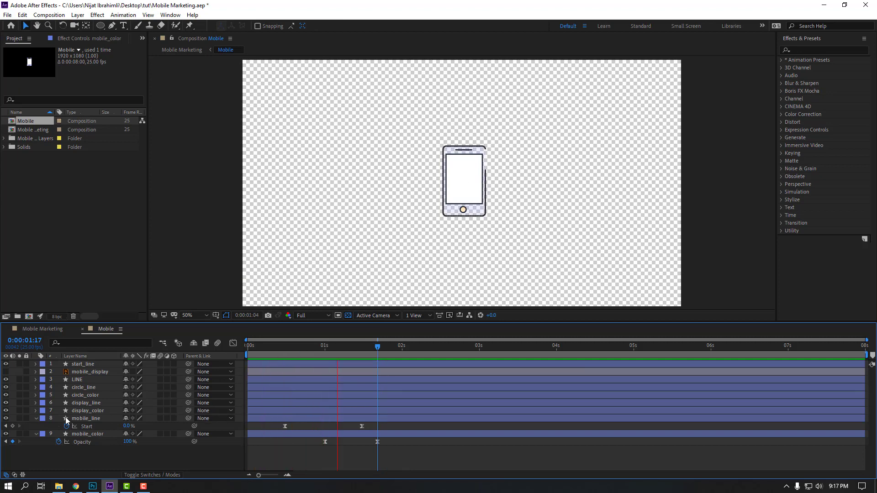
key("space")
Collapse the mobile_line and mobile_color layers and preview the phone animation with the composition view at 100%
left_click(37, 418)
left_click(36, 427)
key("space")
scroll(464, 231, "up", 1)
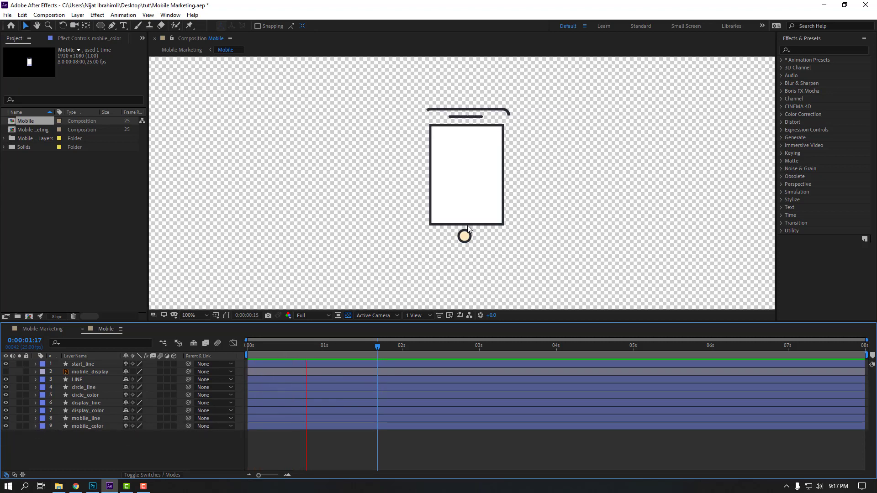
Copy the animated Start property of mobile_line, paste it onto display_line at 0:00:01:00, and preview the screen outline being drawn
mouse_move(347, 345)
left_mouse_down()
mouse_move(315, 347)
mouse_move(390, 347)
mouse_move(299, 347)
mouse_move(325, 344)
left_mouse_up()
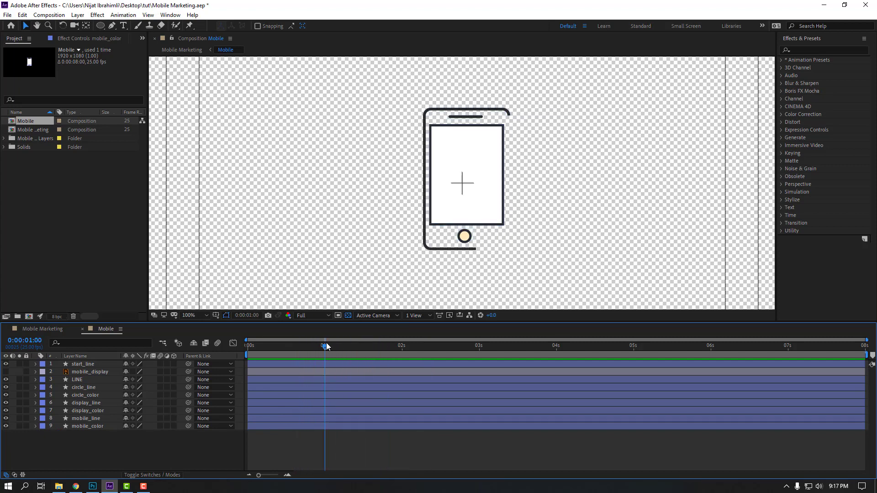
left_click(91, 420)
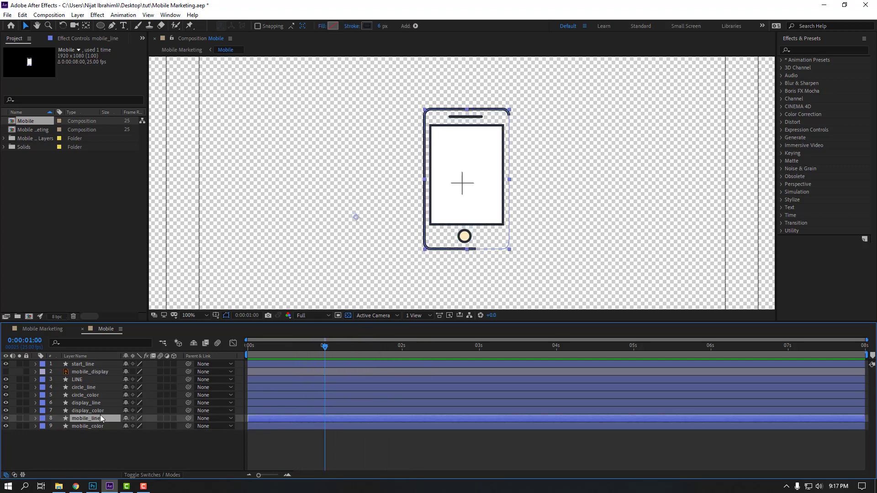
key("u")
left_click(110, 461)
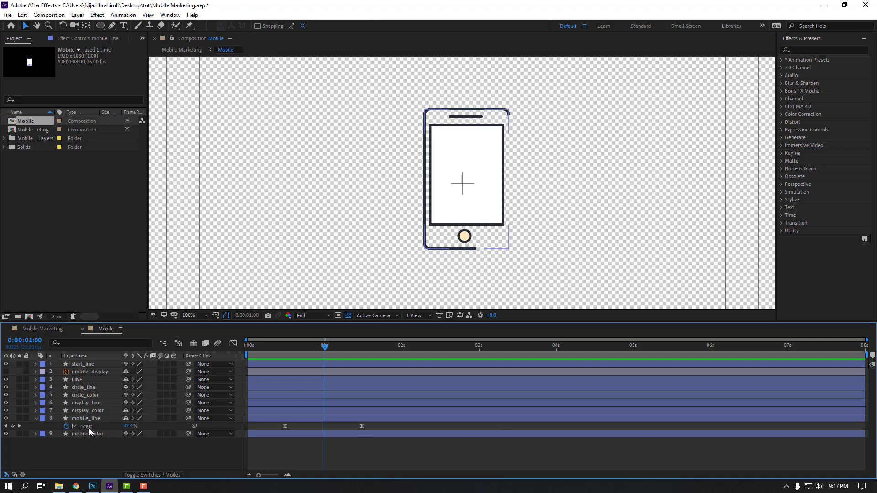
left_click(88, 427)
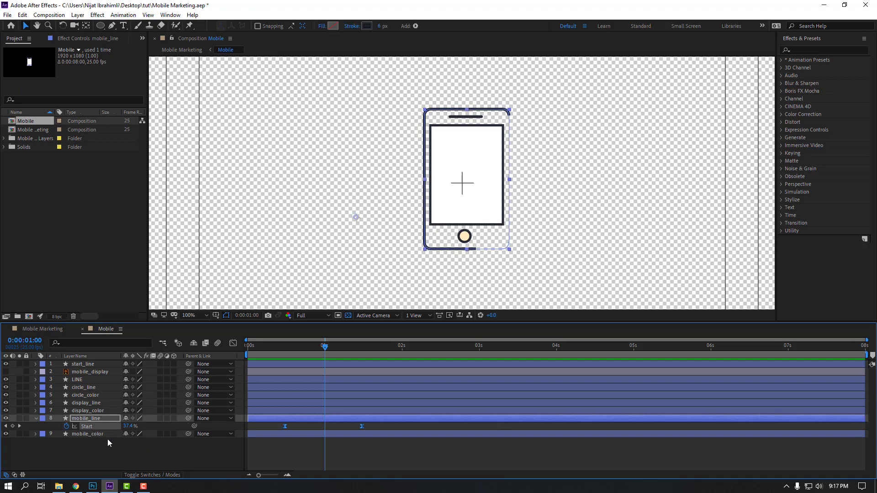
left_click(35, 419)
left_click(85, 404)
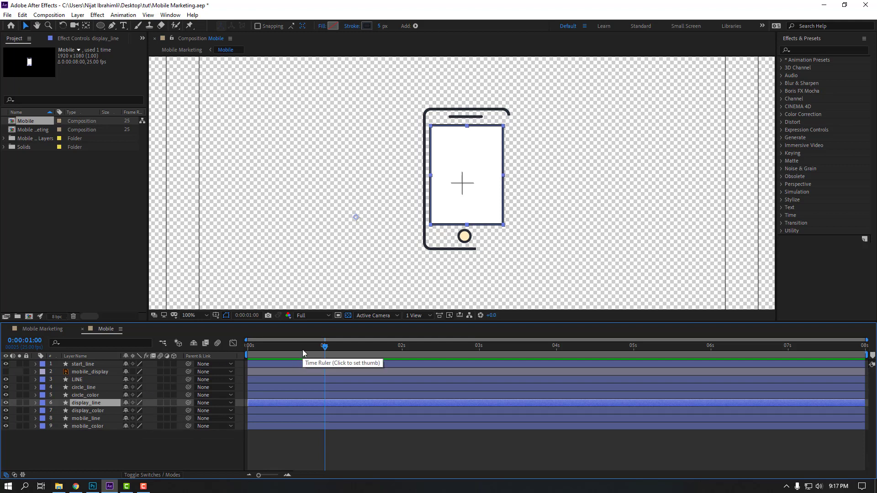
key("ctrl+v")
mouse_move(300, 348)
left_mouse_down()
mouse_move(374, 339)
mouse_move(314, 339)
mouse_move(387, 339)
mouse_move(304, 341)
mouse_move(432, 341)
mouse_move(316, 338)
mouse_move(330, 343)
left_mouse_up()
left_click(374, 434)
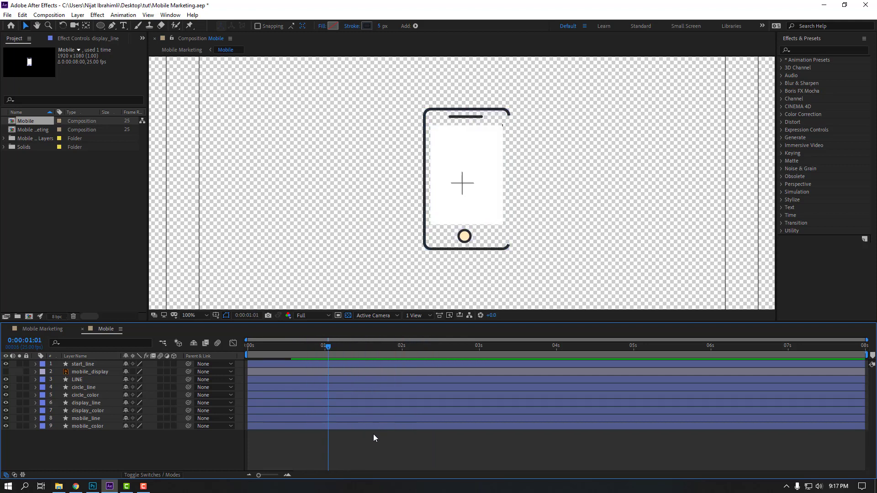
key("space")
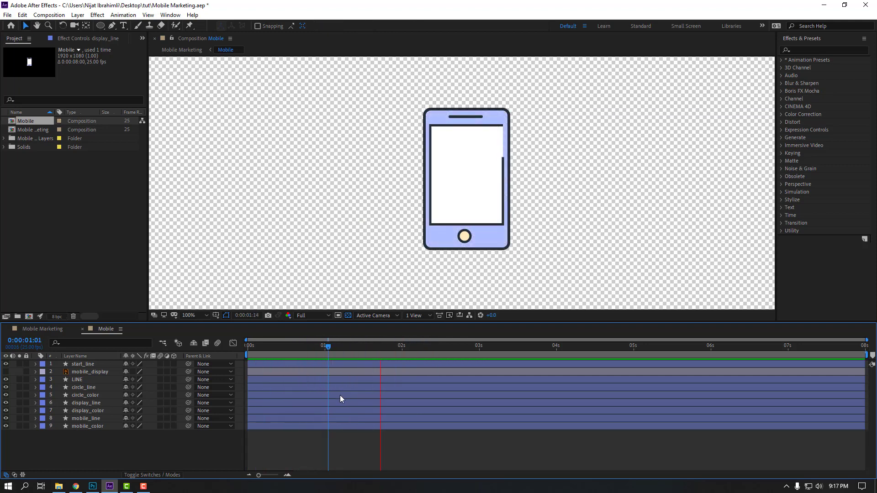
key("space")
Move both display_line Start keyframes earlier so the first falls at about 19 frames, and preview the timing
left_click(84, 405)
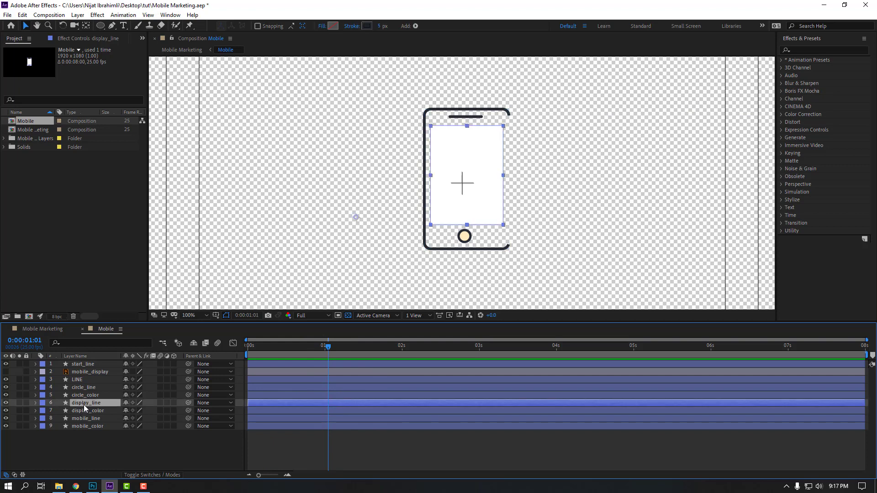
key("u")
left_click_drag(410, 409, 306, 411)
key("space")
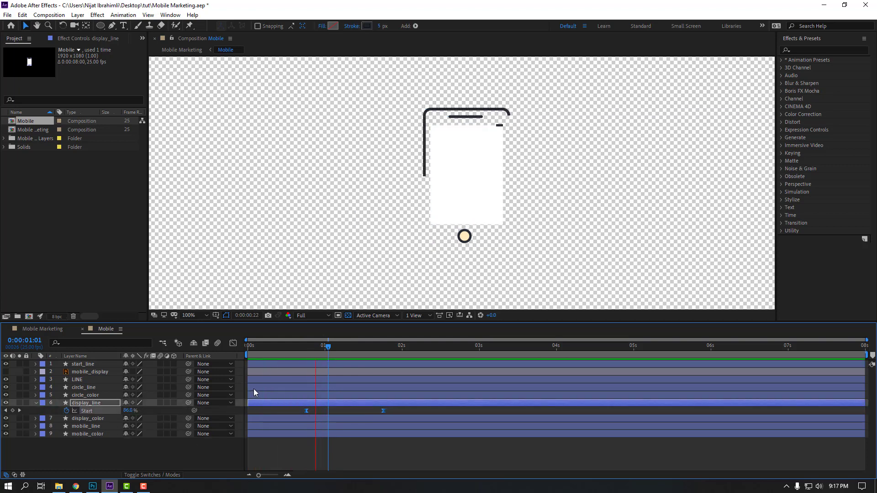
left_click_drag(330, 354, 297, 358)
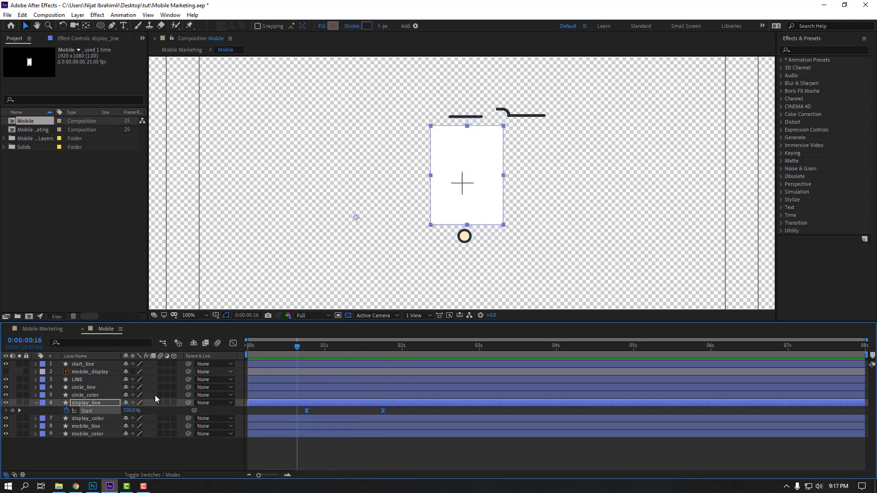
Keyframe the display_color Opacity from 0% at 0:00:01:03 to 100% at 0:00:01:16
left_click(91, 418)
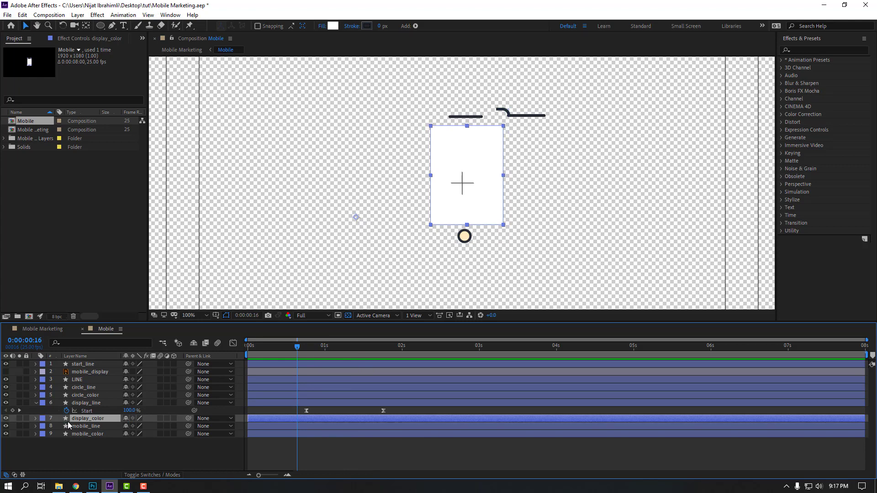
key("t")
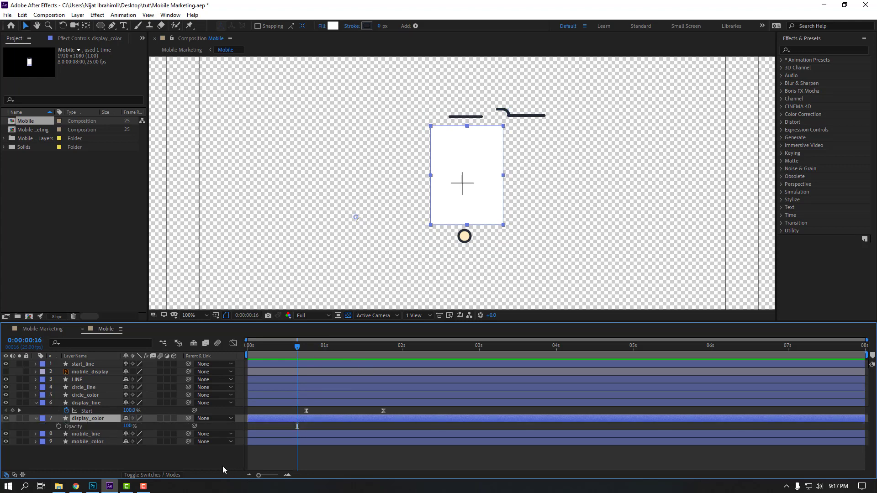
left_click_drag(303, 349, 334, 350)
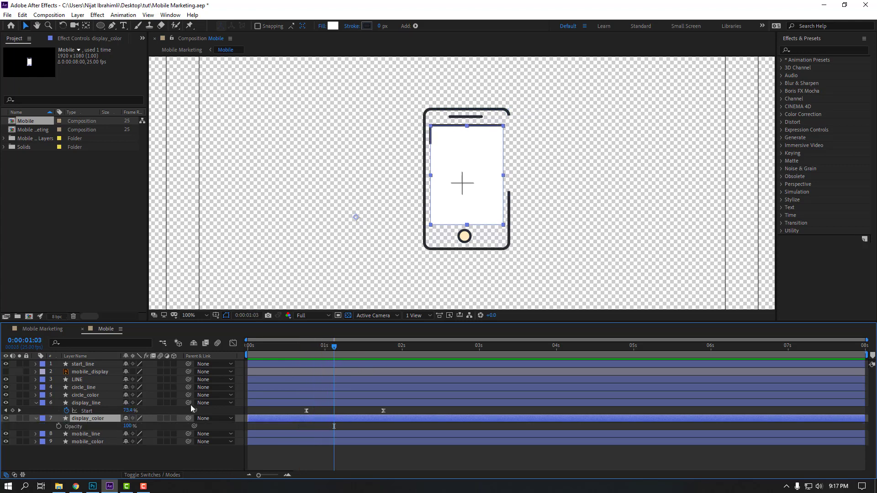
left_click(126, 426)
type("0")
key("Return")
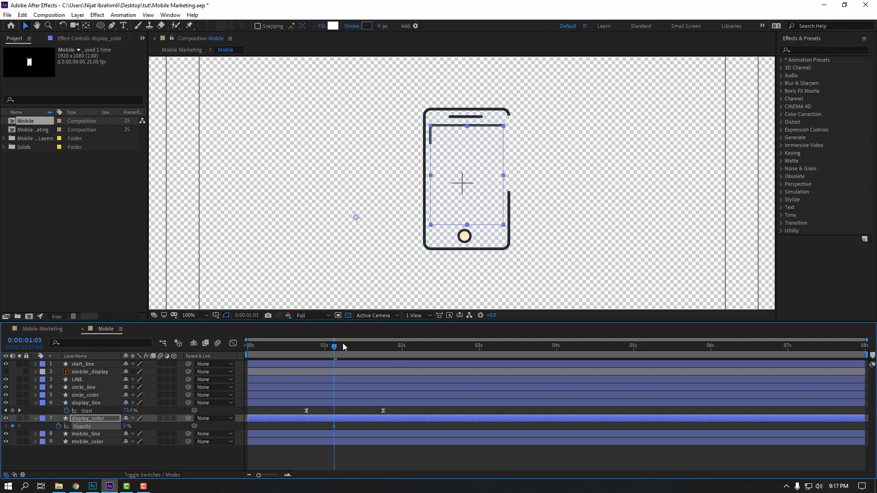
left_click_drag(343, 347, 374, 347)
left_click(127, 426)
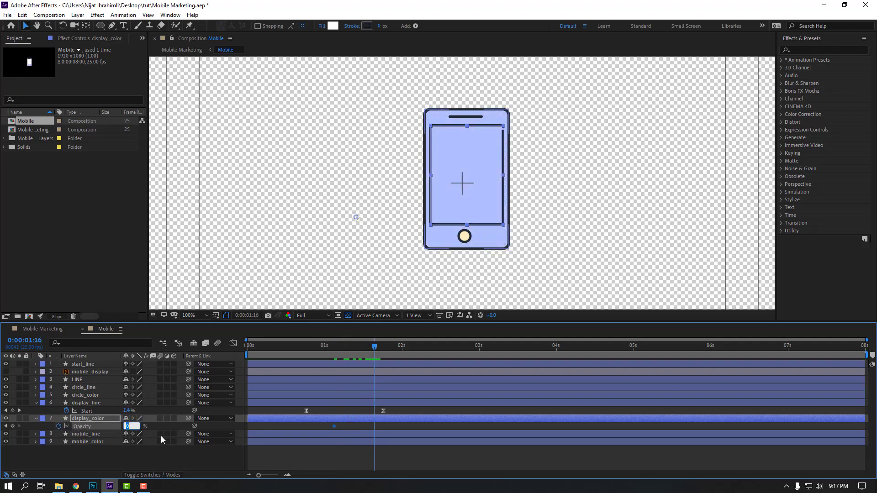
type("100")
key("Return")
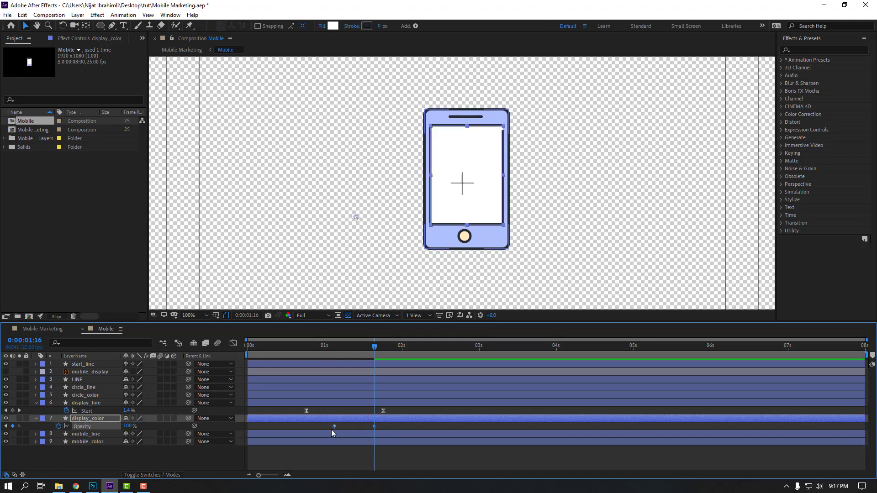
Shift both display_color Opacity keyframes about two frames later and preview the screen fill at 50% and 100% view
left_click_drag(333, 427, 340, 426)
key("space")
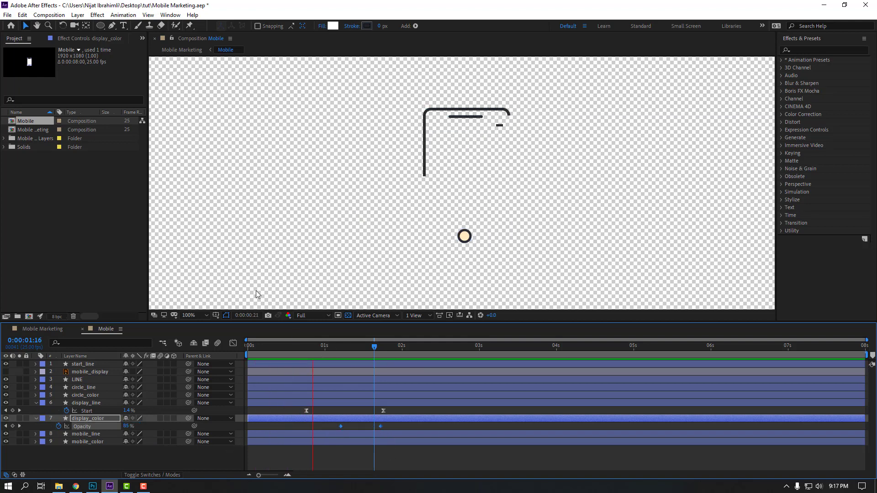
scroll(349, 221, "down", 2)
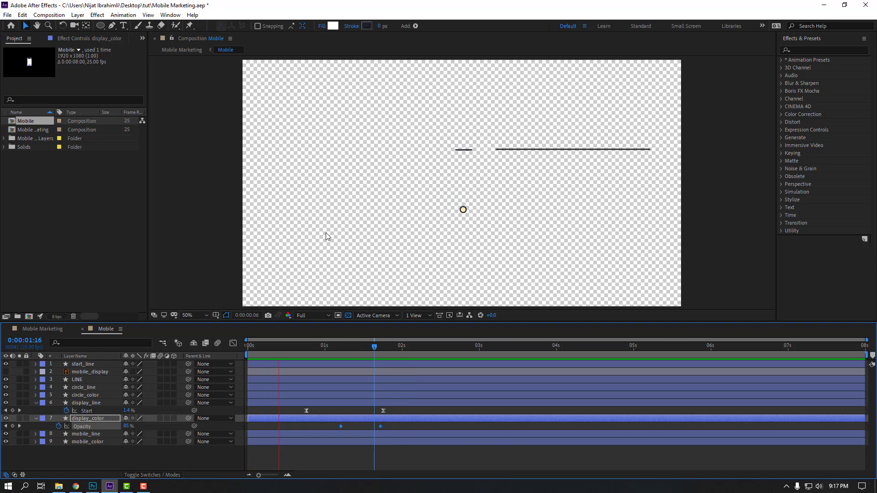
scroll(327, 236, "up", 2)
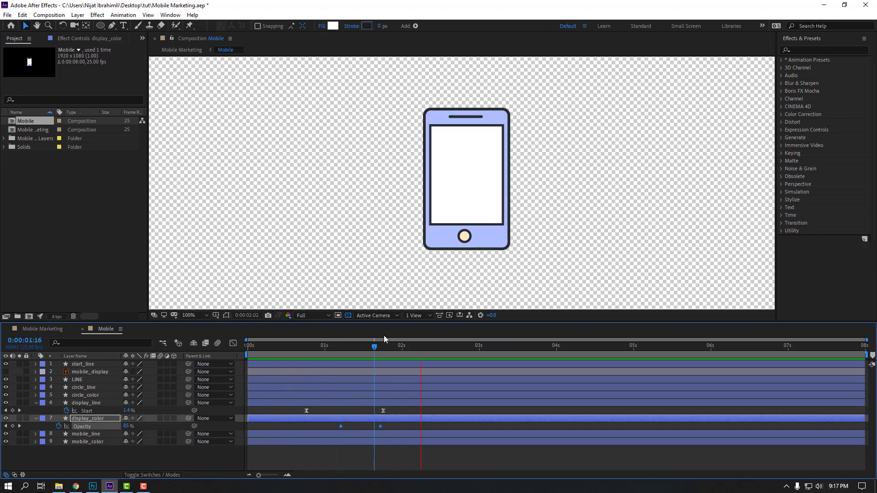
Paste the copied Start animation onto the LINE layer at 0:00:00:00, reveal its keyframes, and scrub through the result
left_click_drag(383, 346, 166, 365)
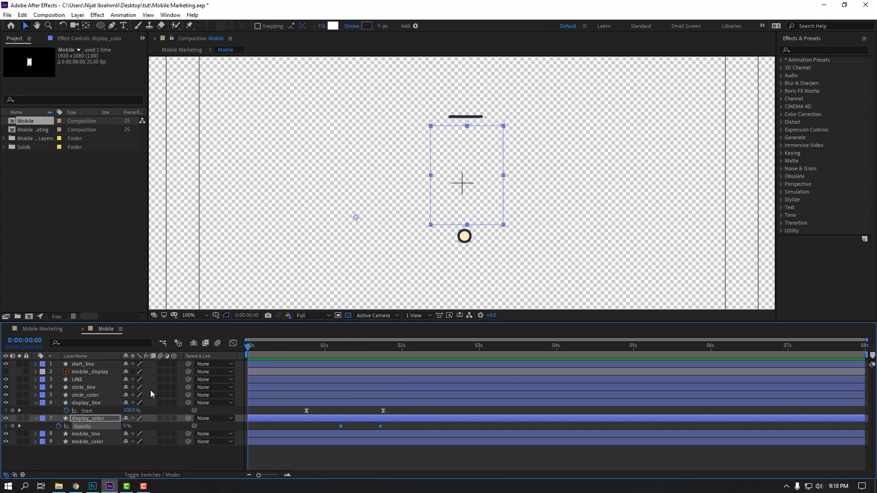
left_click(78, 381)
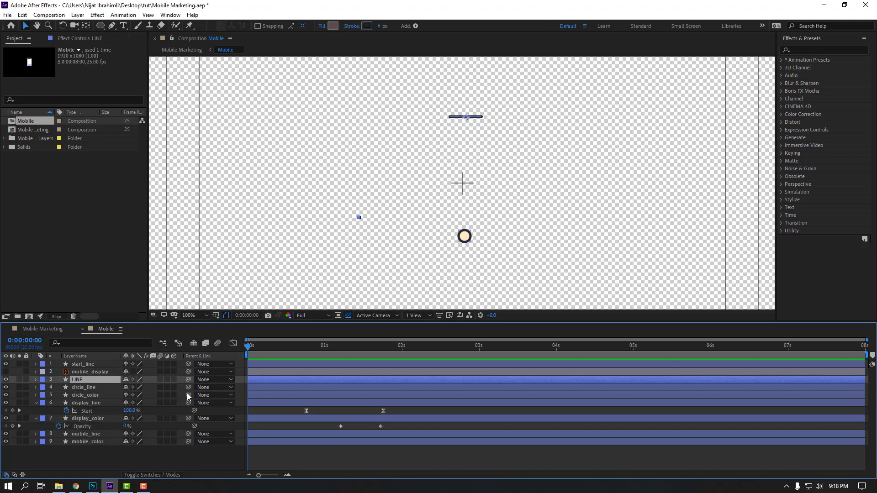
key("ctrl+v")
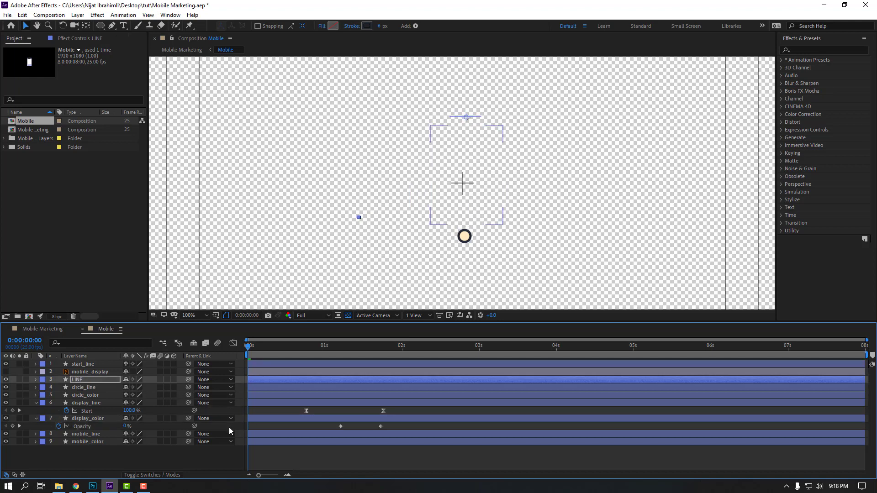
key("u")
mouse_move(253, 349)
left_mouse_down()
mouse_move(329, 350)
mouse_move(321, 350)
left_mouse_up()
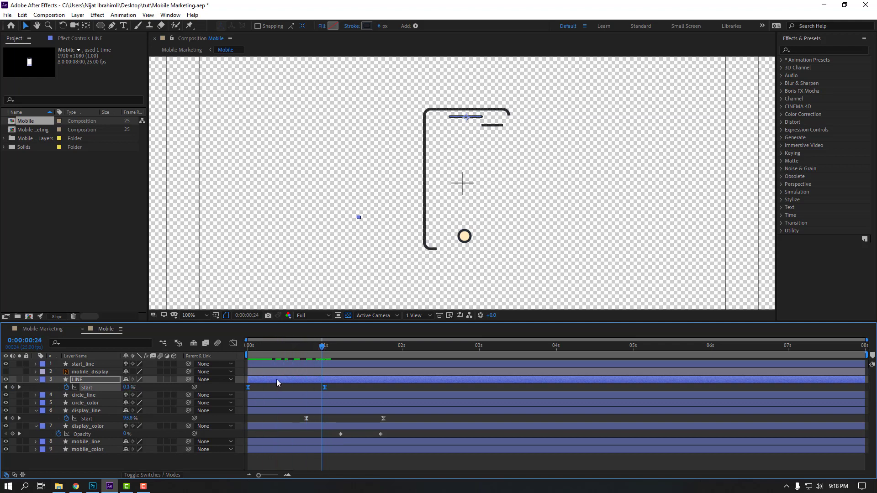
Move the LINE layer later in time so it begins at about 12 frames, and preview the speaker line's timing
left_click_drag(276, 379, 308, 379)
key("comma")
key("comma")
key("space")
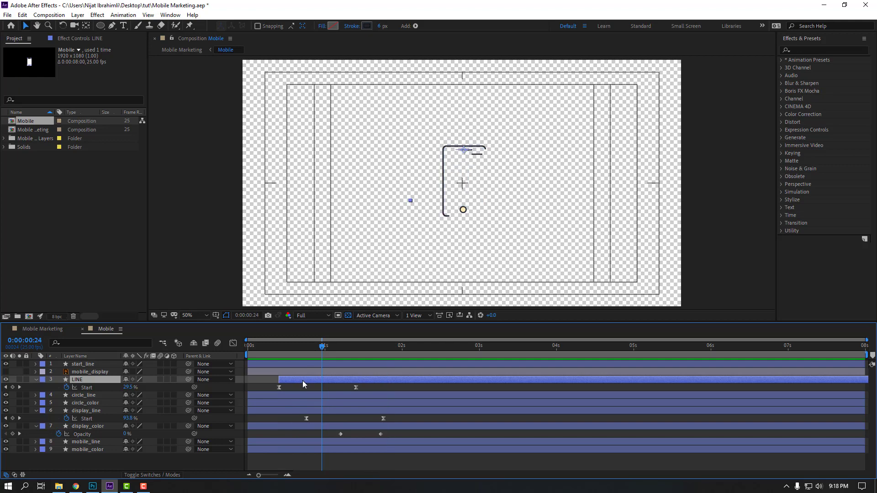
left_click_drag(302, 380, 308, 380)
key("space")
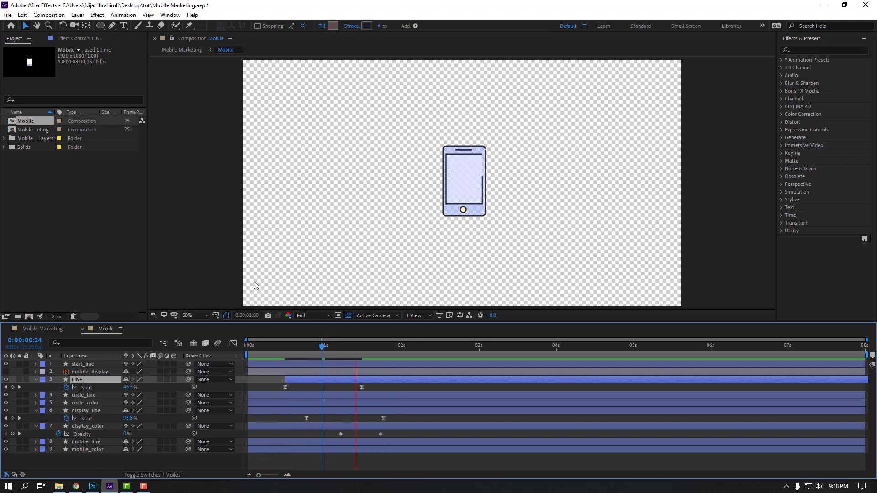
key("period")
key("period")
left_click_drag(325, 348, 337, 349)
key("Home")
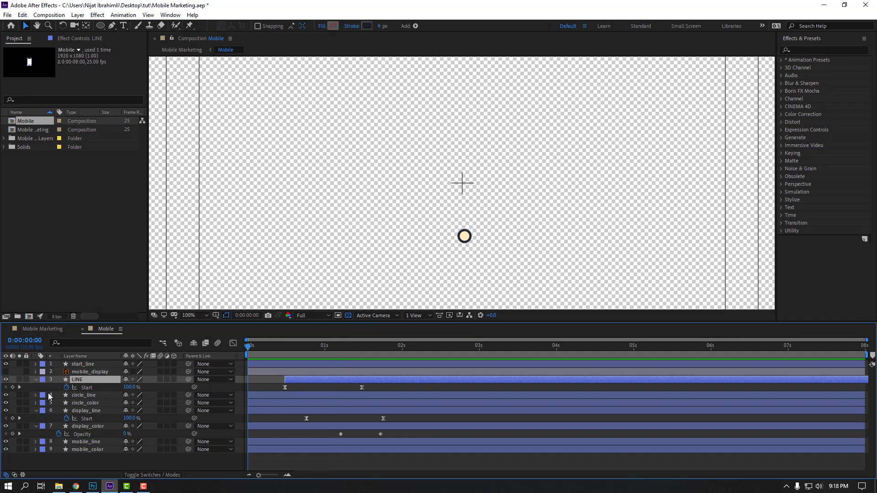
Paste the copied Start animation onto the circle_line layer at 0:00:01:10, reveal its keyframes, and preview the result at 50% view
left_click(83, 397)
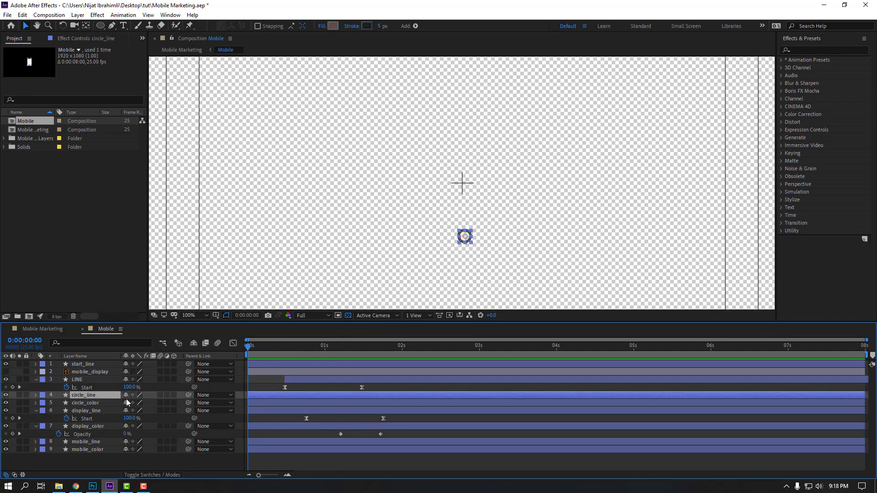
left_click_drag(258, 349, 356, 357)
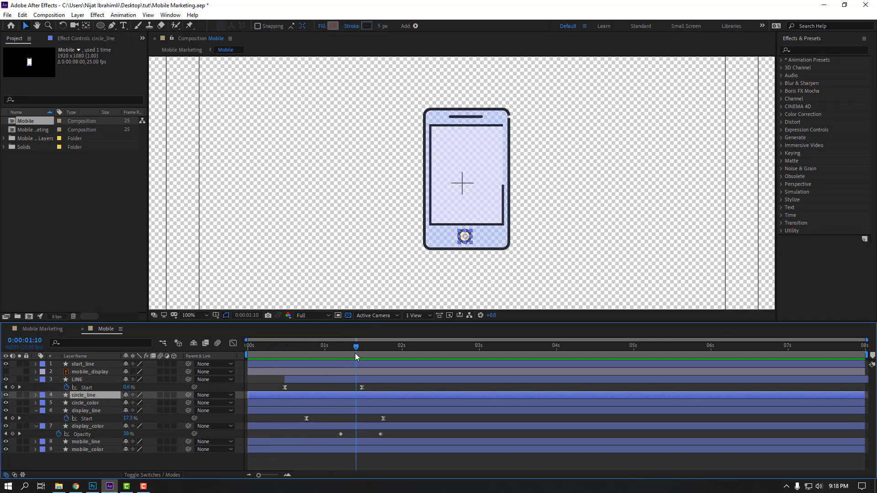
key("ctrl+v")
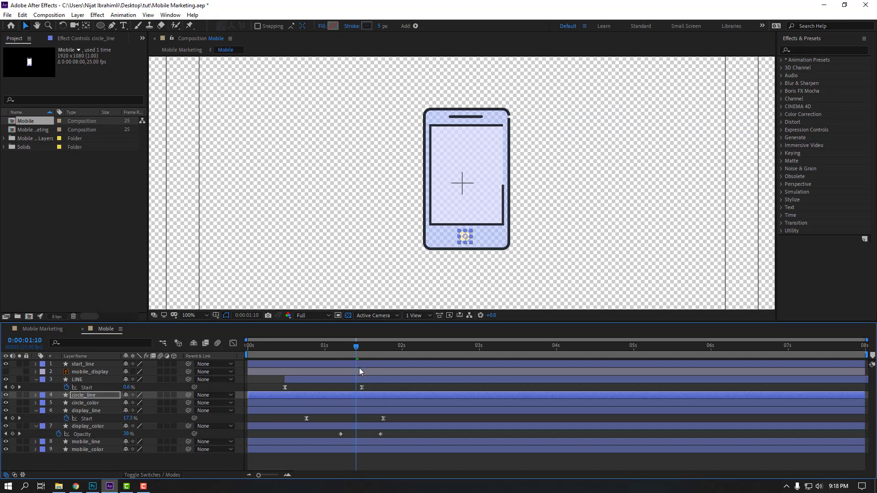
key("u")
left_click_drag(356, 348, 417, 351)
left_click(422, 385)
scroll(286, 262, "down", 1)
key("space")
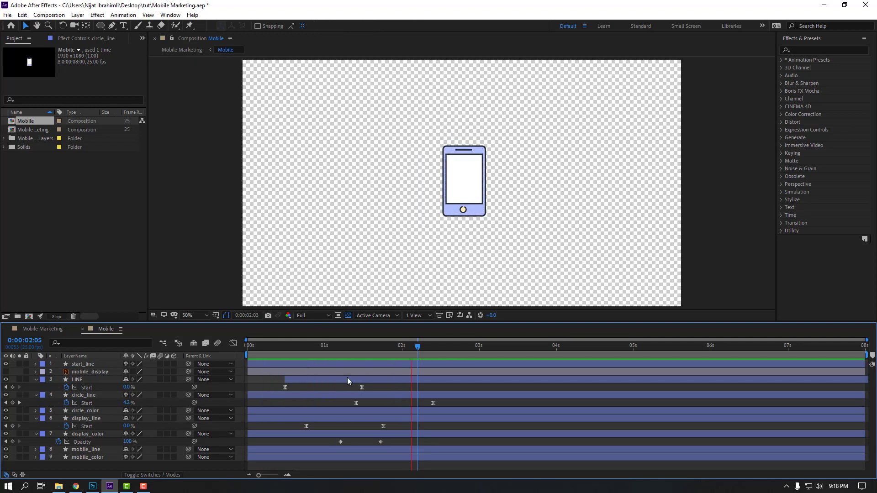
key("space")
Shift the circle_line layer about five frames earlier so its Start animation ends at 0:00:02:05, and extend its out point to the composition's end
left_click(381, 395)
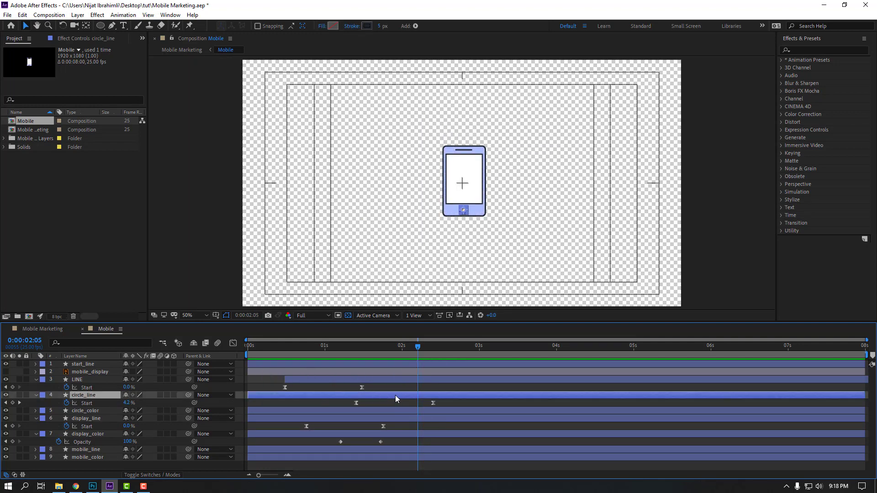
left_click_drag(395, 396, 382, 395)
key("space")
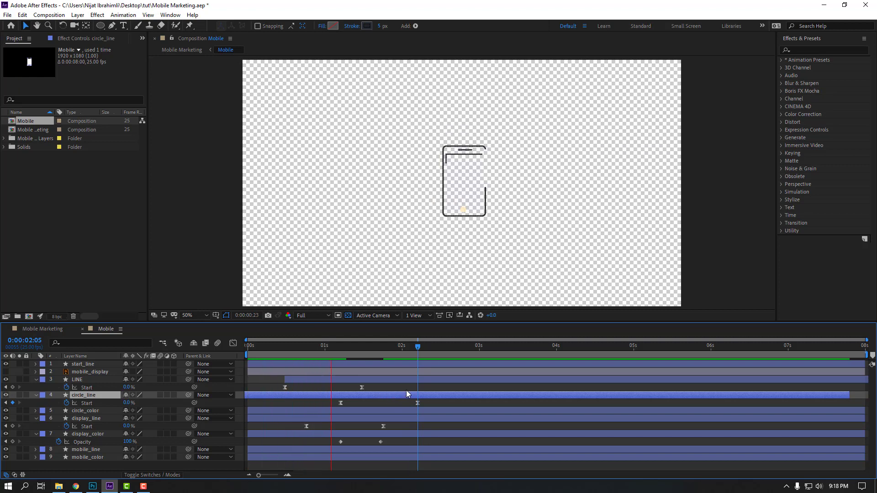
left_click_drag(414, 347, 406, 347)
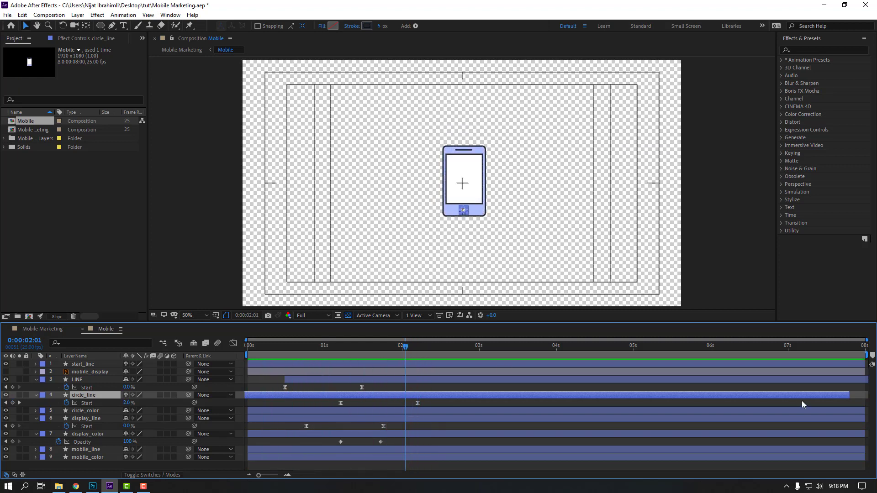
left_click_drag(849, 396, 870, 395)
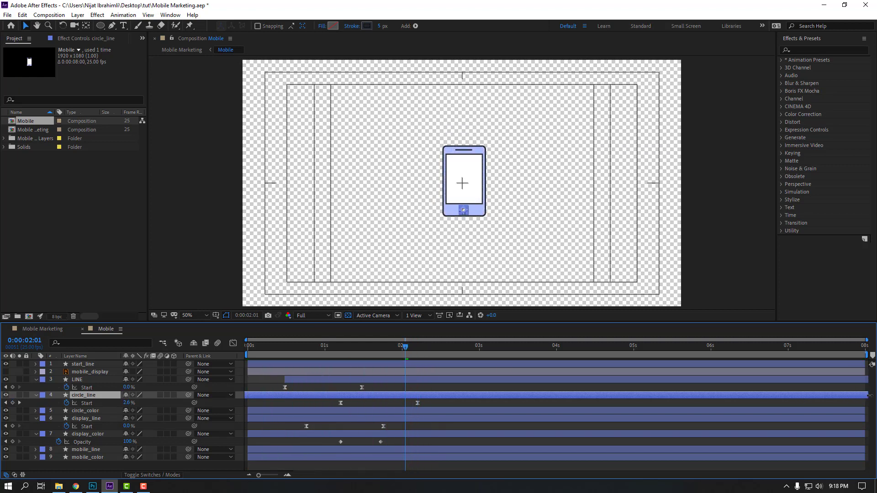
Reveal the circle_color layer's Opacity and set a 0% keyframe at 0:00:01:12
left_click(91, 411)
key("t")
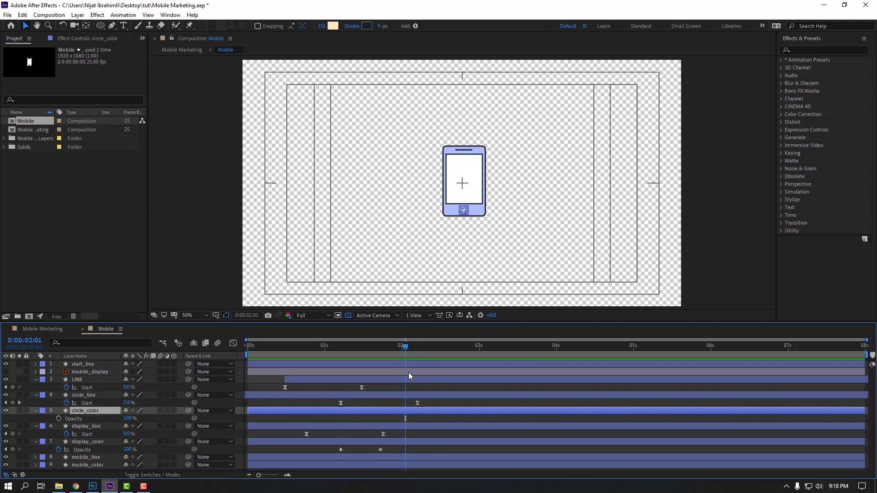
left_click_drag(371, 352, 361, 351)
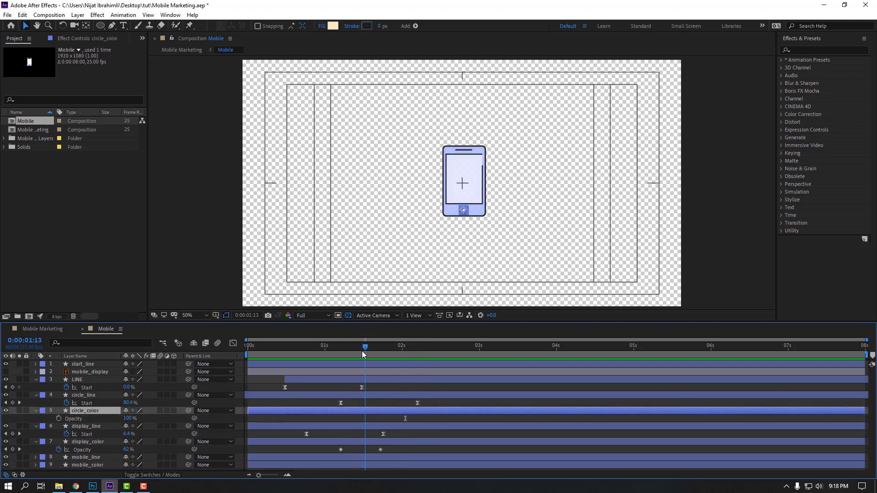
left_click(129, 418)
type("0")
key("Return")
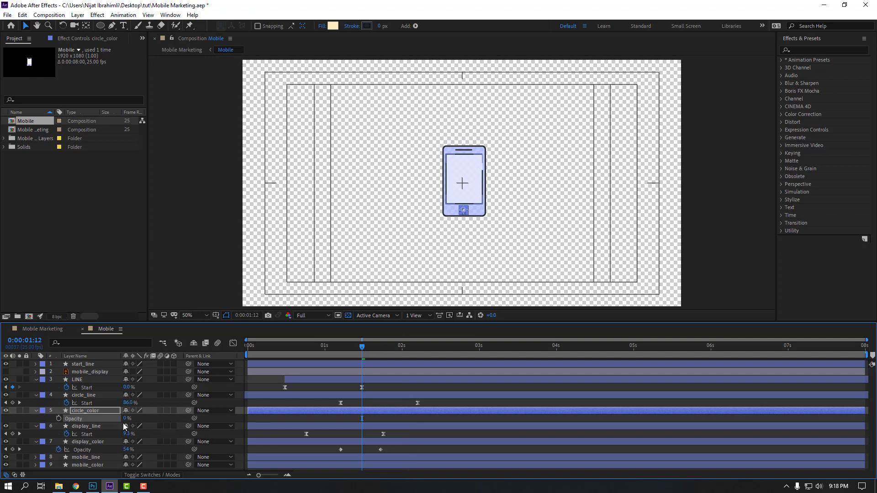
left_click(59, 418)
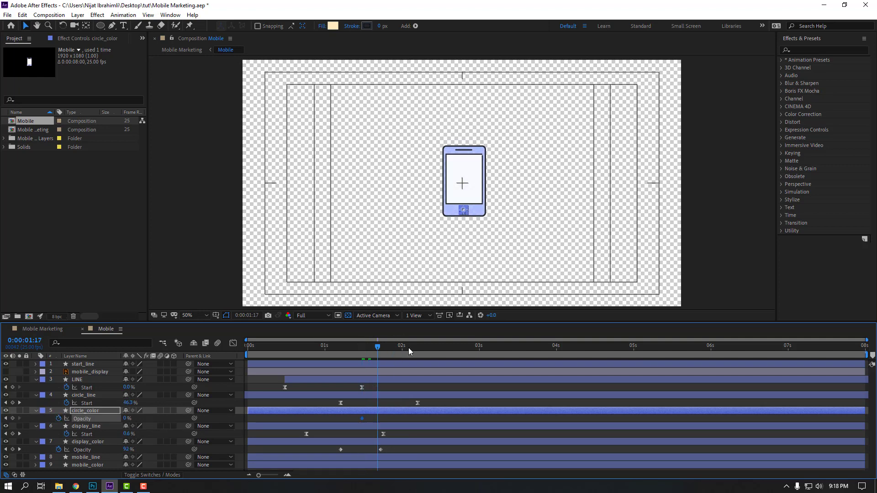